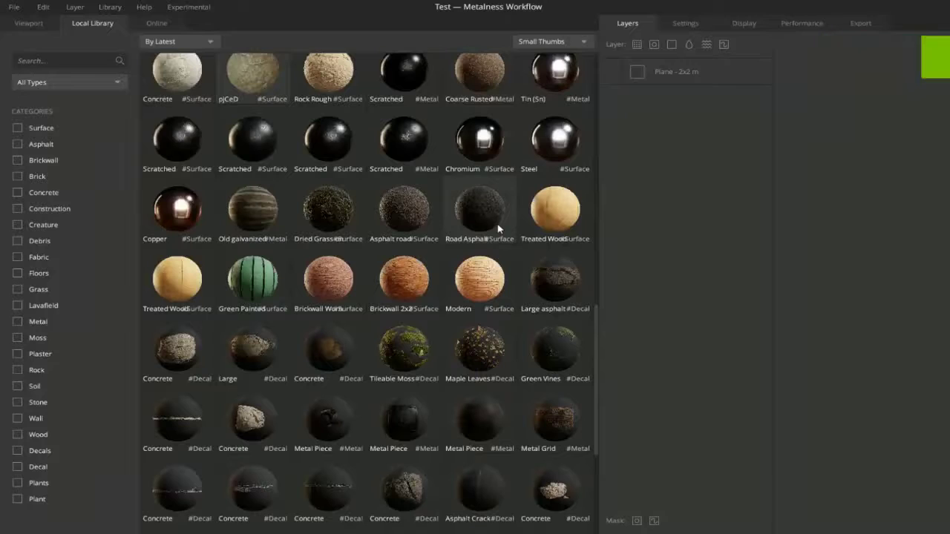
- Add the Pjteh surface from the local library as the base layer
{"action": "scroll", "coordinate": [499, 228], "scroll_direction": "down", "scroll_amount": 3}
{"action": "scroll", "coordinate": [499, 229], "scroll_direction": "down", "scroll_amount": 4}
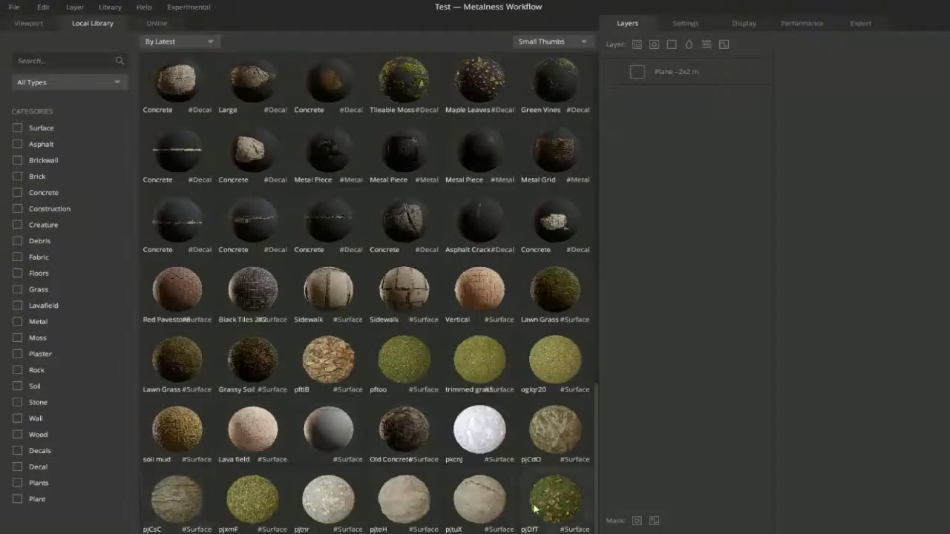
{"action": "double_click", "coordinate": [399, 490]}
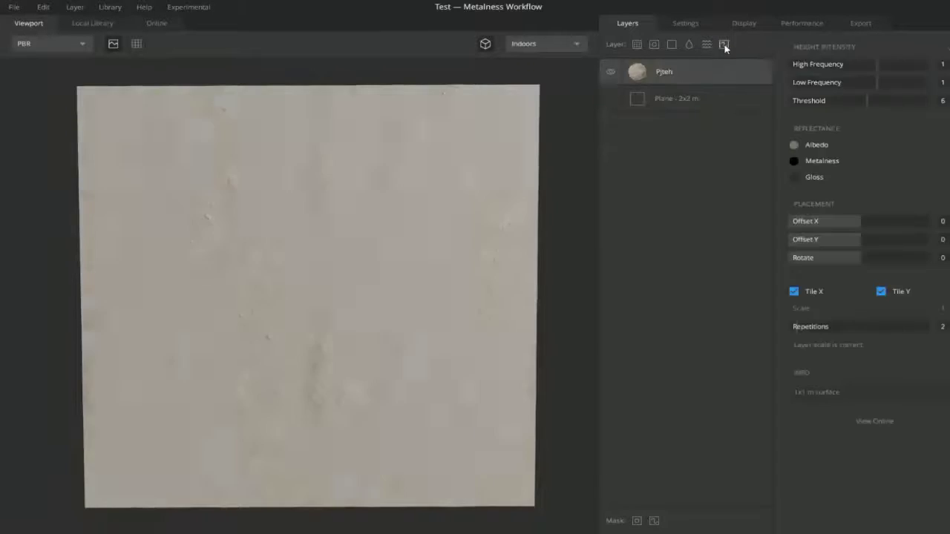
- Add a paint layer above the surface and load the STONE36_DISP image into its Displacement channel
{"action": "left_click", "coordinate": [724, 44]}
{"action": "left_click", "coordinate": [721, 178]}
{"action": "left_click", "coordinate": [829, 141]}
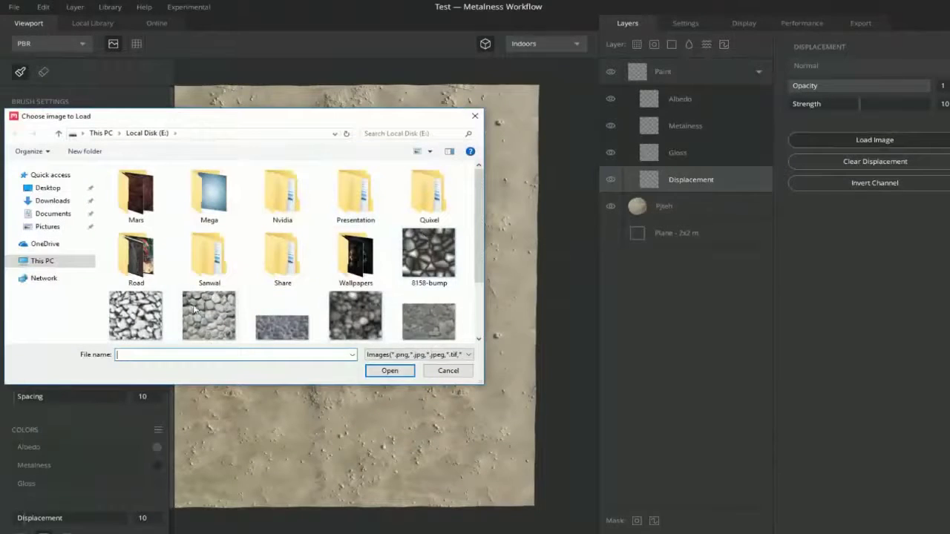
{"action": "scroll", "coordinate": [194, 310], "scroll_direction": "down", "scroll_amount": 3}
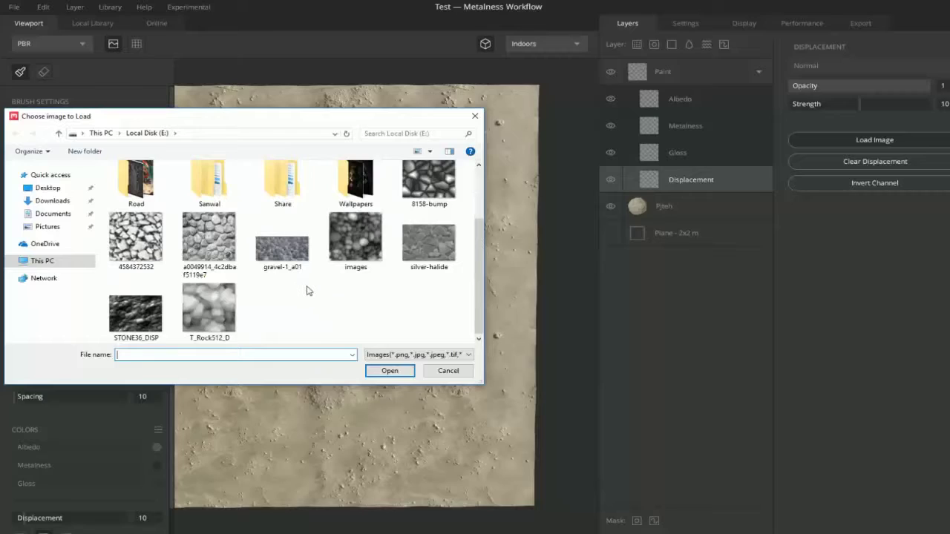
{"action": "double_click", "coordinate": [136, 313]}
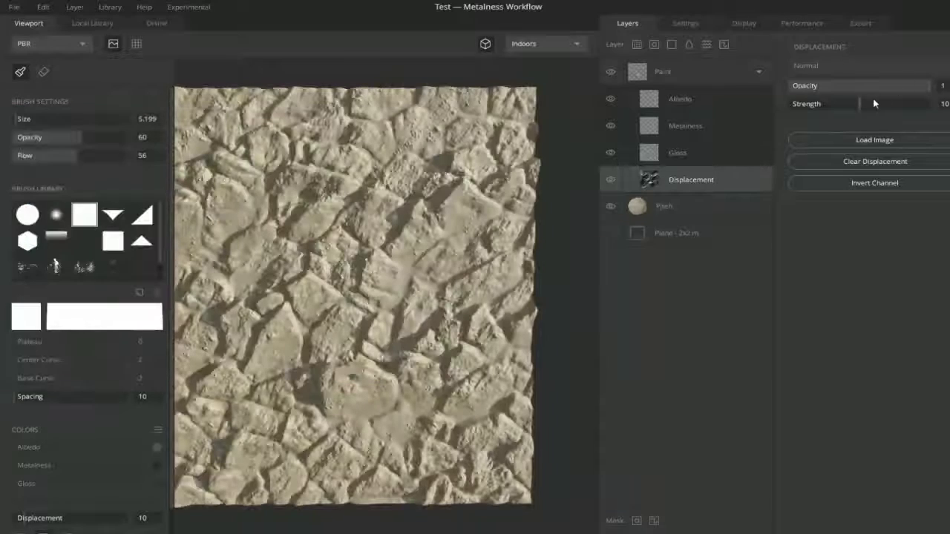
- Set the paint layer's displacement strength to about 4 and collapse its channels
{"action": "mouse_move", "coordinate": [859, 102]}
{"action": "left_mouse_down"}
{"action": "mouse_move", "coordinate": [884, 106]}
{"action": "mouse_move", "coordinate": [866, 112]}
{"action": "left_mouse_up"}
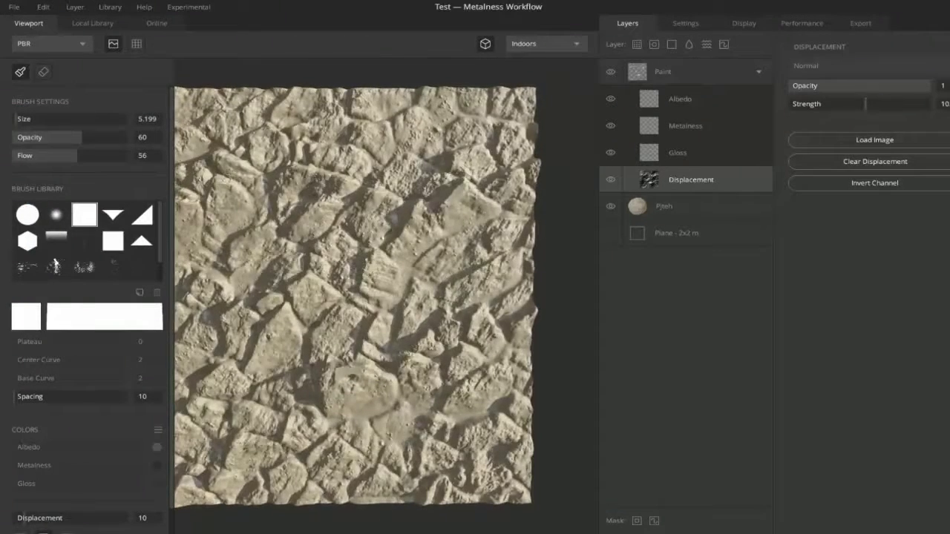
{"action": "left_click_drag", "start_coordinate": [505, 319], "coordinate": [521, 200], "text": "alt"}
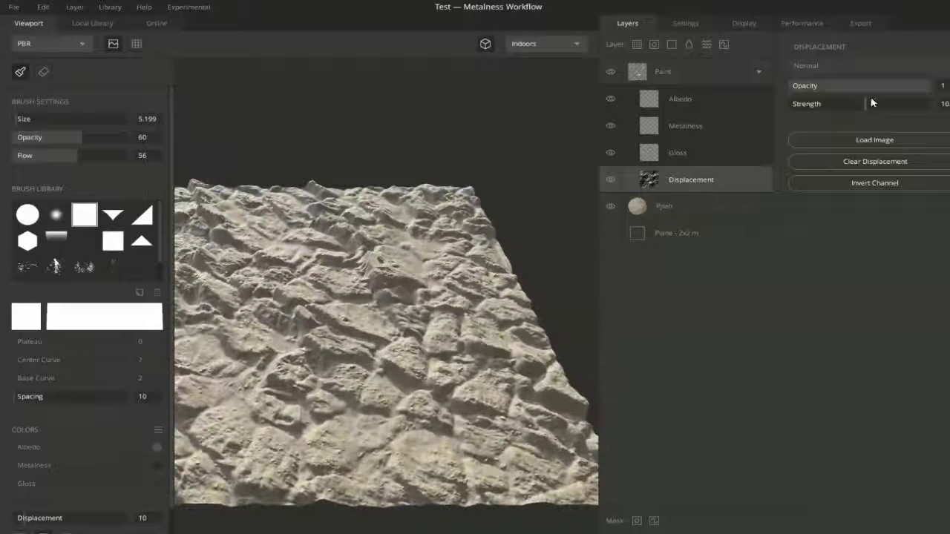
{"action": "left_click_drag", "start_coordinate": [872, 102], "coordinate": [820, 117]}
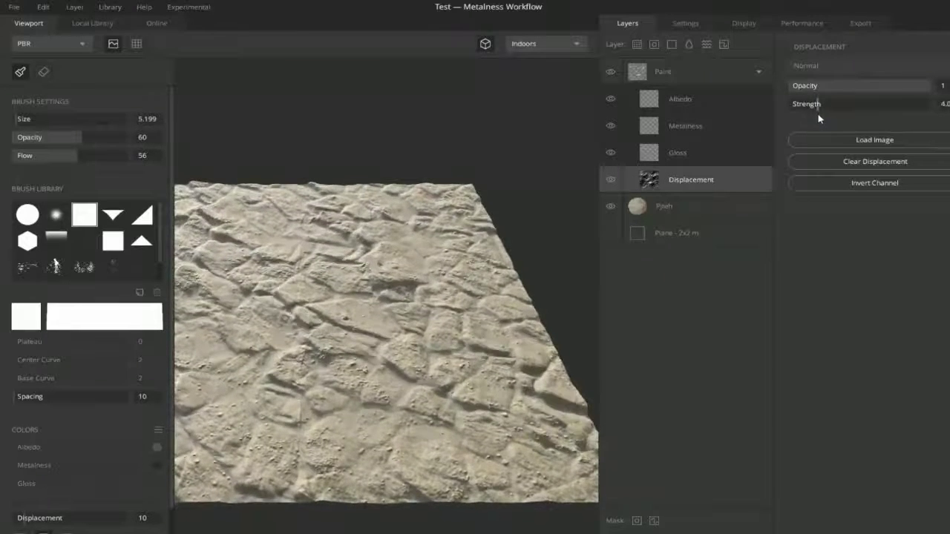
{"action": "left_click", "coordinate": [759, 73]}
{"action": "left_click", "coordinate": [758, 72]}
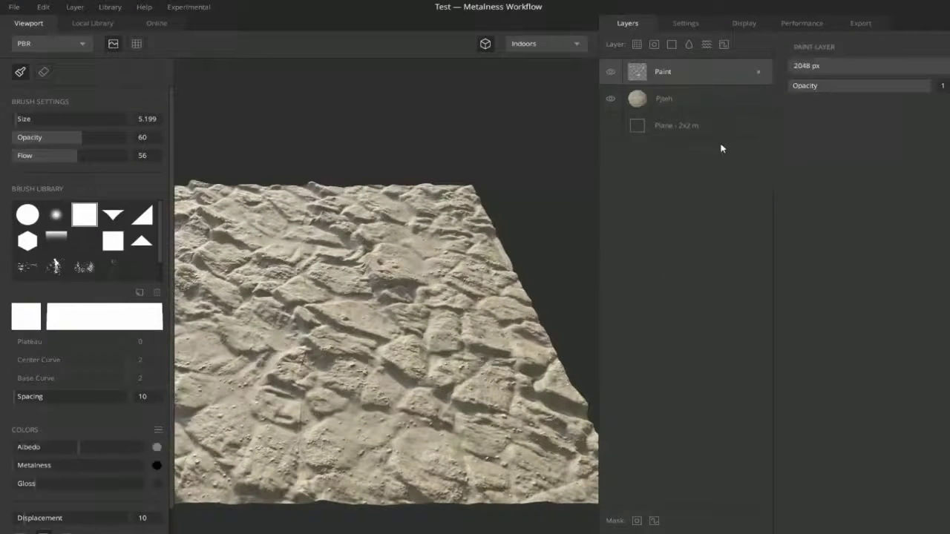
- Set the Pjteh surface's albedo colour to the dark grey 2C2C2C
{"action": "left_click", "coordinate": [705, 99]}
{"action": "left_click", "coordinate": [794, 144]}
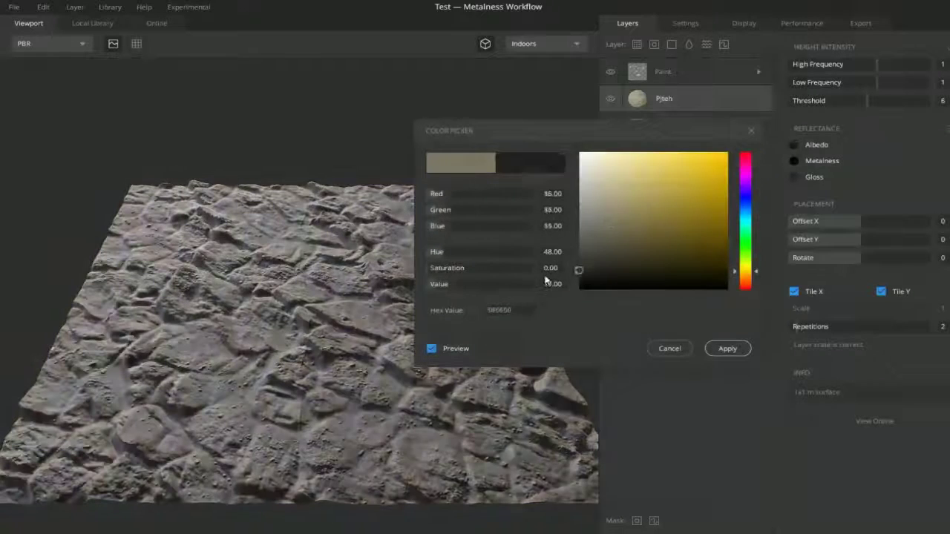
{"action": "left_click_drag", "start_coordinate": [545, 276], "coordinate": [538, 266]}
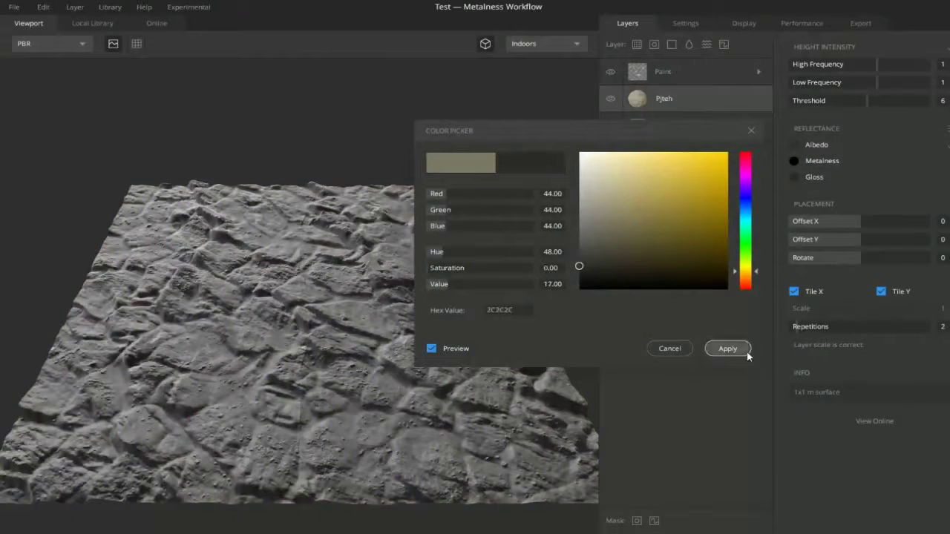
{"action": "left_click", "coordinate": [746, 354]}
- Set the Pjteh surface's gloss colour to black
{"action": "left_click", "coordinate": [795, 177]}
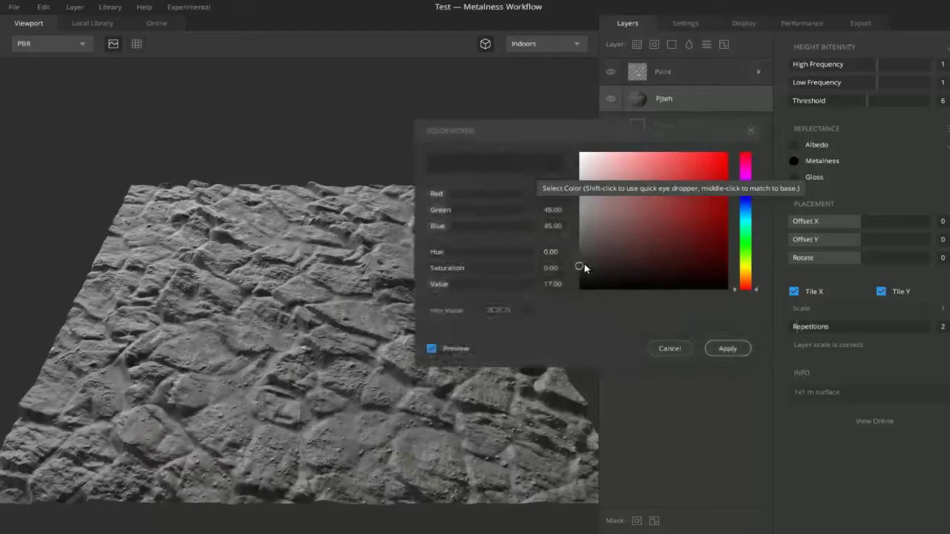
{"action": "left_click_drag", "start_coordinate": [584, 263], "coordinate": [580, 326]}
{"action": "left_click", "coordinate": [733, 356]}
- Set the Pjteh surface's albedo colour to the neutral grey 6B6B6B
{"action": "left_click", "coordinate": [797, 145]}
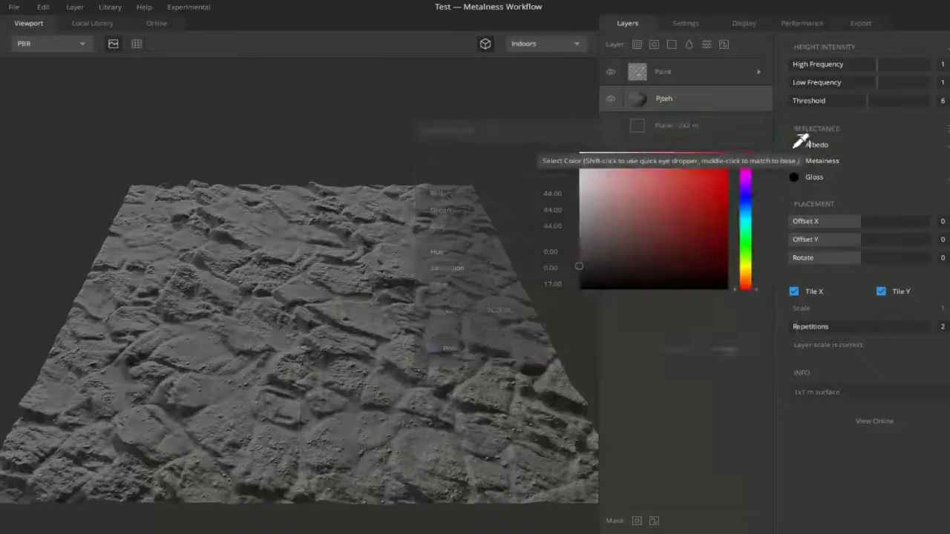
{"action": "mouse_move", "coordinate": [581, 267]}
{"action": "left_mouse_down"}
{"action": "mouse_move", "coordinate": [580, 253]}
{"action": "mouse_move", "coordinate": [631, 234]}
{"action": "mouse_move", "coordinate": [634, 252]}
{"action": "mouse_move", "coordinate": [630, 228]}
{"action": "mouse_move", "coordinate": [630, 248]}
{"action": "left_mouse_up"}
{"action": "mouse_move", "coordinate": [748, 273]}
{"action": "left_mouse_down"}
{"action": "mouse_move", "coordinate": [745, 202]}
{"action": "mouse_move", "coordinate": [758, 142]}
{"action": "mouse_move", "coordinate": [758, 364]}
{"action": "left_mouse_up"}
{"action": "mouse_move", "coordinate": [626, 242]}
{"action": "left_mouse_down"}
{"action": "mouse_move", "coordinate": [568, 223]}
{"action": "mouse_move", "coordinate": [565, 235]}
{"action": "left_mouse_up"}
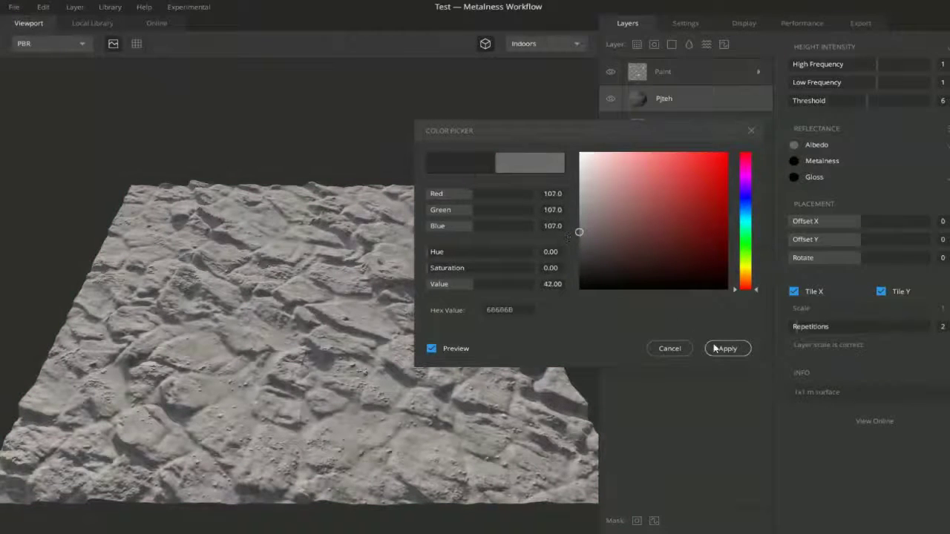
{"action": "left_click", "coordinate": [737, 349]}
- Set the Pjteh surface's tiling repetitions to 3 after trying 1
{"action": "left_click_drag", "start_coordinate": [476, 267], "coordinate": [317, 206]}
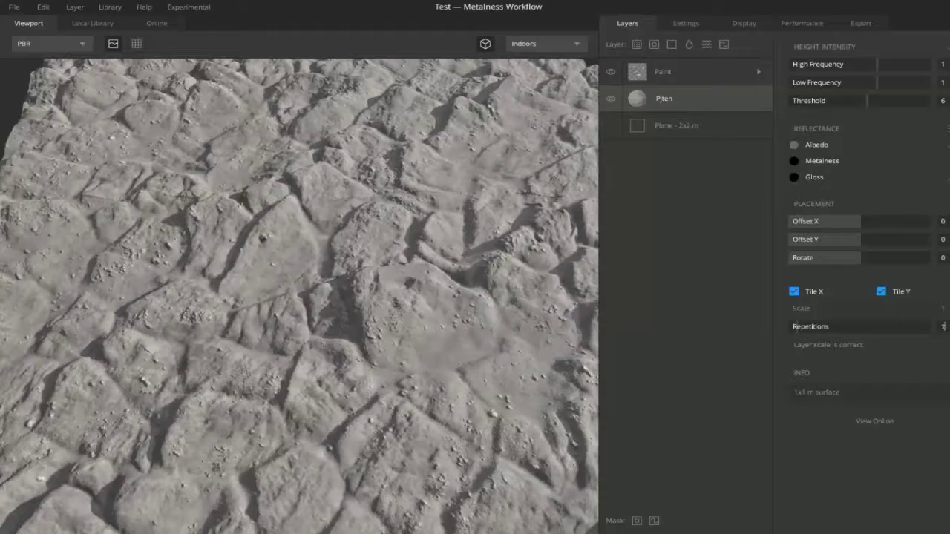
{"action": "key", "text": "Return"}
{"action": "type", "text": "3"}
{"action": "key", "text": "Return"}
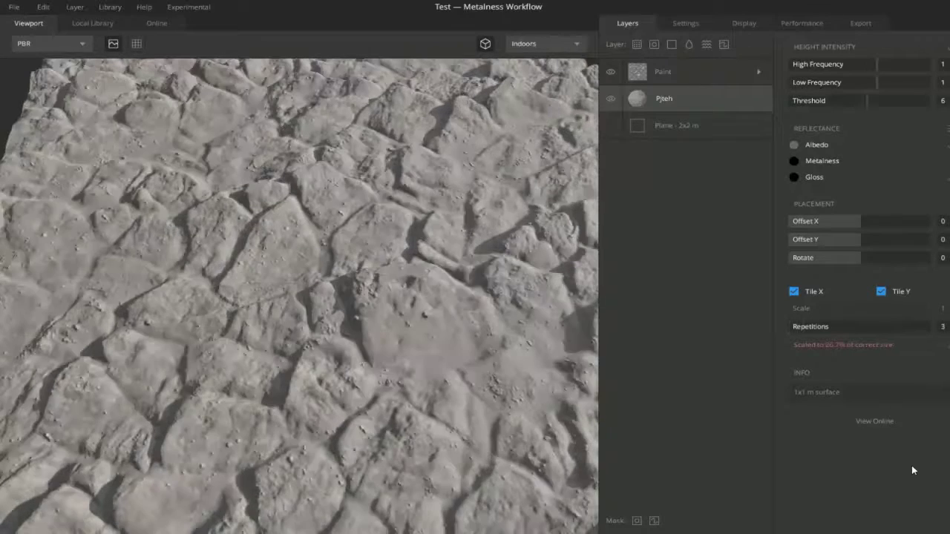
{"action": "left_click_drag", "start_coordinate": [413, 322], "coordinate": [373, 346]}
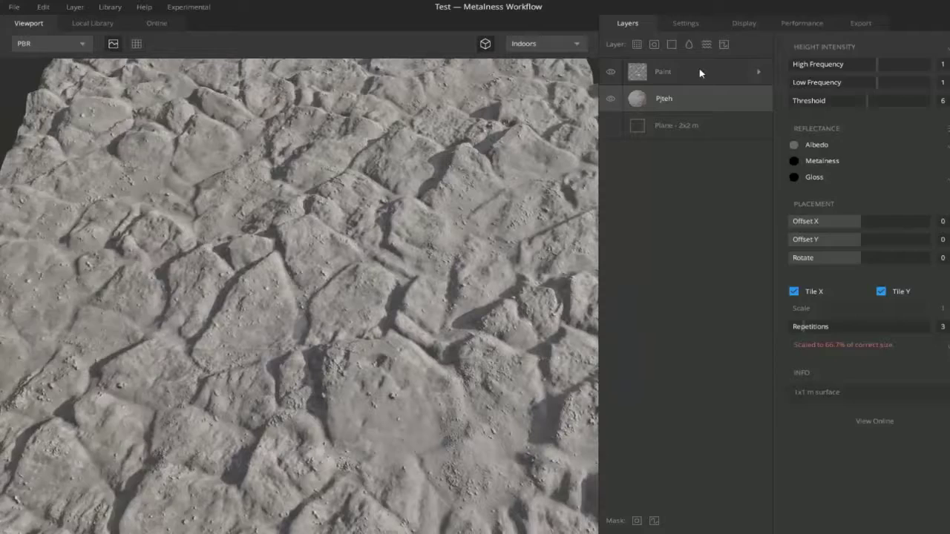
- Add the Concrete Damage decal from the local library above the paint layer and scale it to about 3.5
{"action": "left_click", "coordinate": [700, 70]}
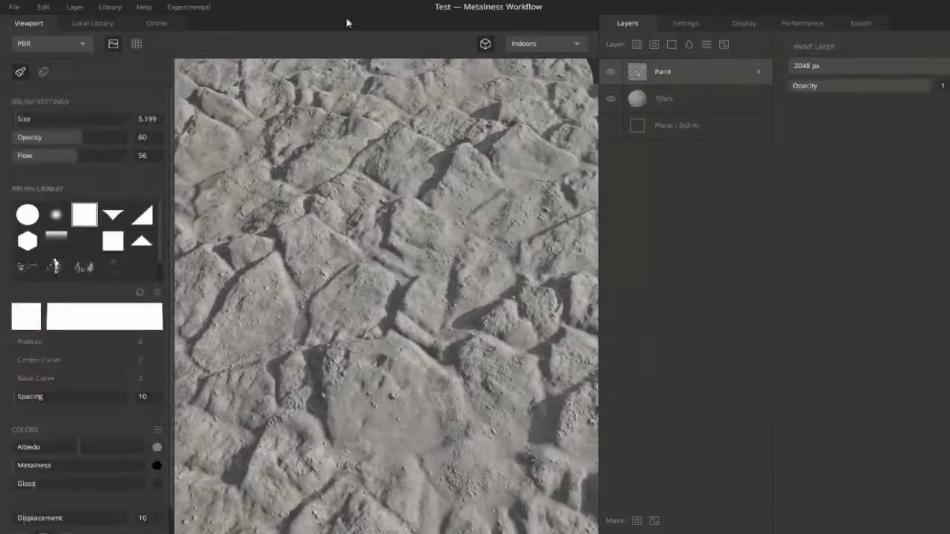
{"action": "left_click", "coordinate": [92, 23]}
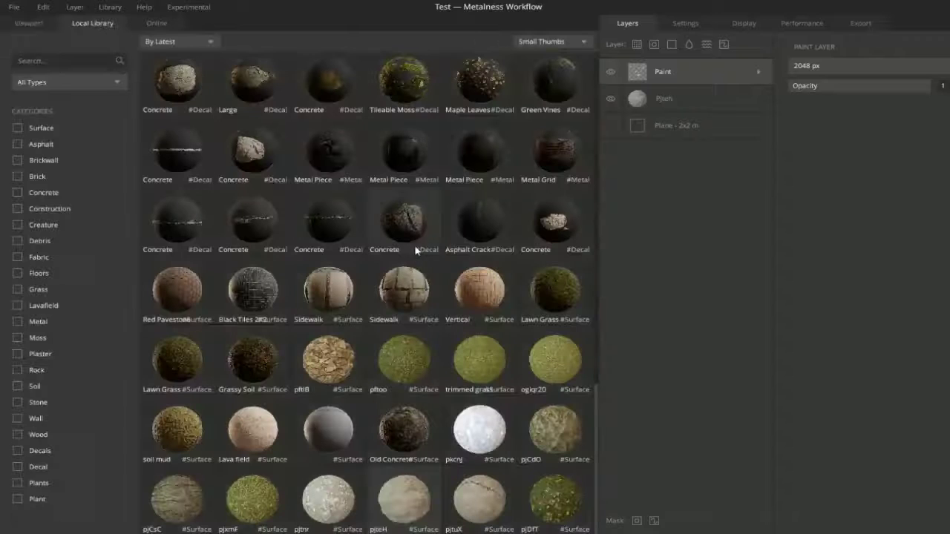
{"action": "left_click", "coordinate": [481, 358]}
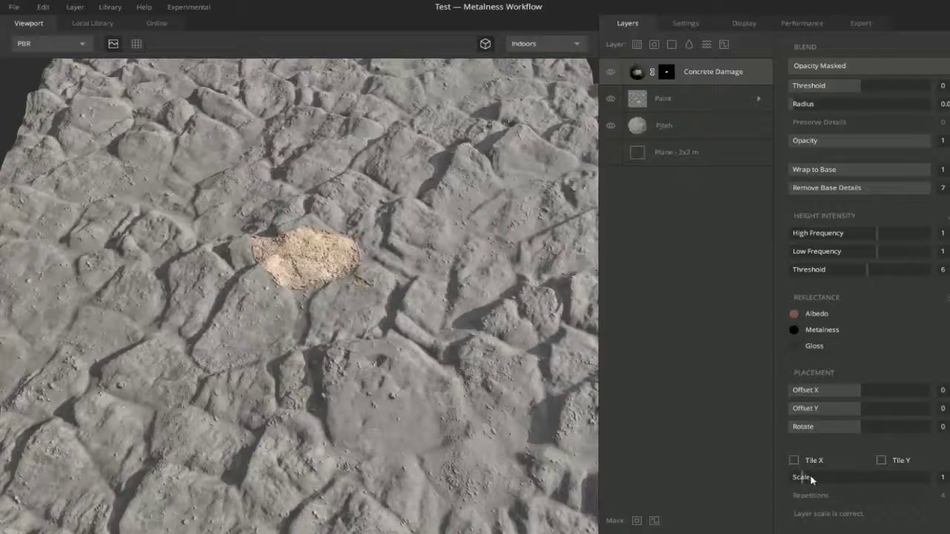
{"action": "left_click_drag", "start_coordinate": [811, 479], "coordinate": [837, 479]}
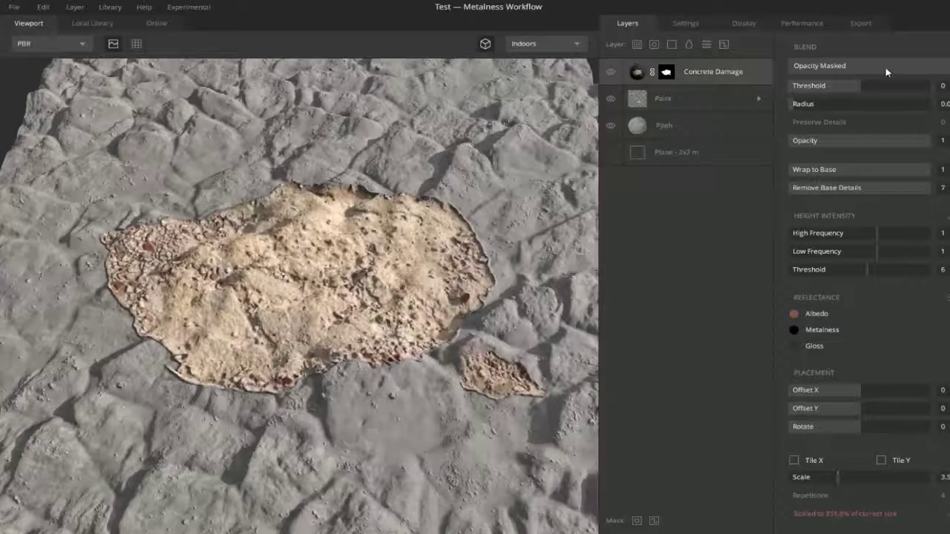
- Change the Concrete Damage decal's blend mode to From Below and lower its threshold slightly below zero
{"action": "left_click", "coordinate": [885, 71]}
{"action": "left_click", "coordinate": [859, 98]}
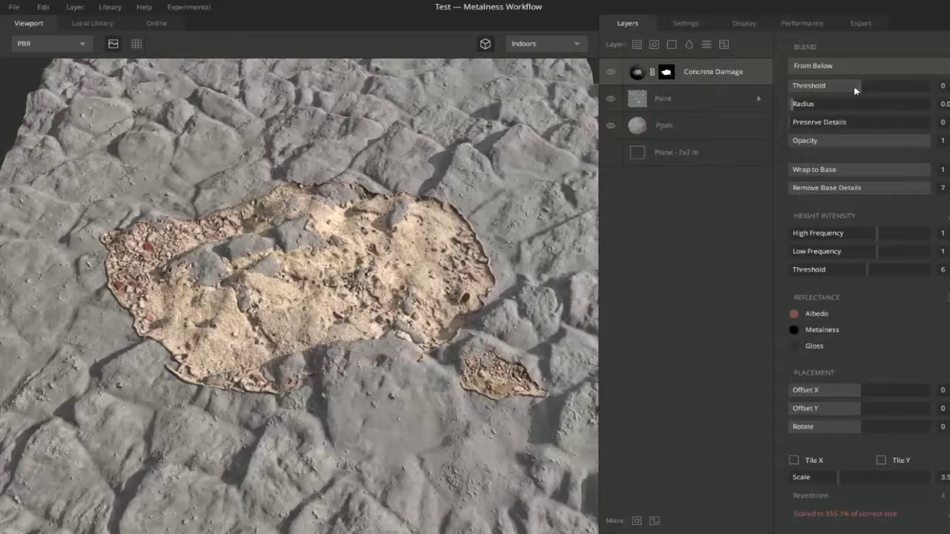
{"action": "left_click_drag", "start_coordinate": [855, 90], "coordinate": [854, 86]}
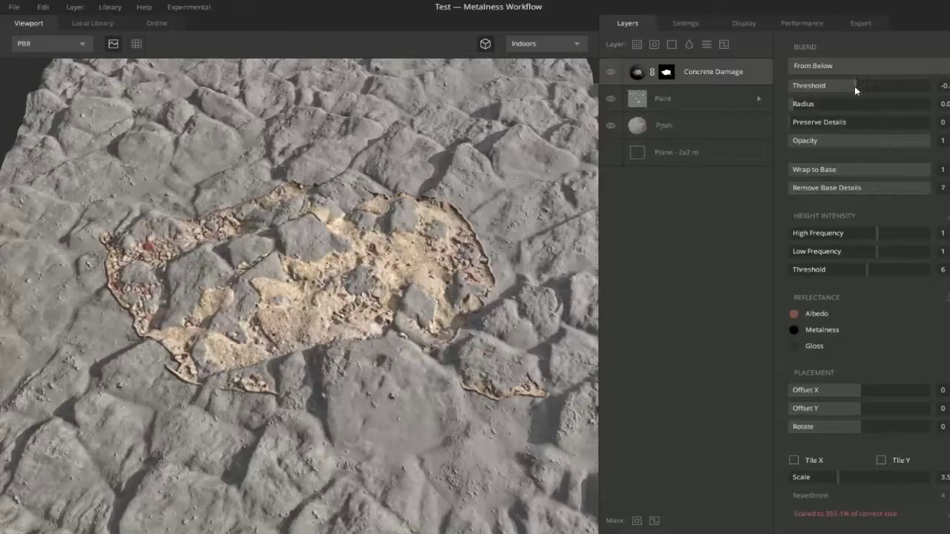
- Try a black albedo on the Concrete Damage decal, cancel the colour change and delete the decal layer
{"action": "left_click", "coordinate": [794, 313]}
{"action": "mouse_move", "coordinate": [599, 255]}
{"action": "left_mouse_down"}
{"action": "mouse_move", "coordinate": [569, 254]}
{"action": "mouse_move", "coordinate": [570, 278]}
{"action": "mouse_move", "coordinate": [588, 292]}
{"action": "mouse_move", "coordinate": [731, 216]}
{"action": "mouse_move", "coordinate": [770, 303]}
{"action": "left_mouse_up"}
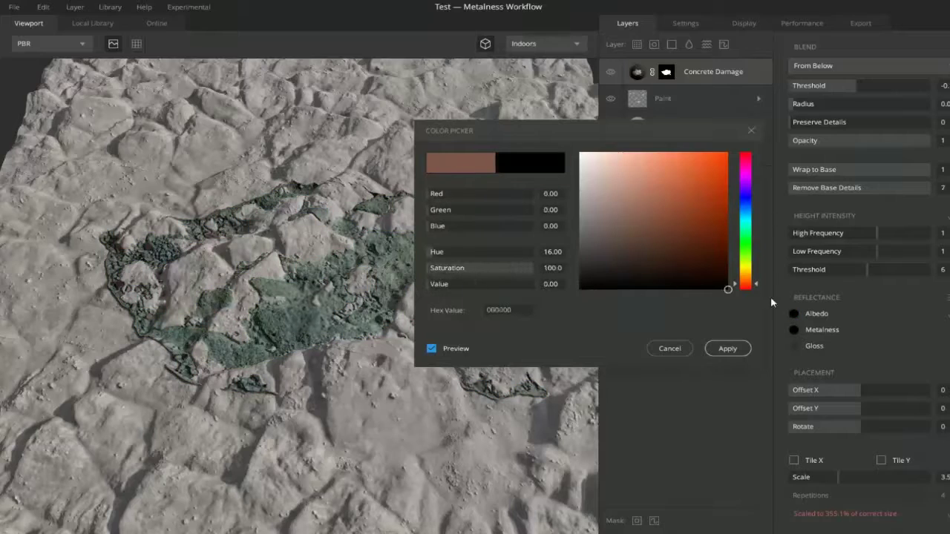
{"action": "left_click", "coordinate": [668, 351]}
{"action": "key", "text": "Delete"}
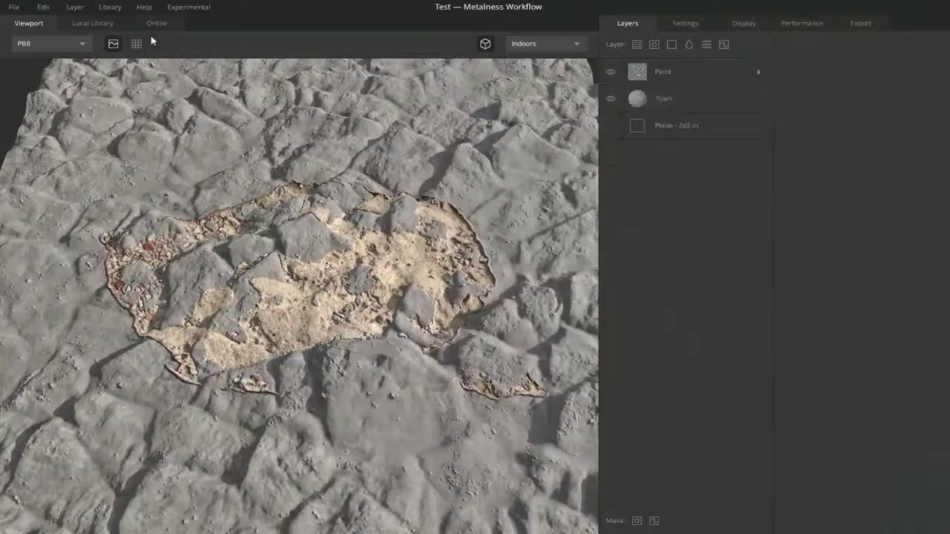
- Add the Dried Grass On Moss surface from the local library above the paint layer
{"action": "left_click", "coordinate": [94, 23]}
{"action": "scroll", "coordinate": [418, 282], "scroll_direction": "up", "scroll_amount": 4}
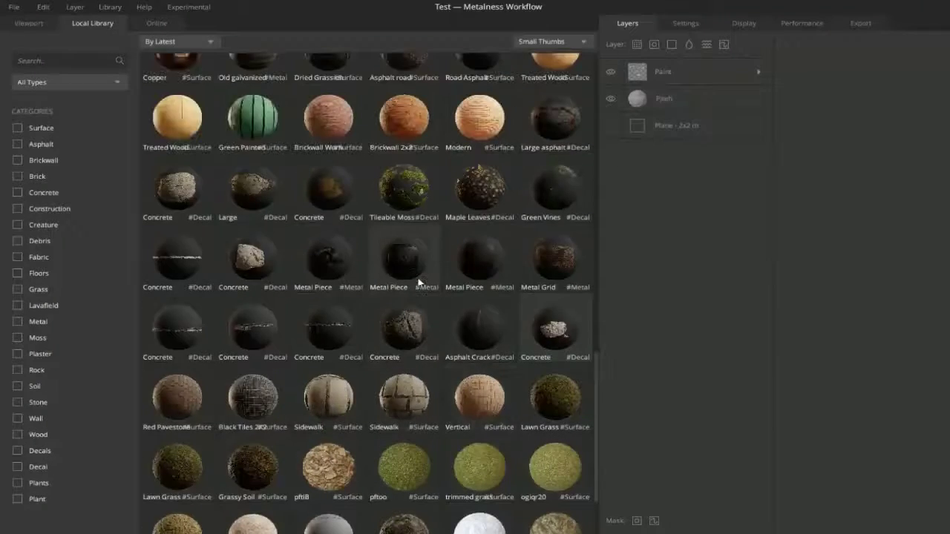
{"action": "scroll", "coordinate": [418, 280], "scroll_direction": "up", "scroll_amount": 3}
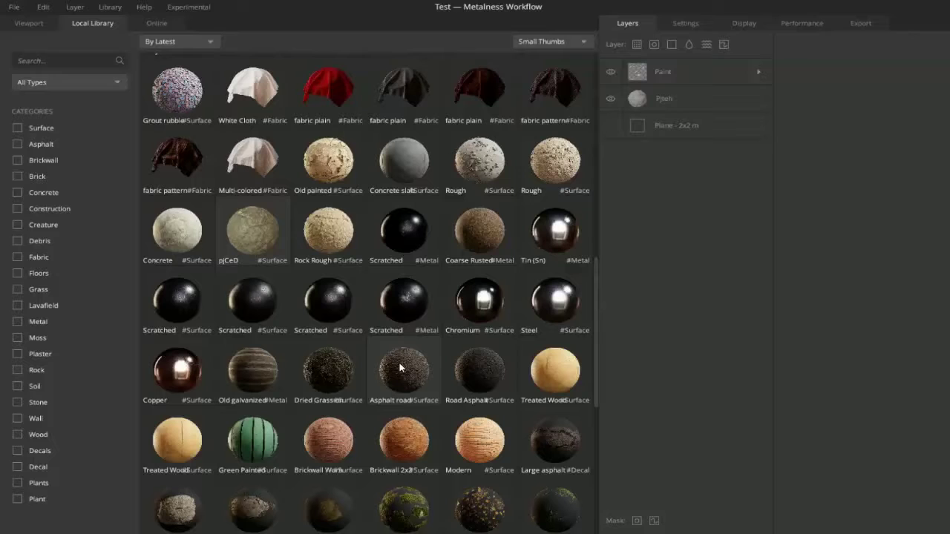
{"action": "double_click", "coordinate": [399, 367]}
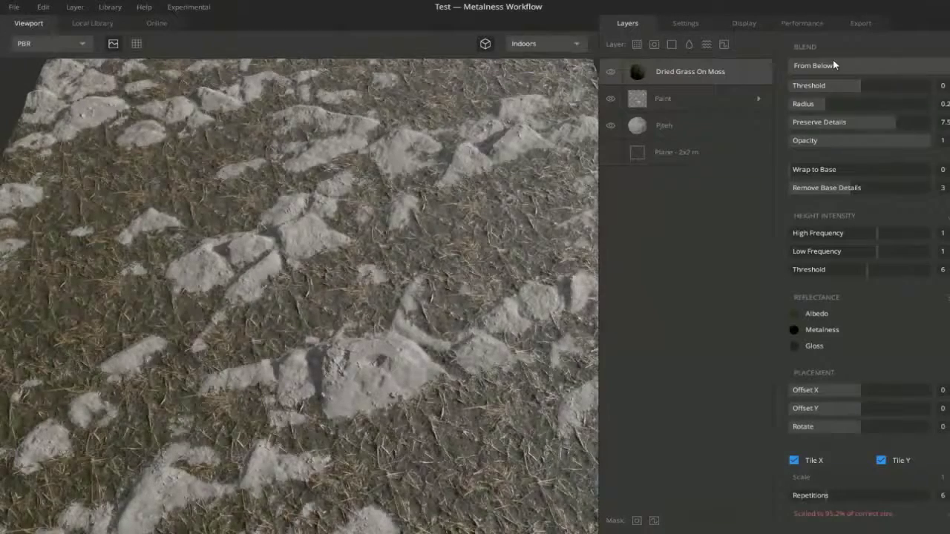
- Try the From Above blend mode on the Dried Grass On Moss layer
{"action": "left_click", "coordinate": [831, 66]}
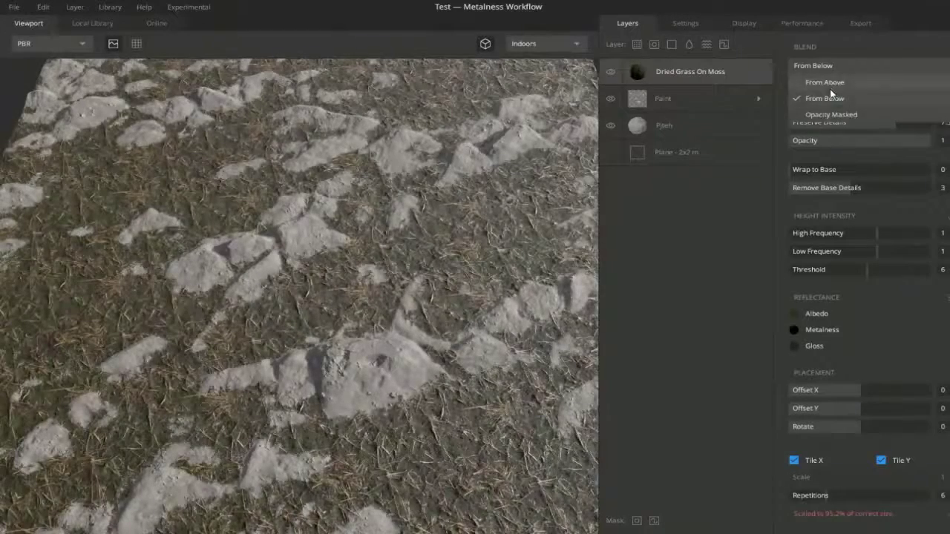
{"action": "left_click", "coordinate": [831, 93]}
{"action": "left_click", "coordinate": [834, 68]}
{"action": "left_click", "coordinate": [842, 82]}
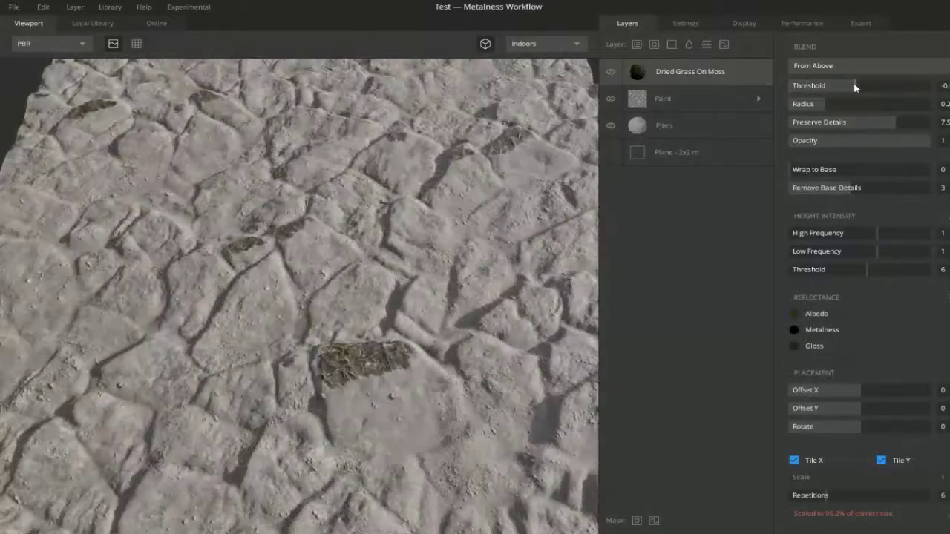
- Blend the Dried Grass On Moss layer From Below and lower its blend threshold slightly below zero
{"action": "left_click", "coordinate": [850, 65]}
{"action": "left_click", "coordinate": [850, 95]}
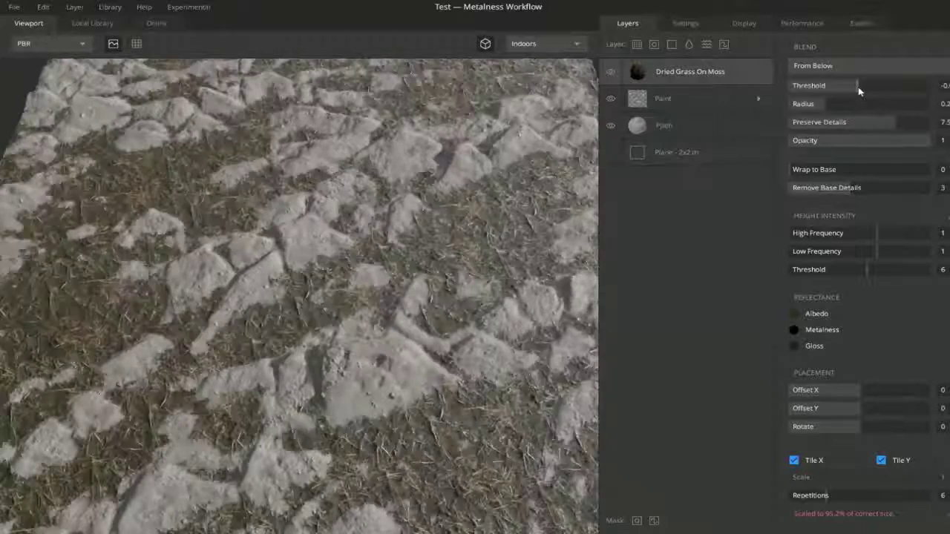
{"action": "left_click_drag", "start_coordinate": [859, 90], "coordinate": [856, 88]}
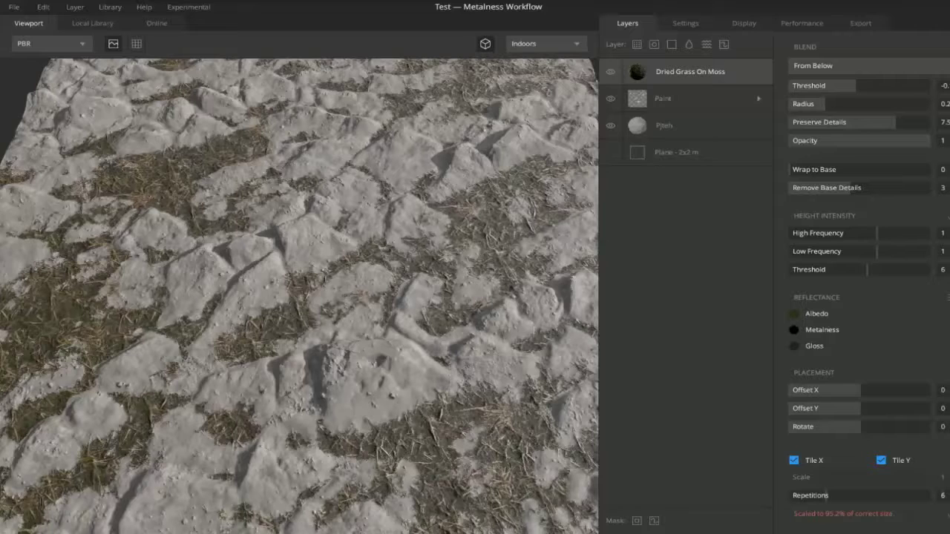
- Set the Dried Grass On Moss layer's repetitions to 4 and raise its blend radius to about 0.3
{"action": "key", "text": "Return"}
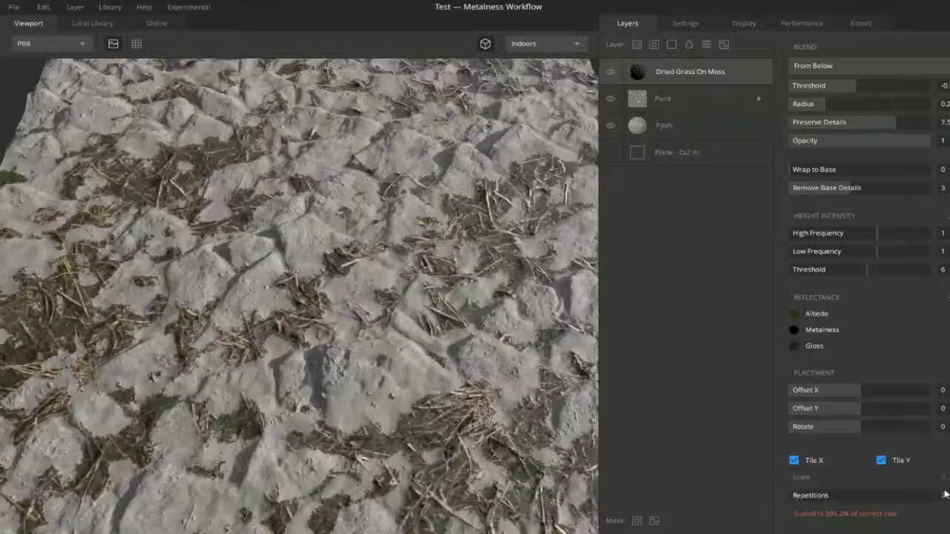
{"action": "key", "text": "Return"}
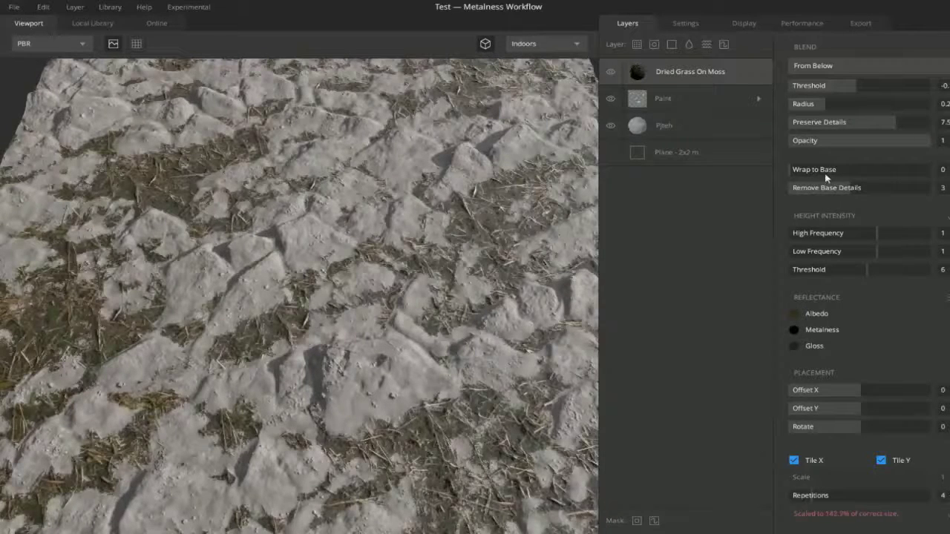
{"action": "mouse_move", "coordinate": [823, 108]}
{"action": "left_mouse_down"}
{"action": "mouse_move", "coordinate": [757, 108]}
{"action": "mouse_move", "coordinate": [880, 114]}
{"action": "mouse_move", "coordinate": [834, 121]}
{"action": "left_mouse_up"}
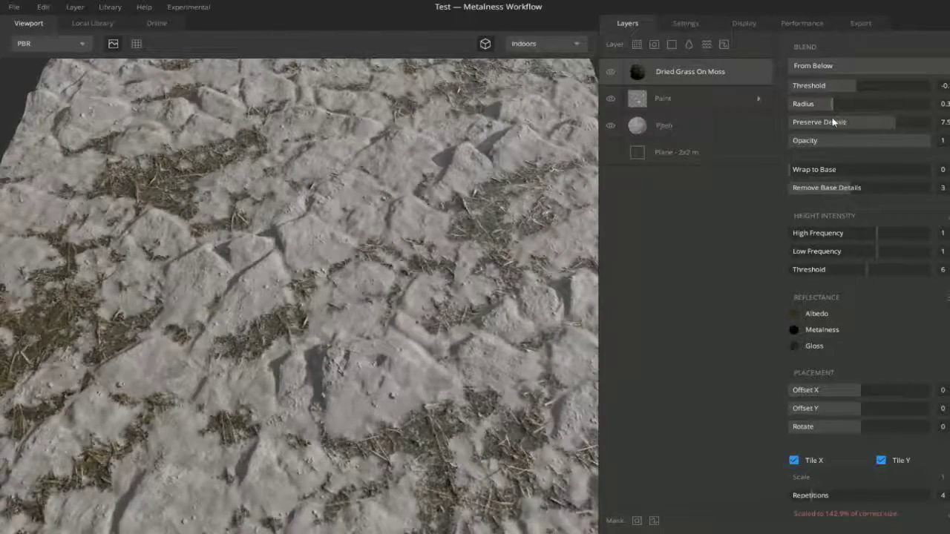
- Replace the Dried Grass On Moss layer with the pjCdO surface from the local library
{"action": "left_click_drag", "start_coordinate": [850, 89], "coordinate": [822, 96]}
{"action": "key", "text": "Delete"}
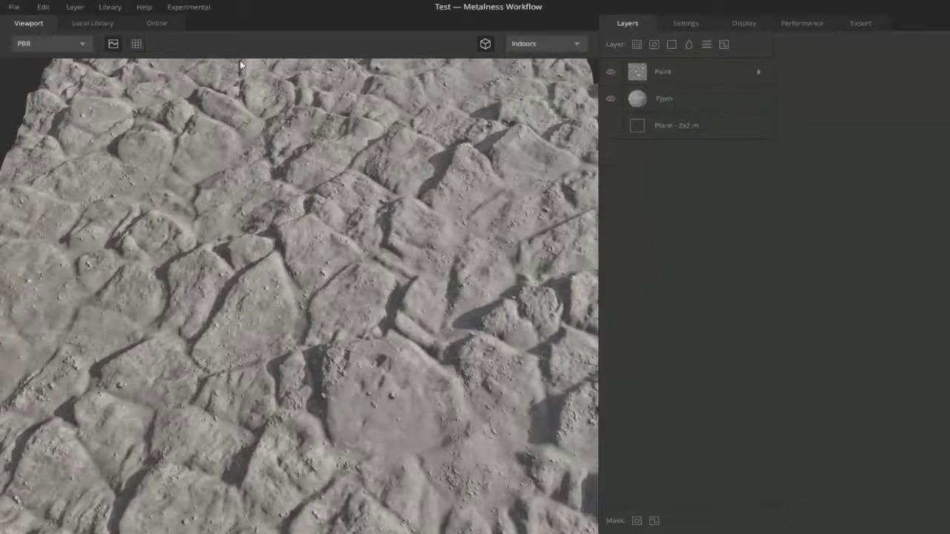
{"action": "left_click", "coordinate": [93, 23]}
{"action": "scroll", "coordinate": [451, 375], "scroll_direction": "down", "scroll_amount": 10}
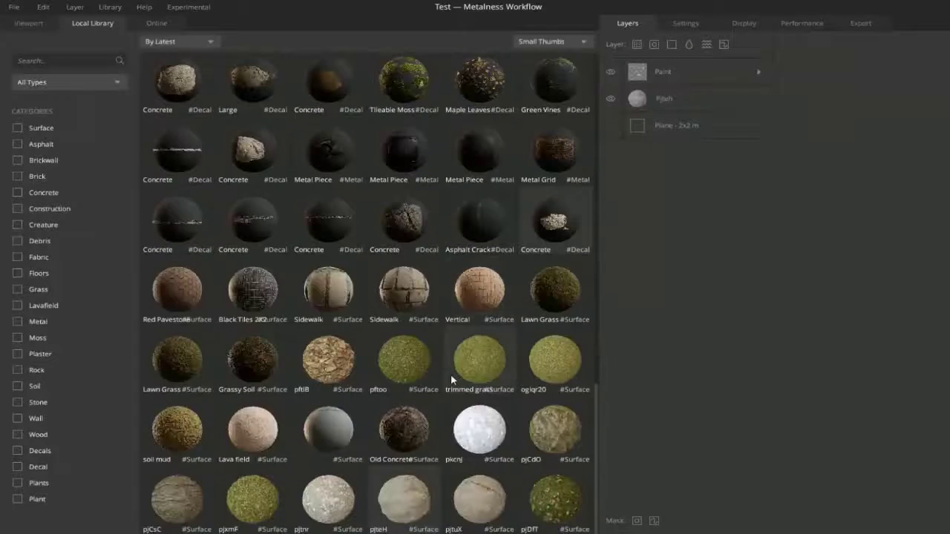
{"action": "left_click", "coordinate": [559, 443]}
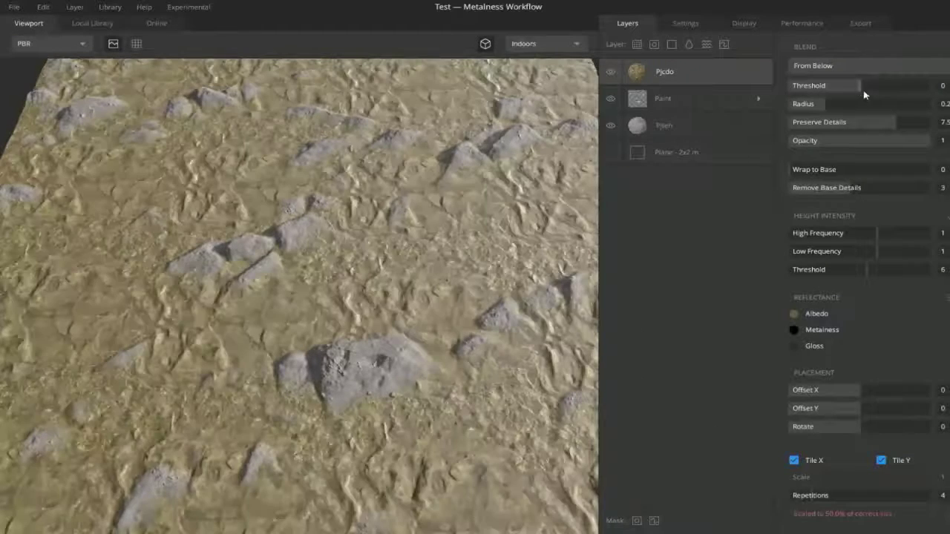
- Lower the Pjcdo layer's blend threshold slightly below zero with the From Below blend mode
{"action": "mouse_move", "coordinate": [864, 94]}
{"action": "left_mouse_down"}
{"action": "mouse_move", "coordinate": [853, 81]}
{"action": "mouse_move", "coordinate": [865, 94]}
{"action": "mouse_move", "coordinate": [849, 95]}
{"action": "left_mouse_up"}
{"action": "left_click", "coordinate": [852, 67]}
{"action": "left_click", "coordinate": [853, 77]}
{"action": "left_click", "coordinate": [850, 67]}
{"action": "left_click", "coordinate": [851, 93]}
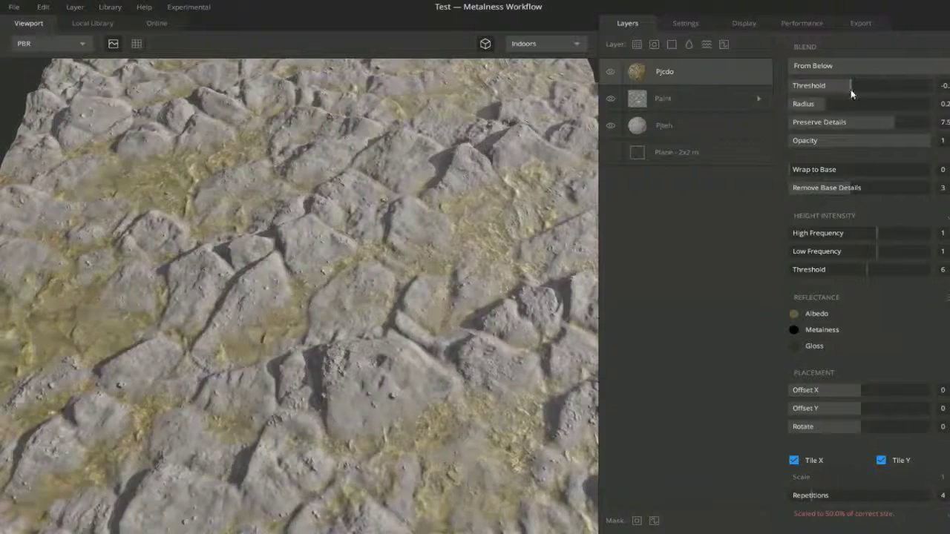
- Try a pure white gloss (FFFFFF) on the Pjcdo layer
{"action": "left_click", "coordinate": [795, 346]}
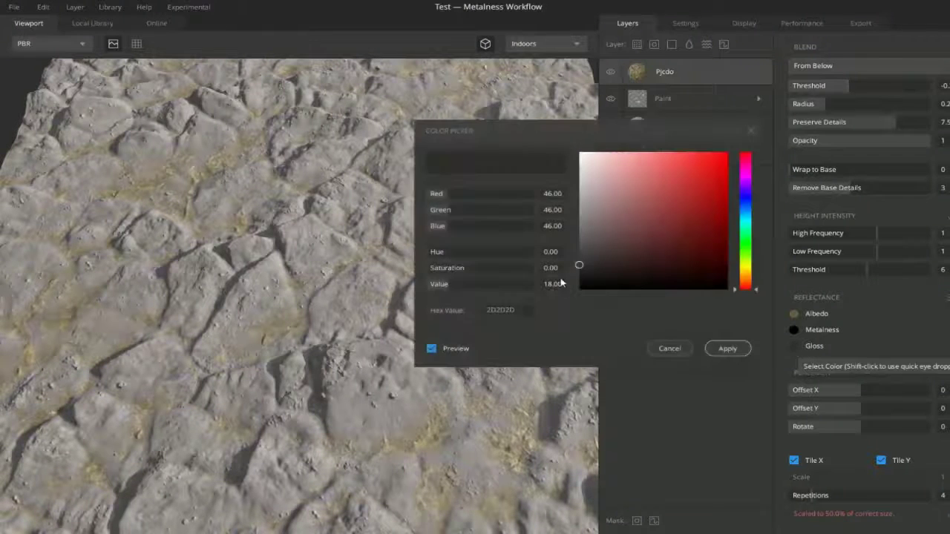
{"action": "left_click_drag", "start_coordinate": [592, 260], "coordinate": [552, 143]}
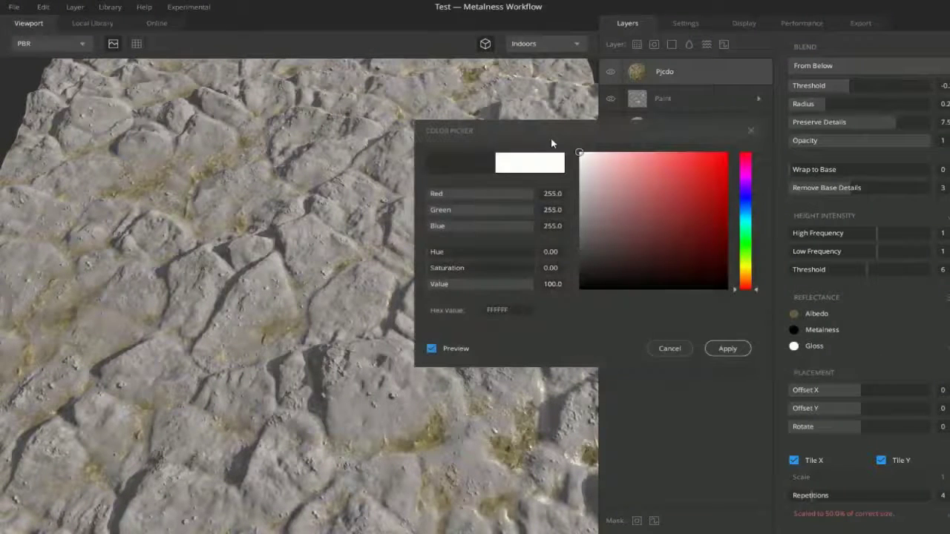
{"action": "left_click", "coordinate": [671, 349]}
- Replace the Pjcdo layer with the soil mud surface from the local library's Soil category
{"action": "key", "text": "Delete"}
{"action": "left_click", "coordinate": [93, 23]}
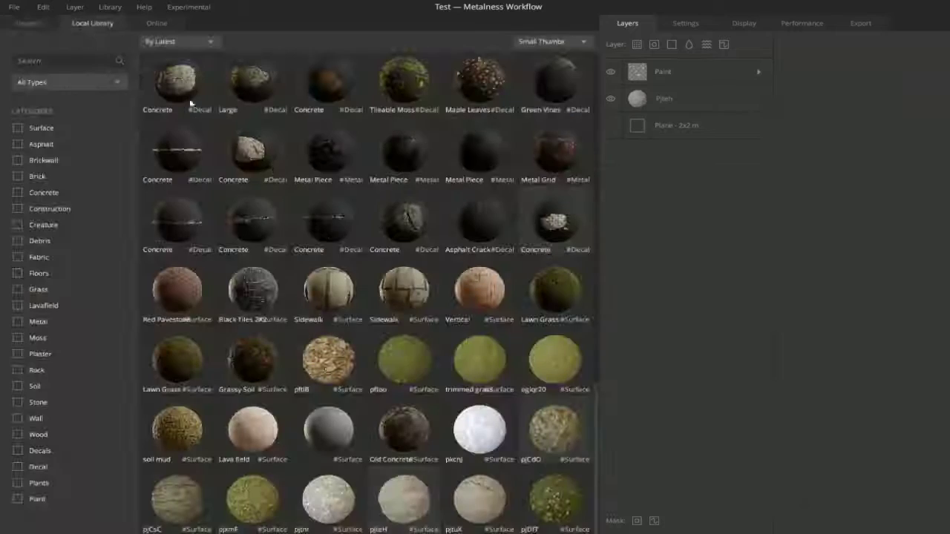
{"action": "scroll", "coordinate": [375, 339], "scroll_direction": "up", "scroll_amount": 3}
{"action": "scroll", "coordinate": [376, 340], "scroll_direction": "down", "scroll_amount": 3}
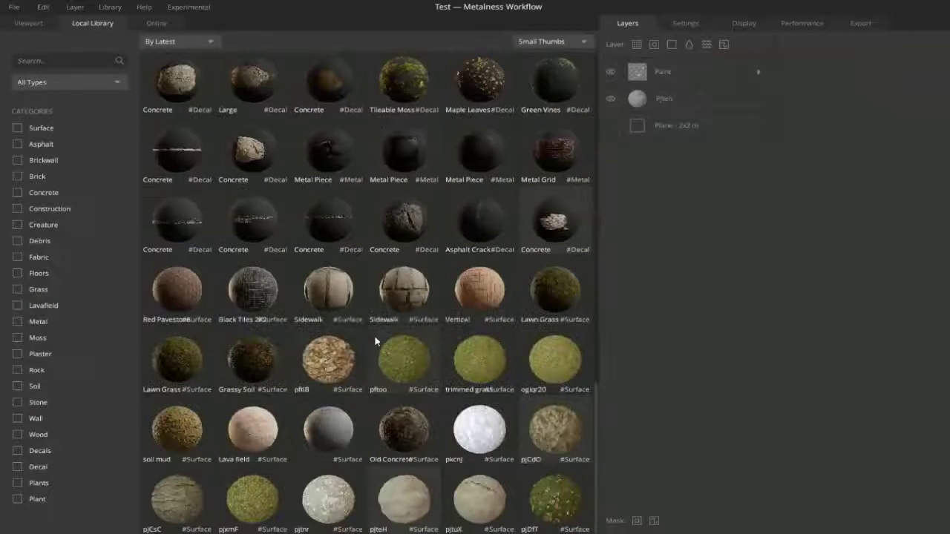
{"action": "scroll", "coordinate": [354, 270], "scroll_direction": "up", "scroll_amount": 2}
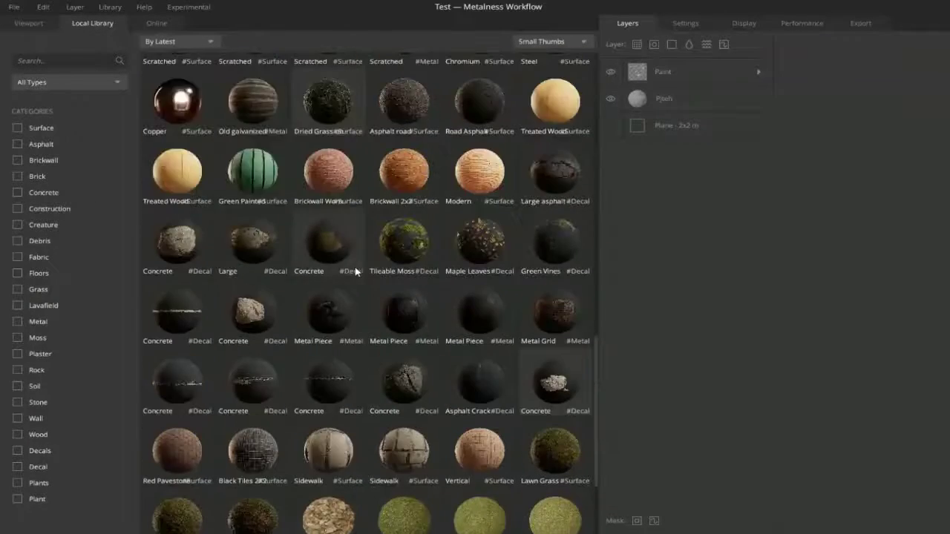
{"action": "left_click", "coordinate": [18, 387]}
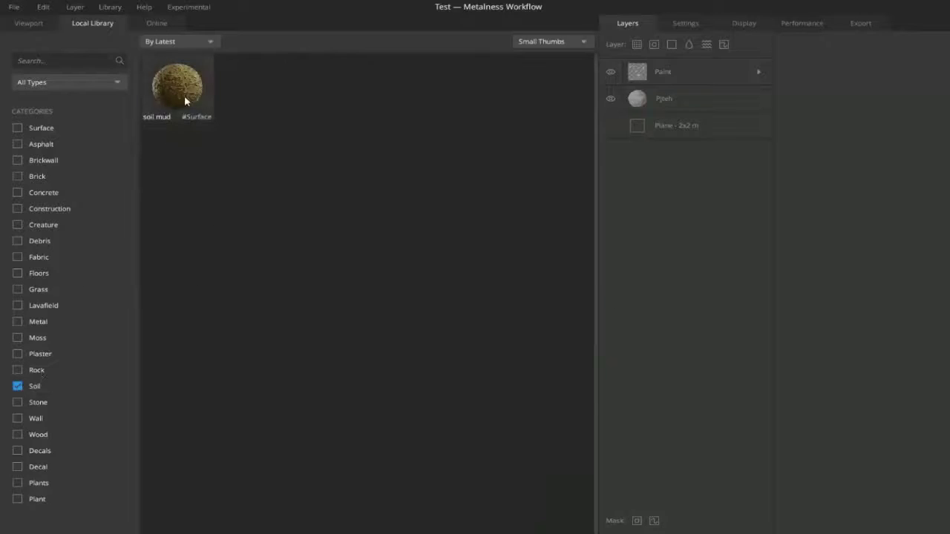
{"action": "double_click", "coordinate": [182, 93]}
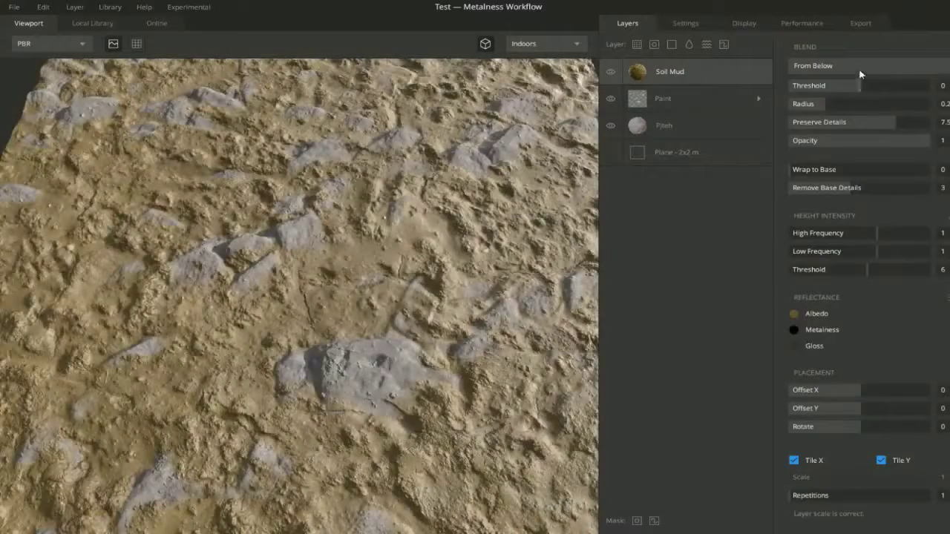
- Move the Soil Mud layer beneath the Paint layer and delete the Pjteh base layer
{"action": "left_click_drag", "start_coordinate": [852, 88], "coordinate": [865, 89]}
{"action": "left_click_drag", "start_coordinate": [736, 81], "coordinate": [736, 114]}
{"action": "left_click", "coordinate": [684, 126]}
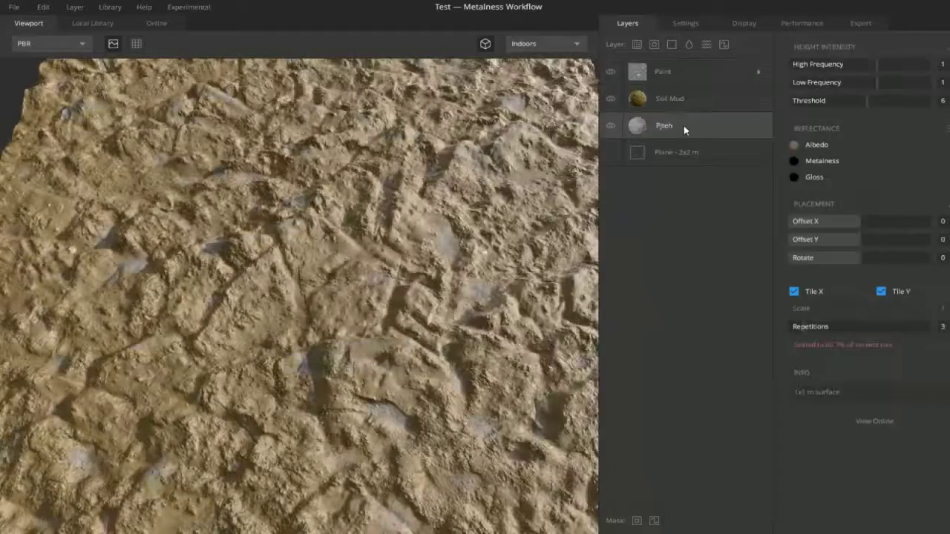
{"action": "key", "text": "Delete"}
- Set the displacement strength of the Paint layer's Displacement channel to about 7.3
{"action": "left_click", "coordinate": [696, 101]}
{"action": "left_click", "coordinate": [725, 83]}
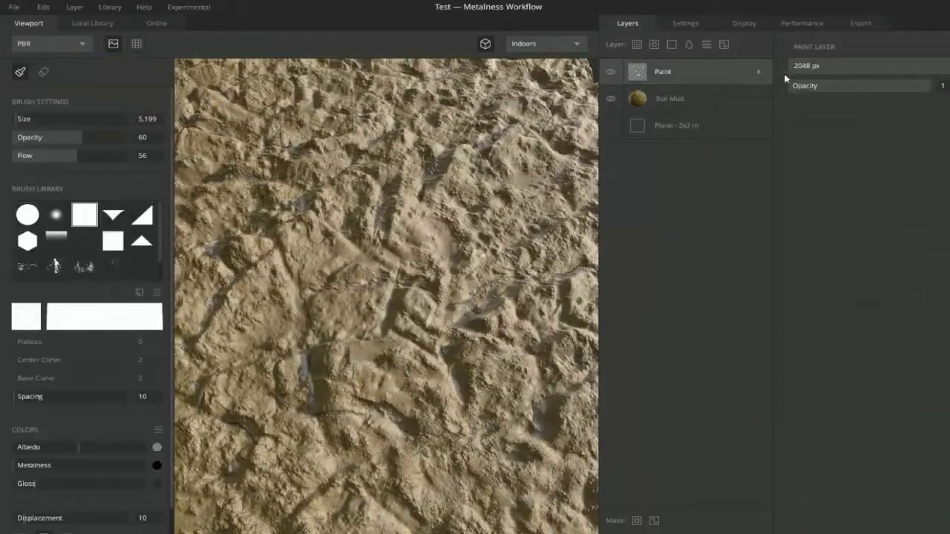
{"action": "left_click", "coordinate": [761, 98]}
{"action": "left_click", "coordinate": [758, 72]}
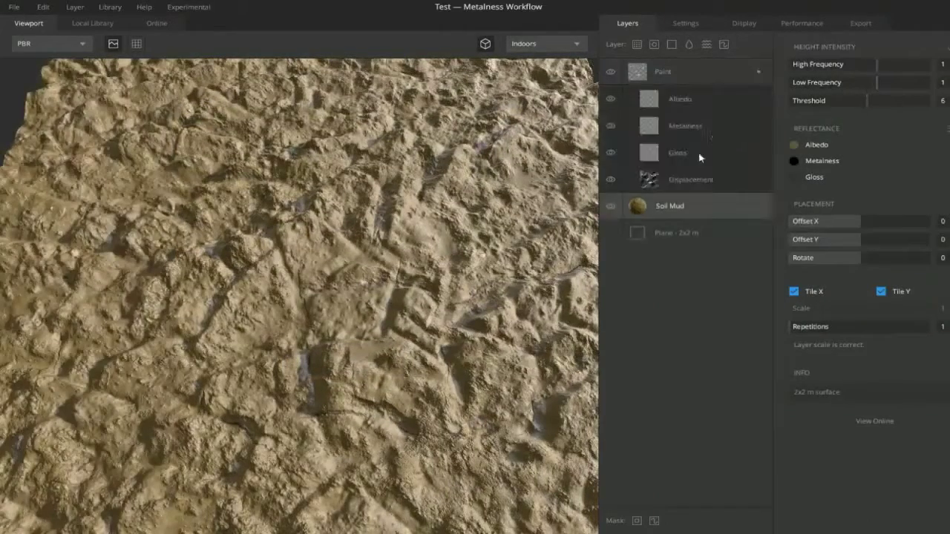
{"action": "left_click", "coordinate": [696, 186]}
{"action": "mouse_move", "coordinate": [838, 104]}
{"action": "left_mouse_down"}
{"action": "mouse_move", "coordinate": [881, 117]}
{"action": "mouse_move", "coordinate": [848, 106]}
{"action": "mouse_move", "coordinate": [834, 114]}
{"action": "mouse_move", "coordinate": [840, 105]}
{"action": "left_mouse_up"}
- Add a liquid layer above the Paint layer and lower its surface threshold slightly below zero
{"action": "left_click", "coordinate": [758, 71]}
{"action": "left_click", "coordinate": [712, 74]}
{"action": "left_click", "coordinate": [688, 44]}
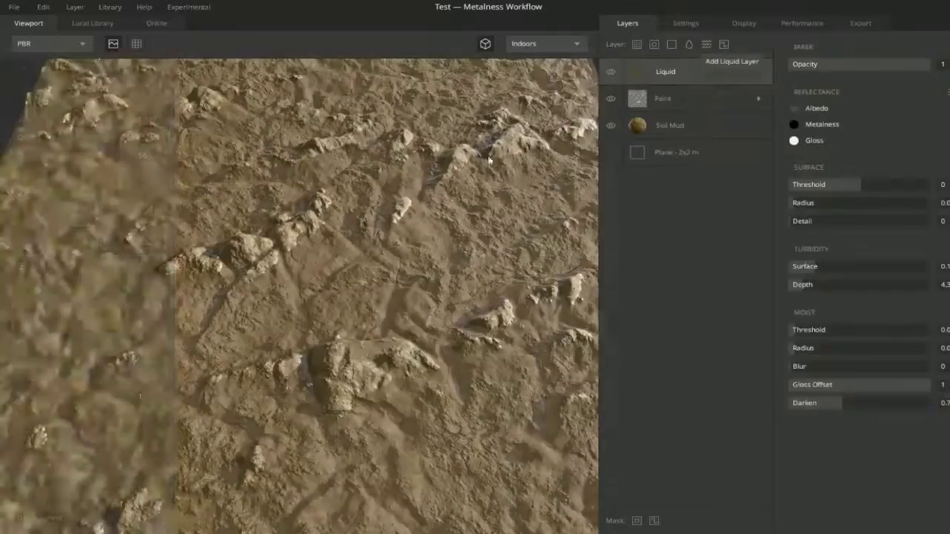
{"action": "left_click_drag", "start_coordinate": [857, 181], "coordinate": [851, 186]}
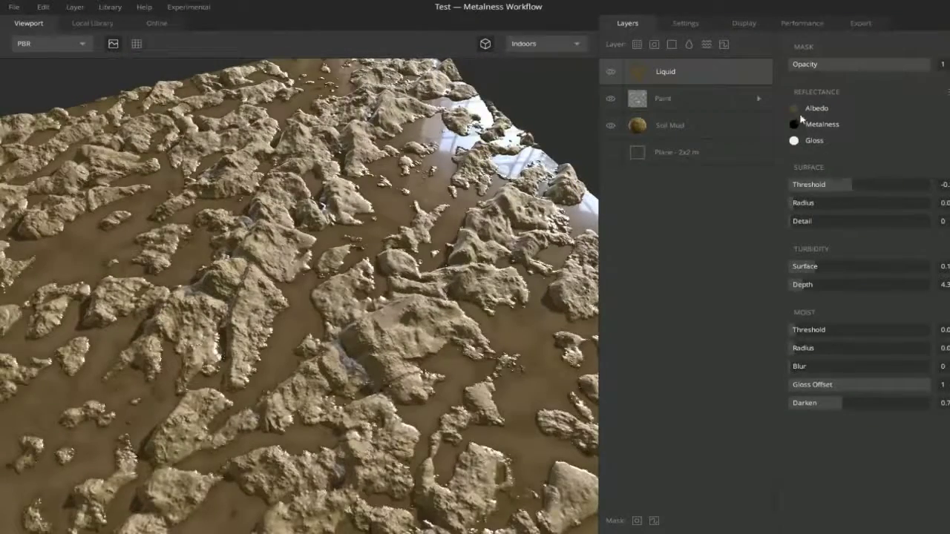
- Set the Liquid layer's albedo to a very dark blue, 00061A
{"action": "left_click", "coordinate": [794, 108]}
{"action": "left_click_drag", "start_coordinate": [616, 241], "coordinate": [613, 272]}
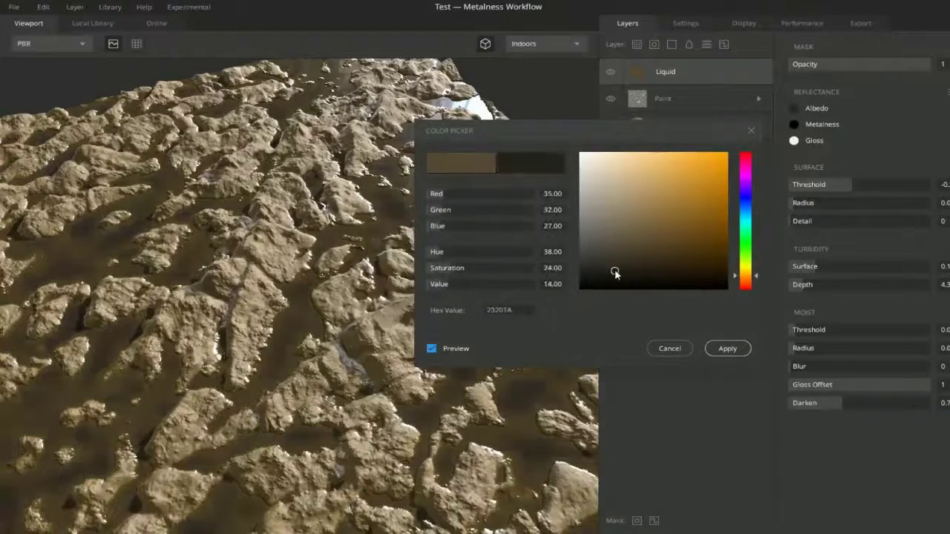
{"action": "left_click_drag", "start_coordinate": [744, 250], "coordinate": [756, 280]}
{"action": "mouse_move", "coordinate": [636, 269]}
{"action": "left_mouse_down"}
{"action": "mouse_move", "coordinate": [700, 293]}
{"action": "mouse_move", "coordinate": [713, 269]}
{"action": "mouse_move", "coordinate": [749, 289]}
{"action": "mouse_move", "coordinate": [748, 199]}
{"action": "mouse_move", "coordinate": [748, 210]}
{"action": "left_mouse_up"}
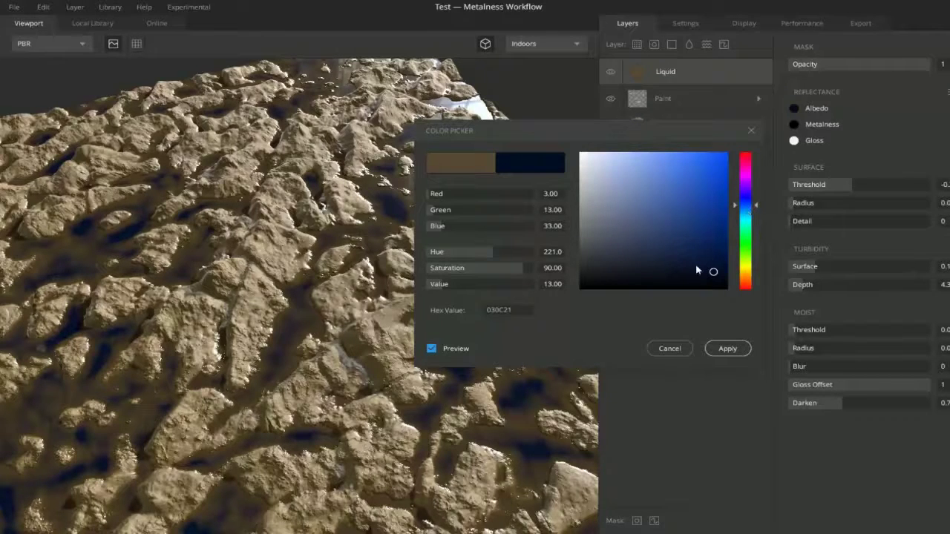
{"action": "left_click_drag", "start_coordinate": [704, 268], "coordinate": [730, 282]}
{"action": "mouse_move", "coordinate": [739, 208]}
{"action": "left_mouse_down"}
{"action": "mouse_move", "coordinate": [748, 169]}
{"action": "mouse_move", "coordinate": [742, 208]}
{"action": "left_mouse_up"}
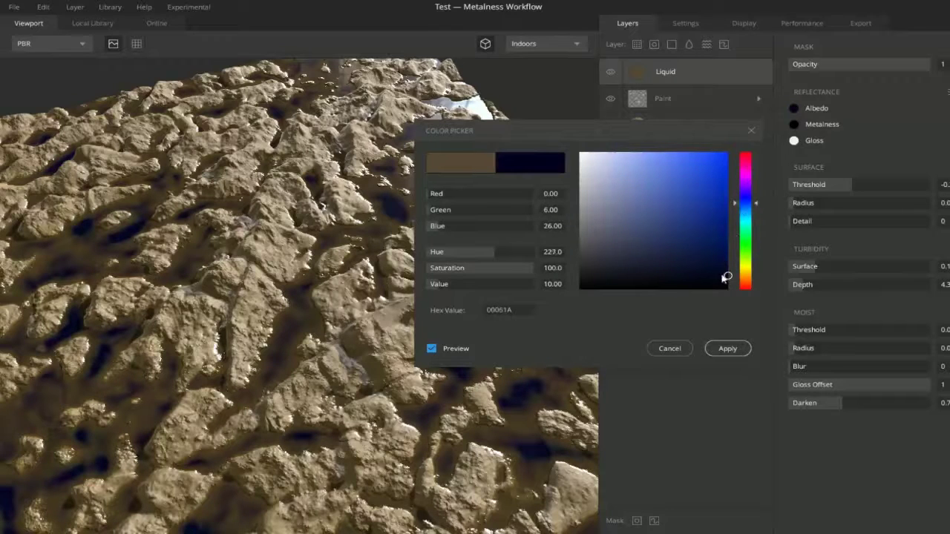
{"action": "left_click", "coordinate": [727, 348]}
- Set the Liquid layer's metalness colour to dark blue, 000C4C
{"action": "left_click", "coordinate": [794, 124]}
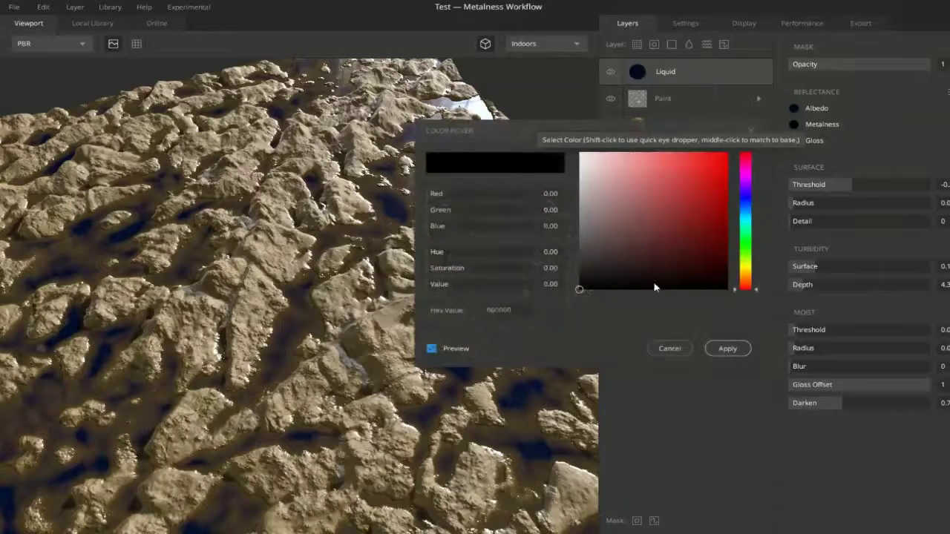
{"action": "left_click", "coordinate": [619, 187]}
{"action": "mouse_move", "coordinate": [699, 170]}
{"action": "left_mouse_down"}
{"action": "mouse_move", "coordinate": [707, 235]}
{"action": "mouse_move", "coordinate": [751, 194]}
{"action": "left_mouse_up"}
{"action": "mouse_move", "coordinate": [725, 233]}
{"action": "left_mouse_down"}
{"action": "mouse_move", "coordinate": [727, 275]}
{"action": "mouse_move", "coordinate": [729, 249]}
{"action": "left_mouse_up"}
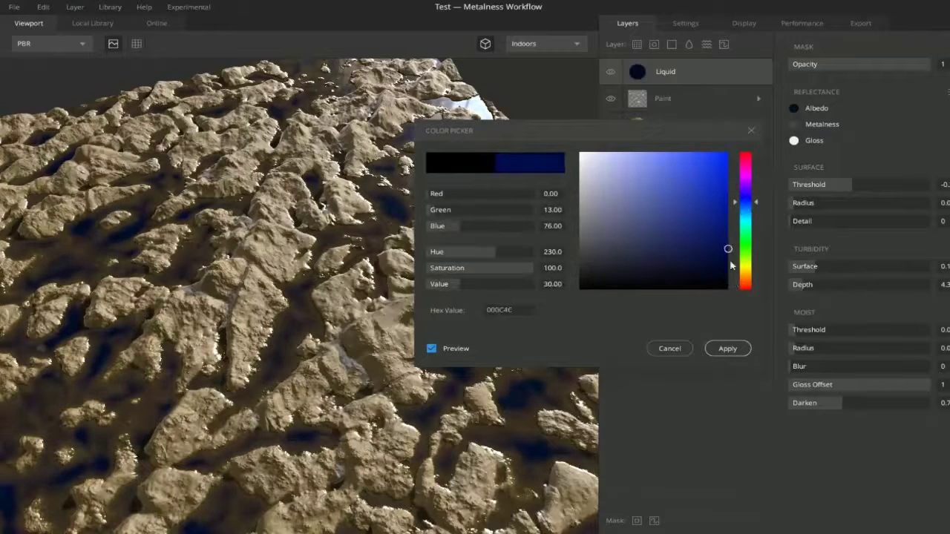
{"action": "left_click", "coordinate": [738, 351]}
- Set the Liquid layer's gloss colour to pure red, FF0000
{"action": "left_click", "coordinate": [794, 140]}
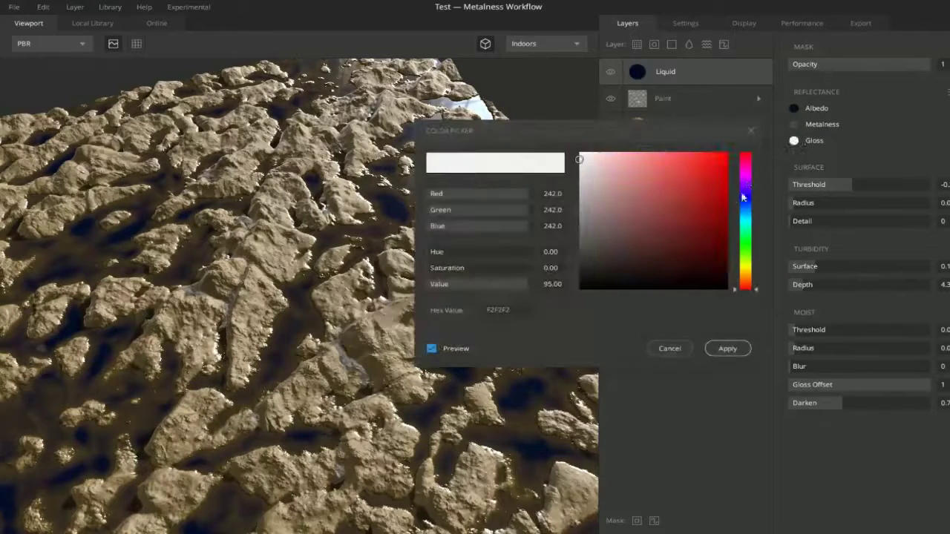
{"action": "mouse_move", "coordinate": [598, 265]}
{"action": "left_mouse_down"}
{"action": "mouse_move", "coordinate": [564, 324]}
{"action": "mouse_move", "coordinate": [748, 129]}
{"action": "left_mouse_up"}
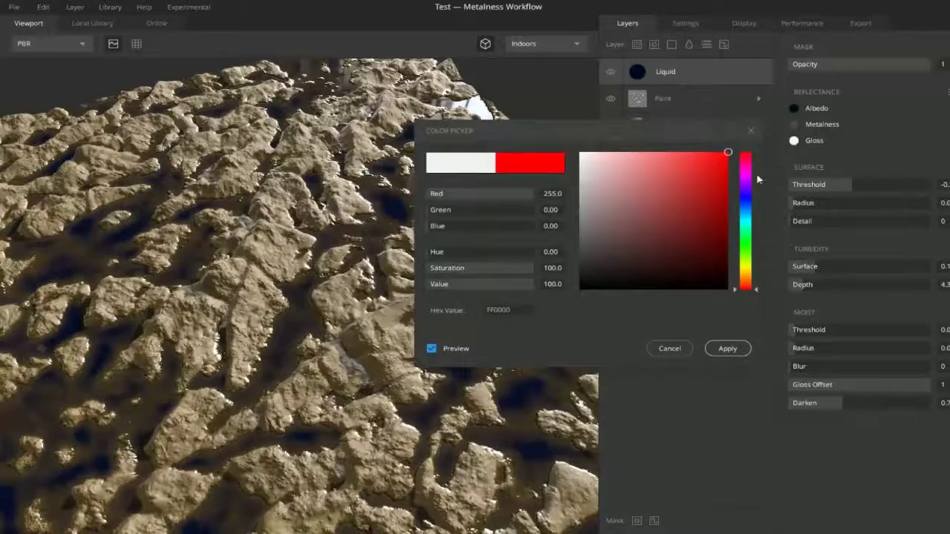
{"action": "left_click", "coordinate": [721, 344]}
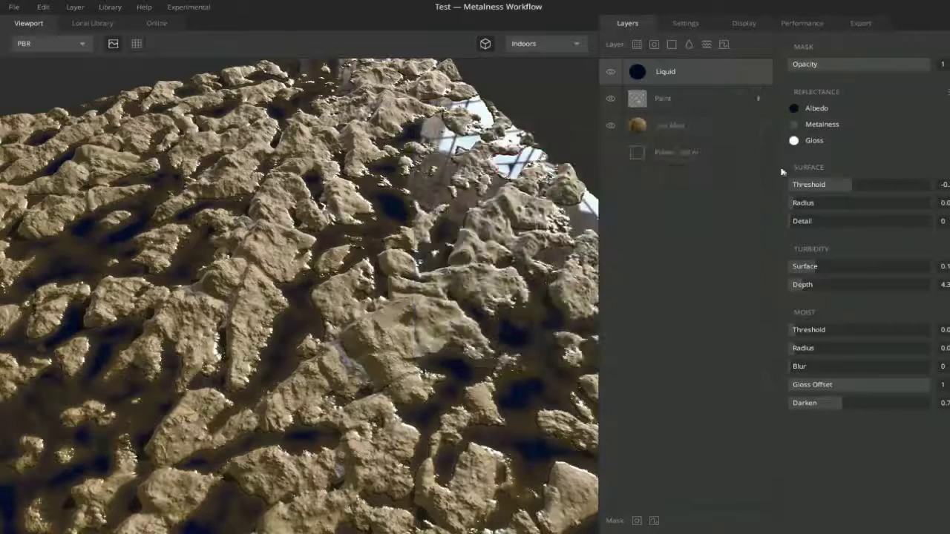
- Set the Liquid layer's albedo to a dark red, 360202
{"action": "left_click", "coordinate": [794, 108]}
{"action": "mouse_move", "coordinate": [684, 229]}
{"action": "left_mouse_down"}
{"action": "mouse_move", "coordinate": [722, 236]}
{"action": "mouse_move", "coordinate": [734, 152]}
{"action": "left_mouse_up"}
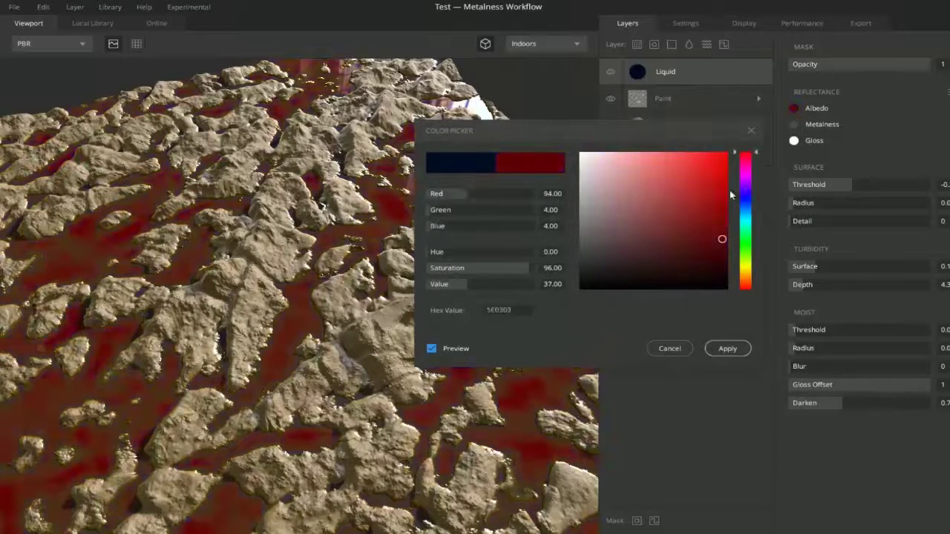
{"action": "left_click_drag", "start_coordinate": [725, 239], "coordinate": [722, 274]}
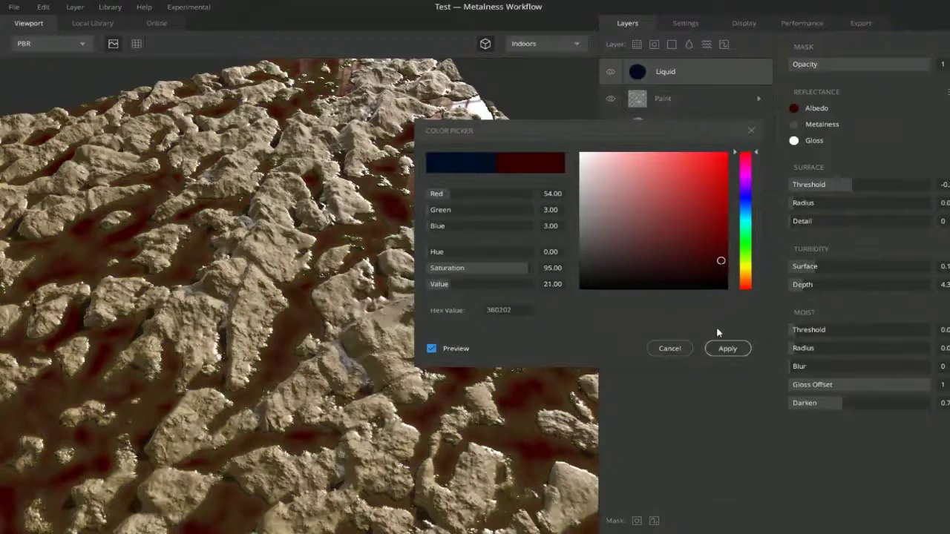
{"action": "left_click", "coordinate": [728, 348]}
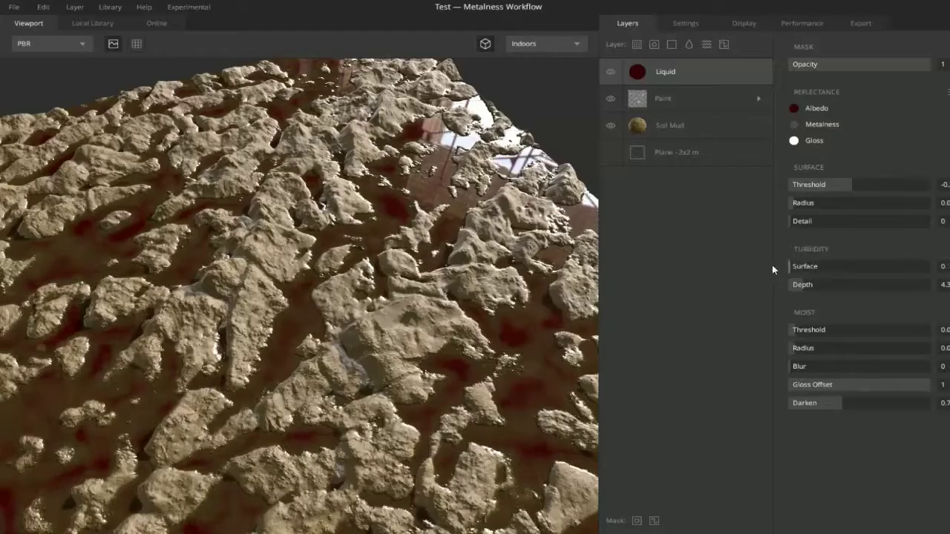
- Set the Liquid layer's turbidity surface and depth to 0 and check the clear water between the stones
{"action": "left_click_drag", "start_coordinate": [786, 289], "coordinate": [783, 289]}
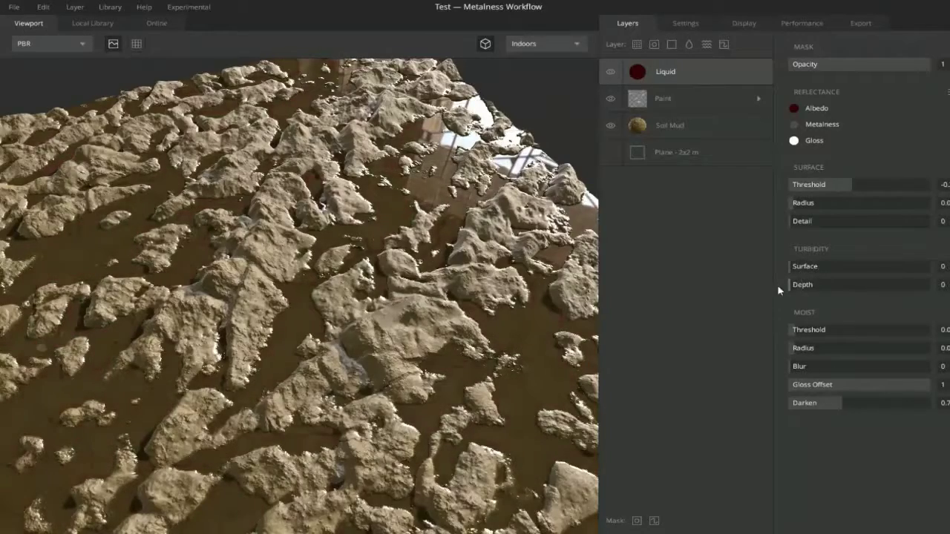
{"action": "scroll", "coordinate": [274, 354], "scroll_direction": "up", "scroll_amount": 5}
{"action": "left_click_drag", "start_coordinate": [295, 344], "coordinate": [200, 293]}
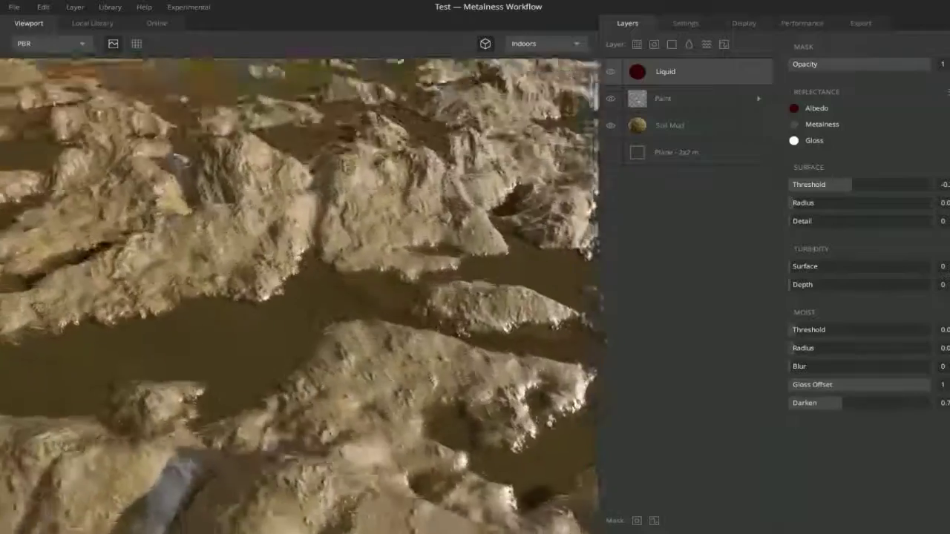
{"action": "scroll", "coordinate": [298, 291], "scroll_direction": "down", "scroll_amount": 5}
{"action": "left_click_drag", "start_coordinate": [298, 290], "coordinate": [419, 247]}
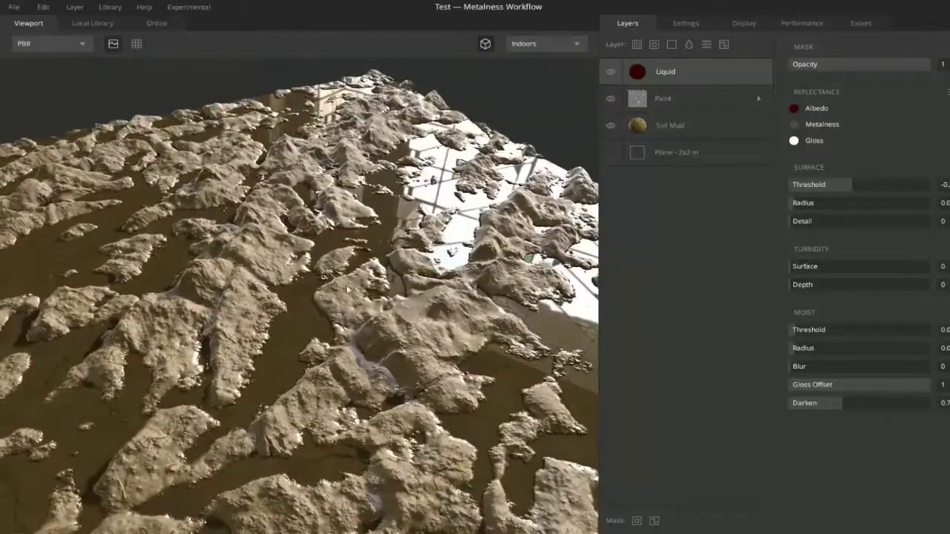
- Select the Paint layer's Displacement channel and choose the soft round brush with a size of about 71
{"action": "left_click_drag", "start_coordinate": [347, 289], "coordinate": [360, 326]}
{"action": "scroll", "coordinate": [312, 319], "scroll_direction": "up", "scroll_amount": 4}
{"action": "left_click", "coordinate": [758, 98]}
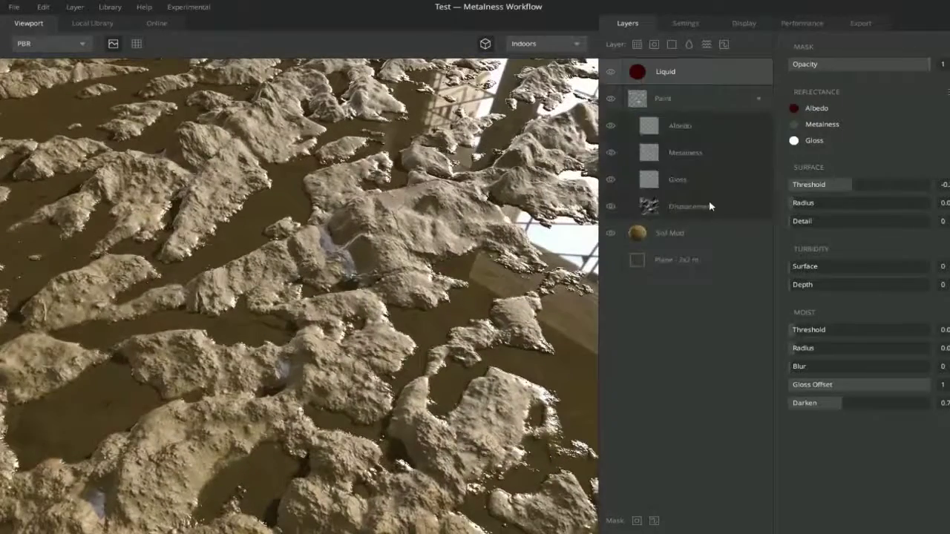
{"action": "left_click", "coordinate": [710, 205]}
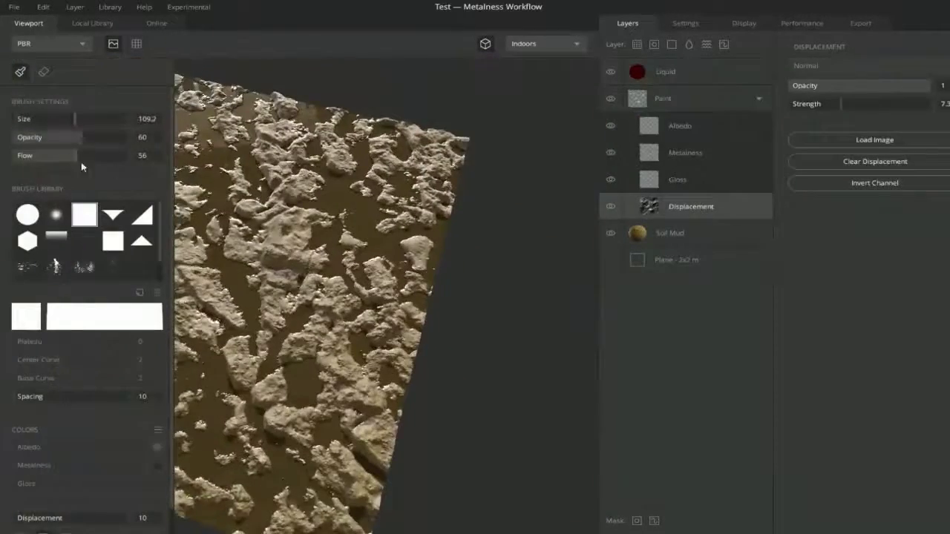
{"action": "middle_click_drag", "start_coordinate": [349, 149], "coordinate": [520, 152]}
{"action": "left_click", "coordinate": [59, 215]}
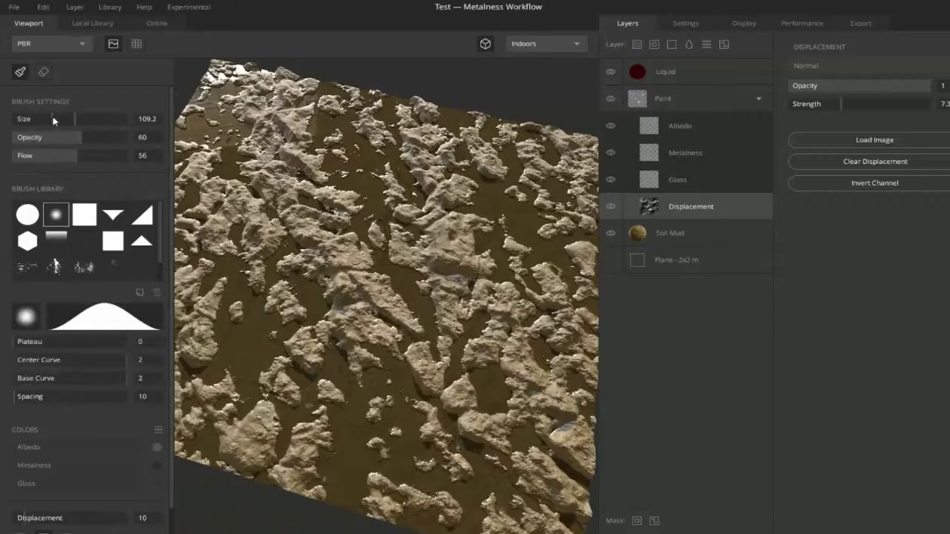
{"action": "middle_click_drag", "start_coordinate": [287, 183], "coordinate": [358, 166]}
- Paint broad displacement strokes across the stones to sink them and widen the puddle
{"action": "left_click_drag", "start_coordinate": [362, 180], "coordinate": [347, 259]}
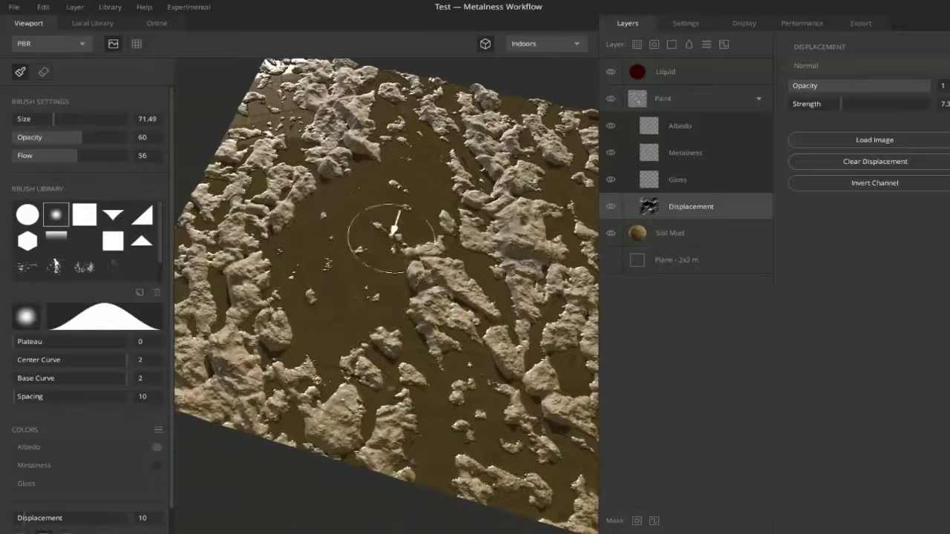
{"action": "mouse_move", "coordinate": [393, 234]}
{"action": "left_mouse_down"}
{"action": "mouse_move", "coordinate": [425, 370]}
{"action": "mouse_move", "coordinate": [470, 408]}
{"action": "left_mouse_up"}
{"action": "middle_click_drag", "start_coordinate": [404, 312], "coordinate": [320, 307]}
{"action": "left_click_drag", "start_coordinate": [320, 307], "coordinate": [356, 340]}
{"action": "middle_click_drag", "start_coordinate": [357, 340], "coordinate": [373, 367]}
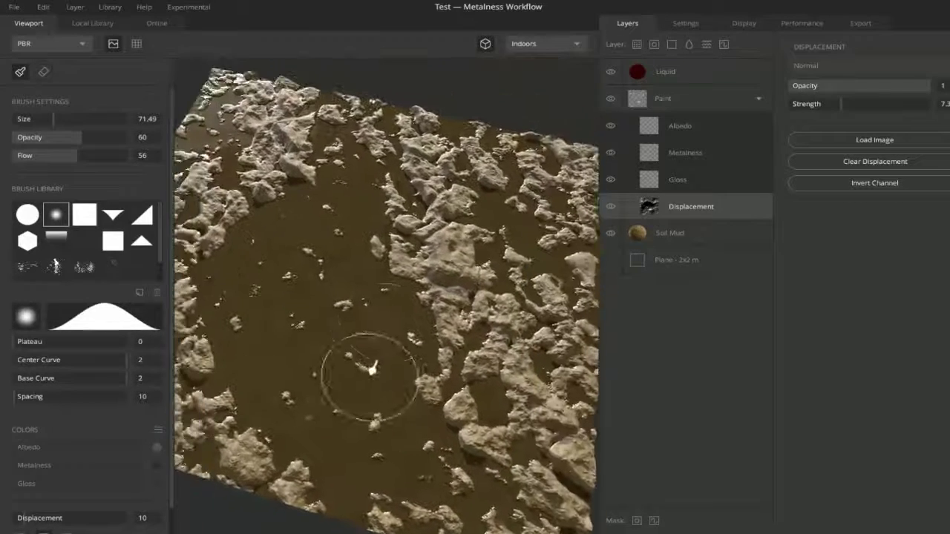
- Undo the misplaced displacement stroke and paint further soft strokes on the Paint layer to extend the puddle between the stones
{"action": "left_click_drag", "start_coordinate": [483, 232], "coordinate": [312, 306]}
{"action": "key", "text": "ctrl+z"}
{"action": "middle_click_drag", "start_coordinate": [322, 291], "coordinate": [353, 287]}
{"action": "mouse_move", "coordinate": [294, 148]}
{"action": "left_mouse_down"}
{"action": "mouse_move", "coordinate": [318, 236]}
{"action": "mouse_move", "coordinate": [314, 159]}
{"action": "mouse_move", "coordinate": [320, 171]}
{"action": "left_mouse_up"}
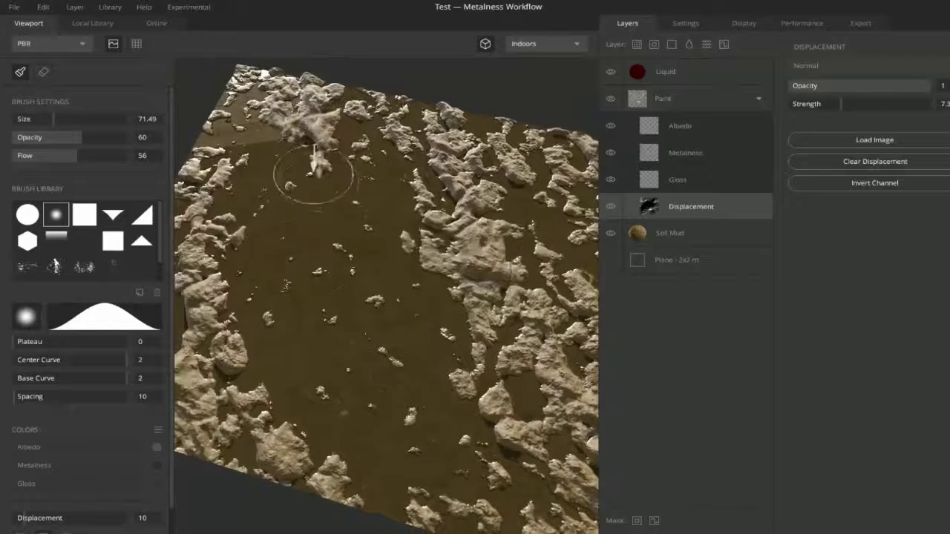
{"action": "middle_click_drag", "start_coordinate": [333, 287], "coordinate": [354, 222]}
{"action": "mouse_move", "coordinate": [315, 252]}
{"action": "left_mouse_down"}
{"action": "mouse_move", "coordinate": [360, 223]}
{"action": "mouse_move", "coordinate": [413, 319]}
{"action": "left_mouse_up"}
- Lower the Liquid layer's surface threshold slightly to shrink the puddles and expose more mud
{"action": "left_click_drag", "start_coordinate": [471, 279], "coordinate": [407, 216], "text": "alt"}
{"action": "left_click", "coordinate": [669, 73]}
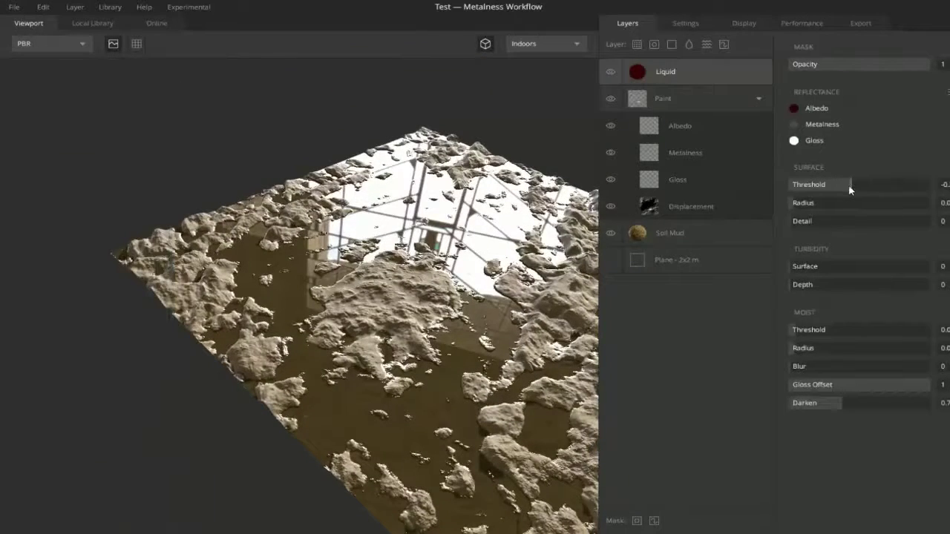
{"action": "left_click_drag", "start_coordinate": [850, 190], "coordinate": [846, 191]}
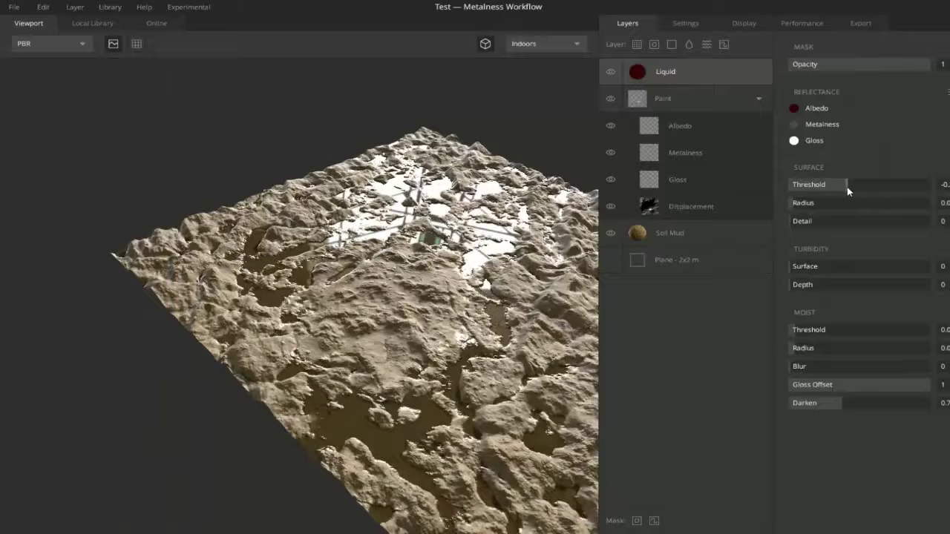
- Set the Soil Mud layer's albedo to a dark muted brown with a hue of 36
{"action": "left_click", "coordinate": [626, 233]}
{"action": "left_click", "coordinate": [794, 149]}
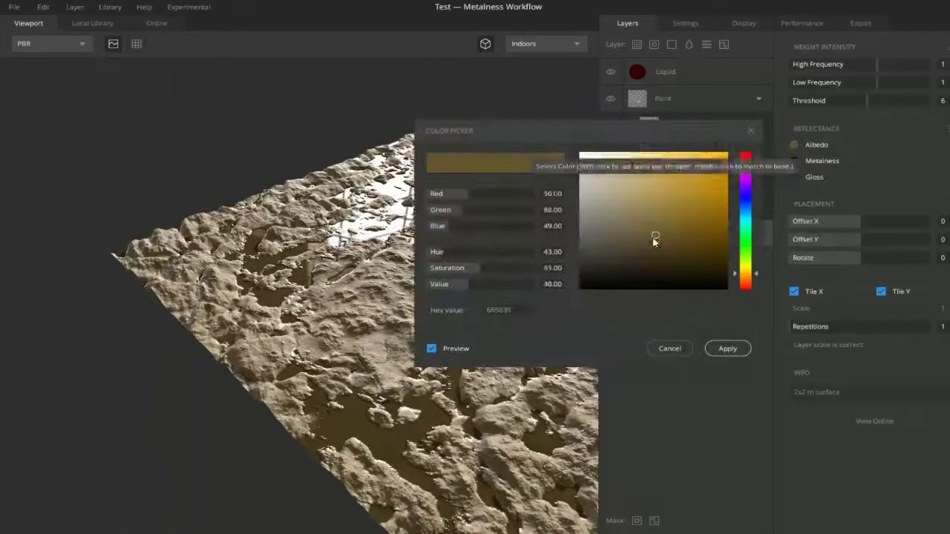
{"action": "left_click_drag", "start_coordinate": [653, 236], "coordinate": [702, 275]}
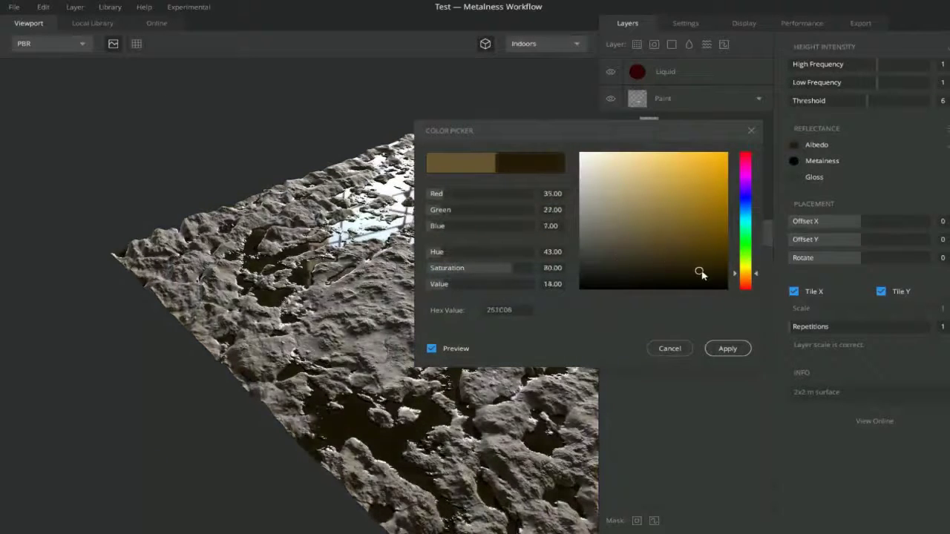
{"action": "left_click", "coordinate": [746, 284]}
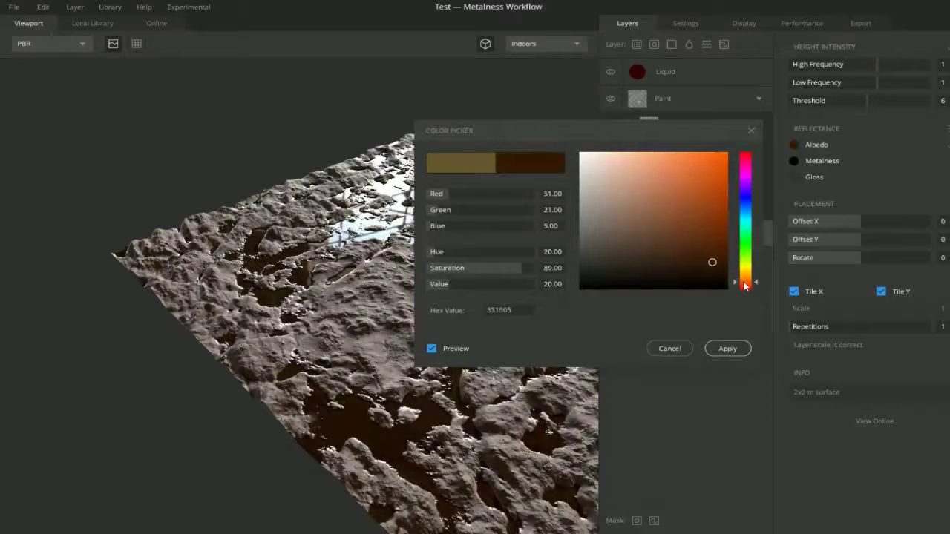
{"action": "left_click_drag", "start_coordinate": [745, 286], "coordinate": [745, 294]}
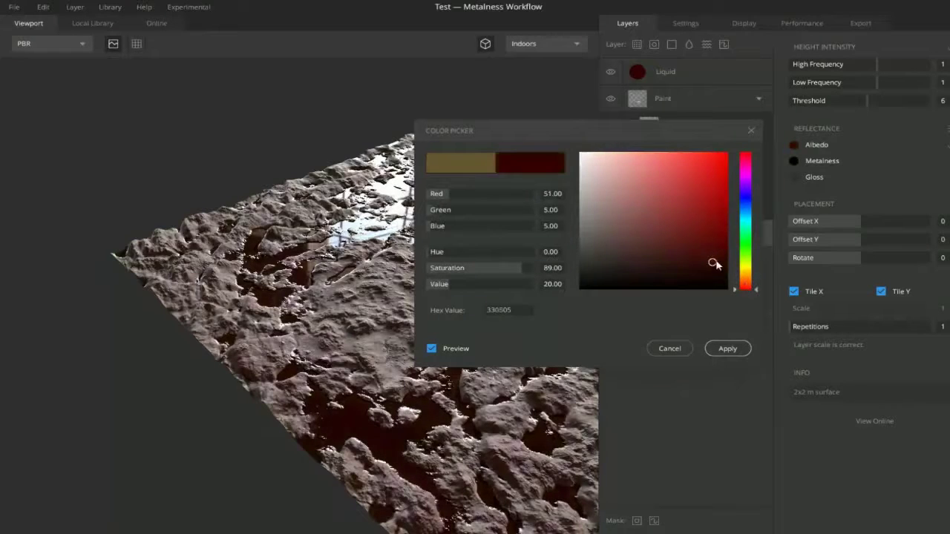
{"action": "mouse_move", "coordinate": [714, 263]}
{"action": "left_mouse_down"}
{"action": "mouse_move", "coordinate": [721, 249]}
{"action": "mouse_move", "coordinate": [612, 270]}
{"action": "mouse_move", "coordinate": [643, 259]}
{"action": "left_mouse_up"}
{"action": "left_click", "coordinate": [747, 278]}
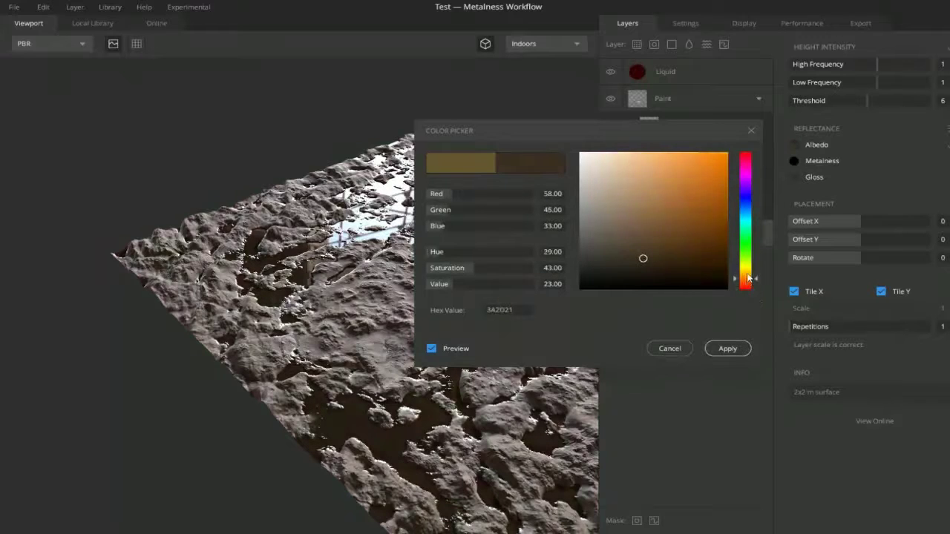
{"action": "left_click_drag", "start_coordinate": [748, 279], "coordinate": [747, 270]}
{"action": "left_click_drag", "start_coordinate": [645, 259], "coordinate": [647, 247]}
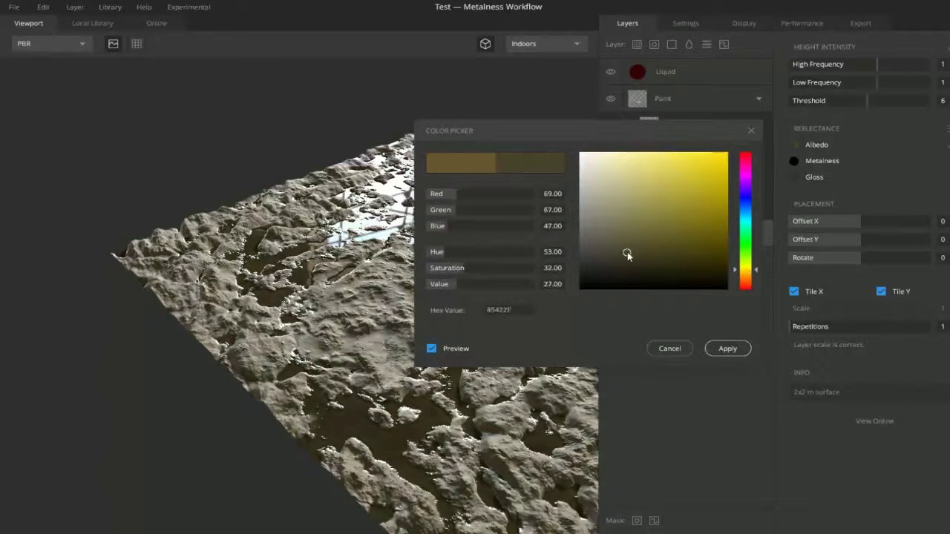
{"action": "left_click_drag", "start_coordinate": [746, 270], "coordinate": [747, 277]}
{"action": "left_click", "coordinate": [644, 250]}
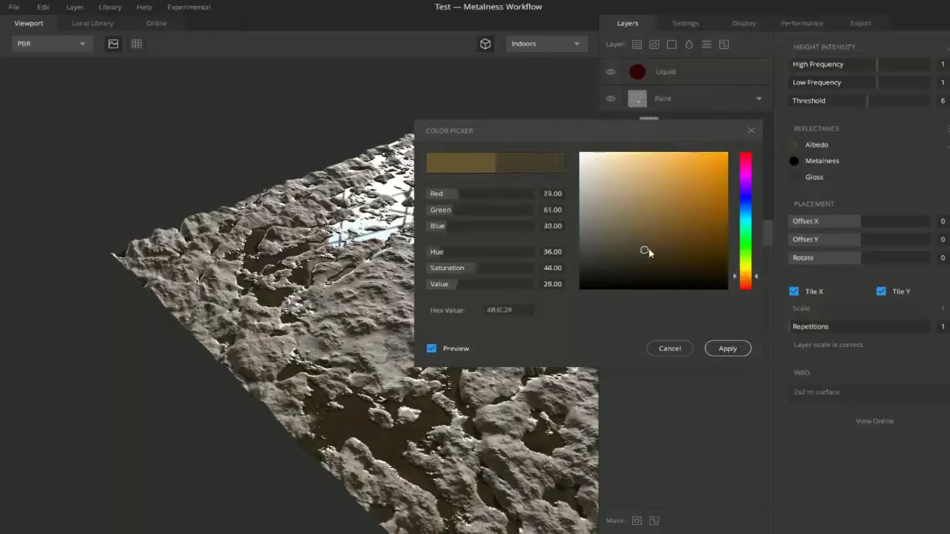
{"action": "left_click", "coordinate": [742, 349]}
- Change the Soil Mud layer's albedo to a darker, less saturated brown and apply it
{"action": "mouse_move", "coordinate": [519, 371]}
{"action": "left_mouse_down"}
{"action": "mouse_move", "coordinate": [403, 456]}
{"action": "mouse_move", "coordinate": [308, 307]}
{"action": "mouse_move", "coordinate": [359, 265]}
{"action": "left_mouse_up"}
{"action": "scroll", "coordinate": [359, 266], "scroll_direction": "up", "scroll_amount": 4}
{"action": "left_click_drag", "start_coordinate": [287, 287], "coordinate": [238, 278]}
{"action": "left_click_drag", "start_coordinate": [350, 277], "coordinate": [313, 255]}
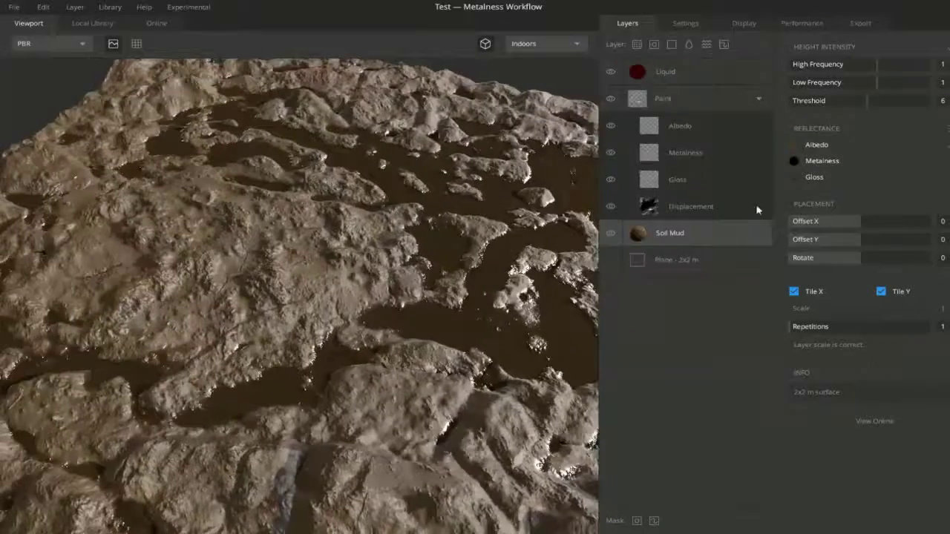
{"action": "left_click", "coordinate": [794, 161]}
{"action": "left_click_drag", "start_coordinate": [653, 250], "coordinate": [712, 212]}
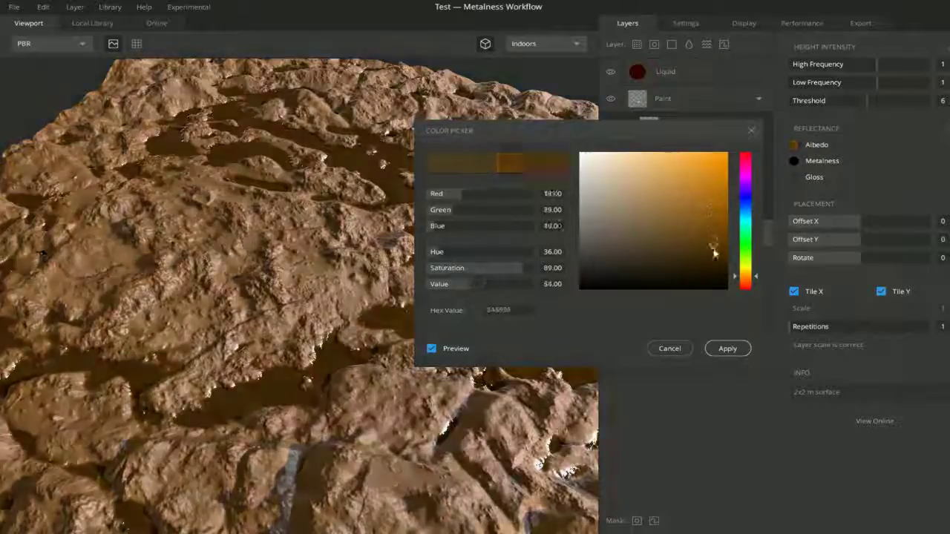
{"action": "mouse_move", "coordinate": [714, 253]}
{"action": "left_mouse_down"}
{"action": "mouse_move", "coordinate": [591, 259]}
{"action": "mouse_move", "coordinate": [596, 270]}
{"action": "mouse_move", "coordinate": [616, 252]}
{"action": "mouse_move", "coordinate": [638, 260]}
{"action": "left_mouse_up"}
{"action": "mouse_move", "coordinate": [746, 269]}
{"action": "left_mouse_down"}
{"action": "mouse_move", "coordinate": [748, 261]}
{"action": "mouse_move", "coordinate": [748, 272]}
{"action": "left_mouse_up"}
{"action": "left_click_drag", "start_coordinate": [639, 257], "coordinate": [643, 266]}
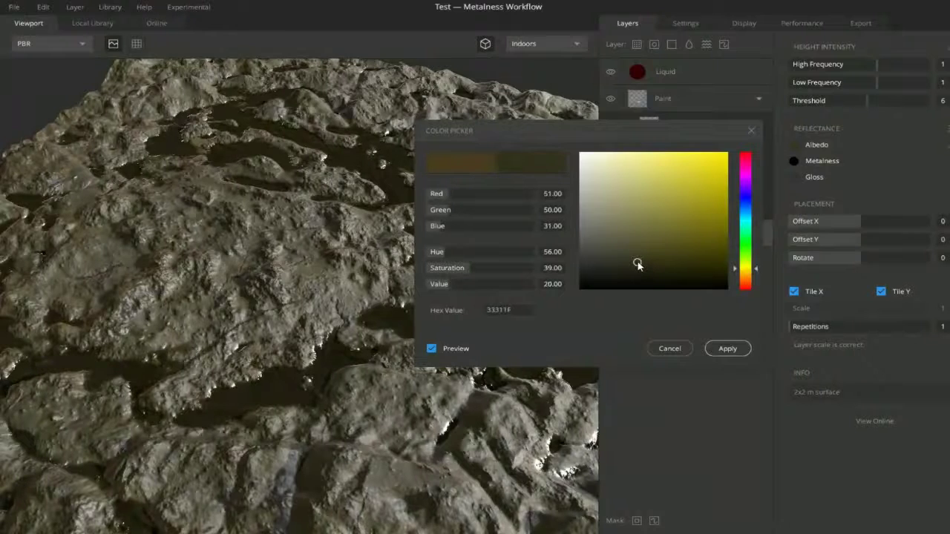
{"action": "left_click_drag", "start_coordinate": [742, 272], "coordinate": [740, 282]}
{"action": "left_click", "coordinate": [726, 351]}
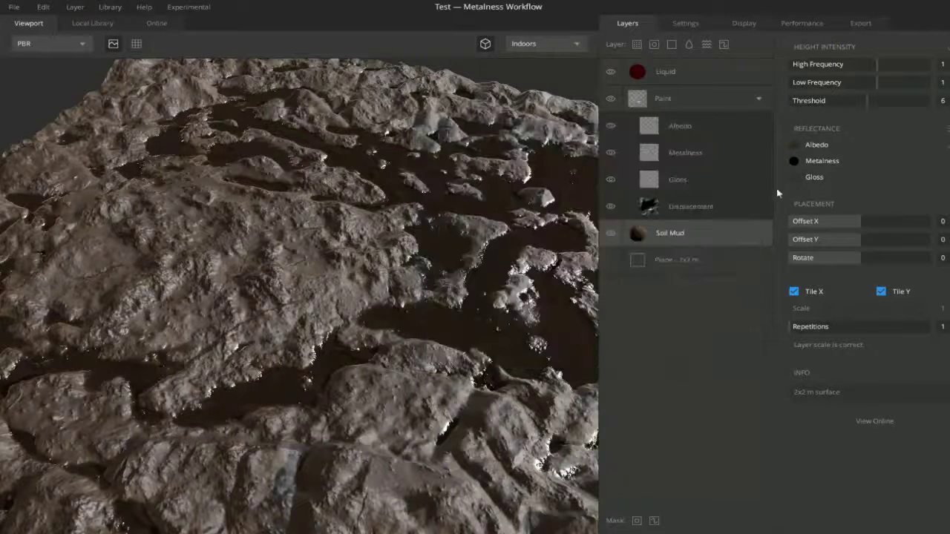
- Set the Soil Mud layer's gloss to near-black, 080808, and check the mud surface up close
{"action": "left_click", "coordinate": [796, 178]}
{"action": "left_click_drag", "start_coordinate": [582, 263], "coordinate": [581, 286]}
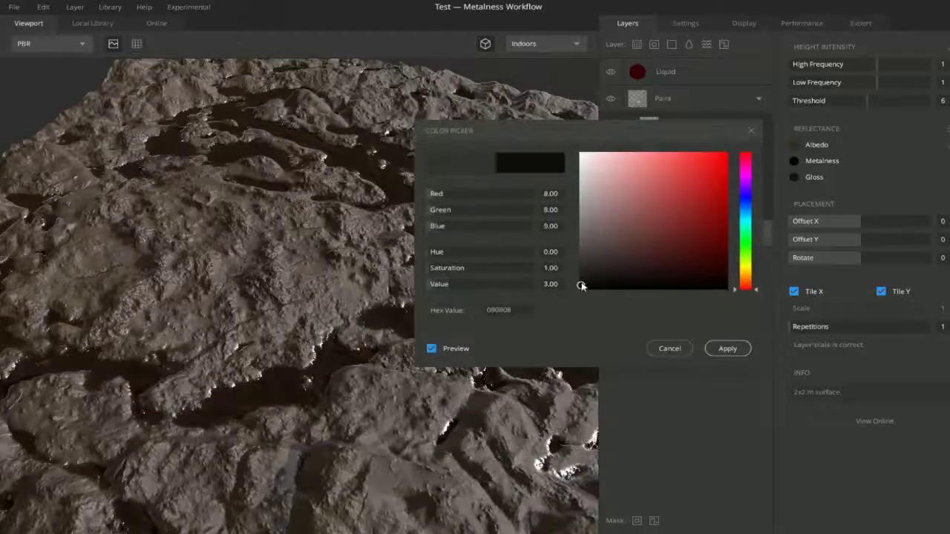
{"action": "left_click", "coordinate": [715, 347]}
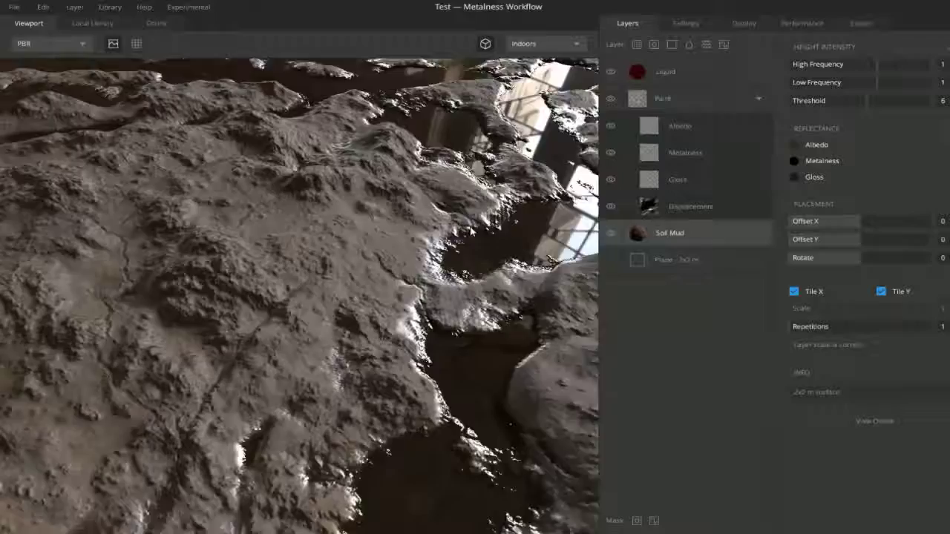
{"action": "left_click_drag", "start_coordinate": [472, 232], "coordinate": [443, 231], "text": "alt"}
{"action": "middle_click_drag", "start_coordinate": [442, 238], "coordinate": [364, 170], "text": "alt"}
{"action": "mouse_move", "coordinate": [248, 244]}
{"action": "right_mouse_down", "text": "shift"}
{"action": "mouse_move", "coordinate": [914, 368]}
{"action": "mouse_move", "coordinate": [471, 338]}
{"action": "mouse_move", "coordinate": [341, 278]}
{"action": "right_mouse_up", "text": "shift"}
{"action": "left_click_drag", "start_coordinate": [338, 242], "coordinate": [284, 282], "text": "alt"}
{"action": "scroll", "coordinate": [285, 281], "scroll_direction": "down", "scroll_amount": 5}
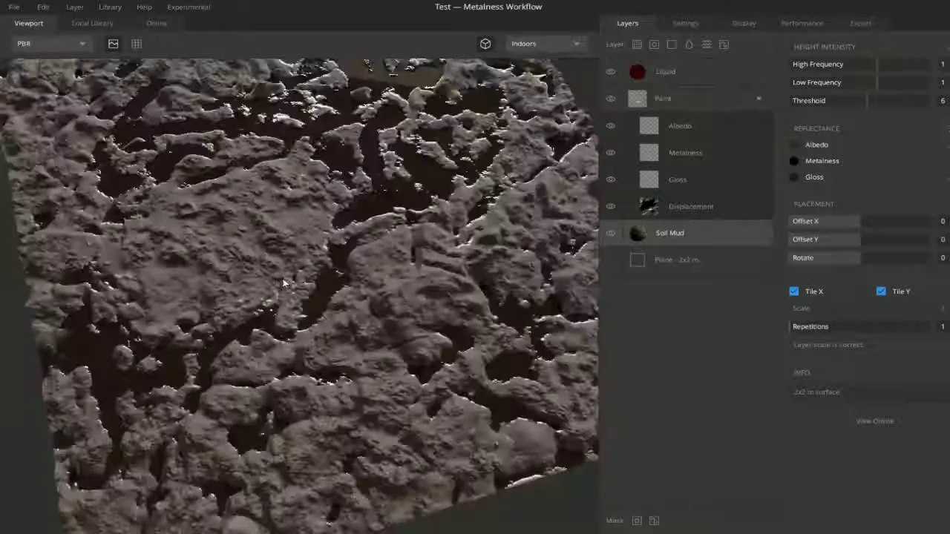
{"action": "left_click_drag", "start_coordinate": [420, 274], "coordinate": [312, 184], "text": "alt"}
- Clear the Soil category filter in the local library and add the Lava Field Gravel 2X2 M surface above Soil Mud
{"action": "left_click", "coordinate": [91, 25]}
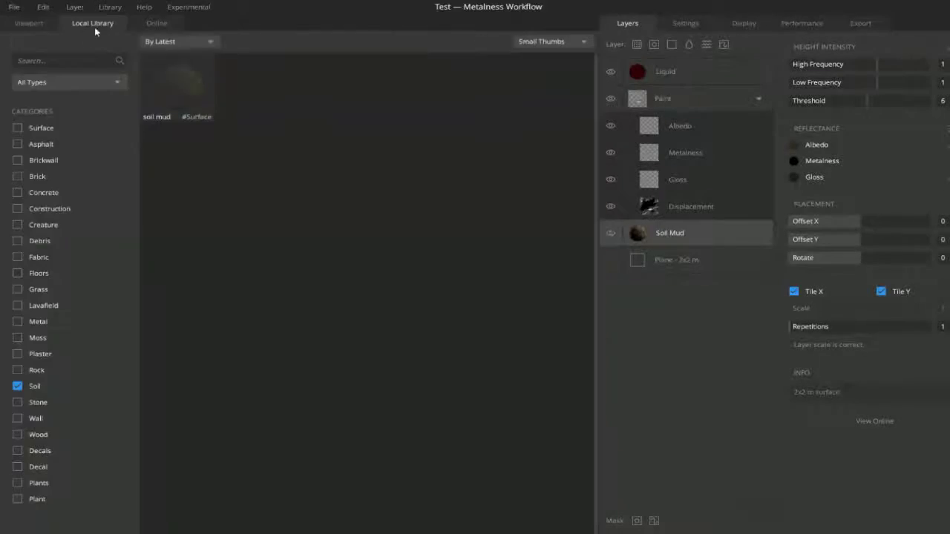
{"action": "left_click", "coordinate": [22, 394]}
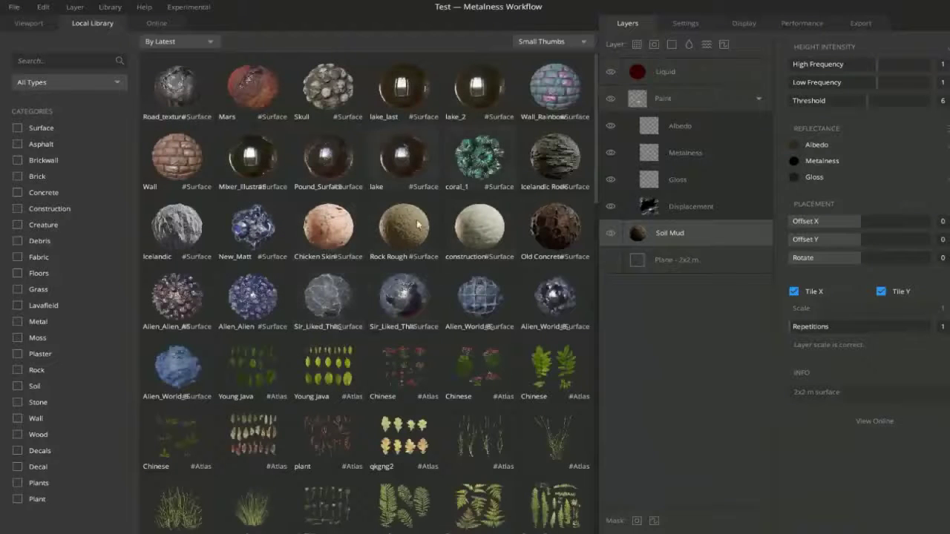
{"action": "scroll", "coordinate": [444, 298], "scroll_direction": "down", "scroll_amount": 3}
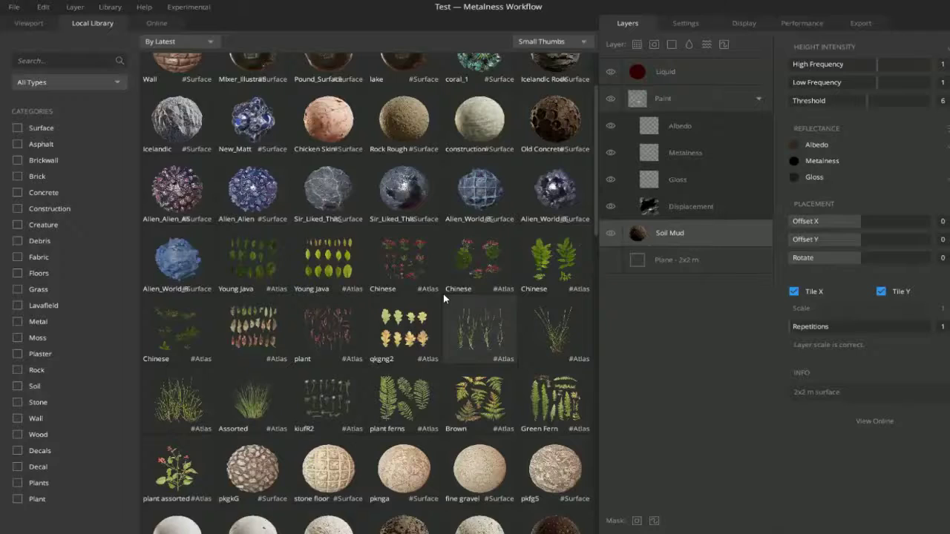
{"action": "scroll", "coordinate": [444, 299], "scroll_direction": "down", "scroll_amount": 4}
{"action": "scroll", "coordinate": [438, 353], "scroll_direction": "down", "scroll_amount": 4}
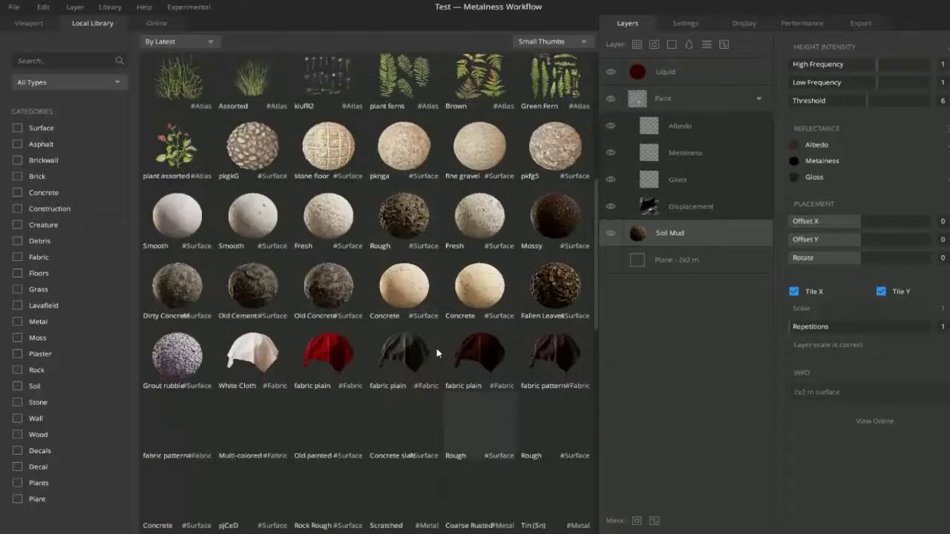
{"action": "scroll", "coordinate": [438, 353], "scroll_direction": "down", "scroll_amount": 5}
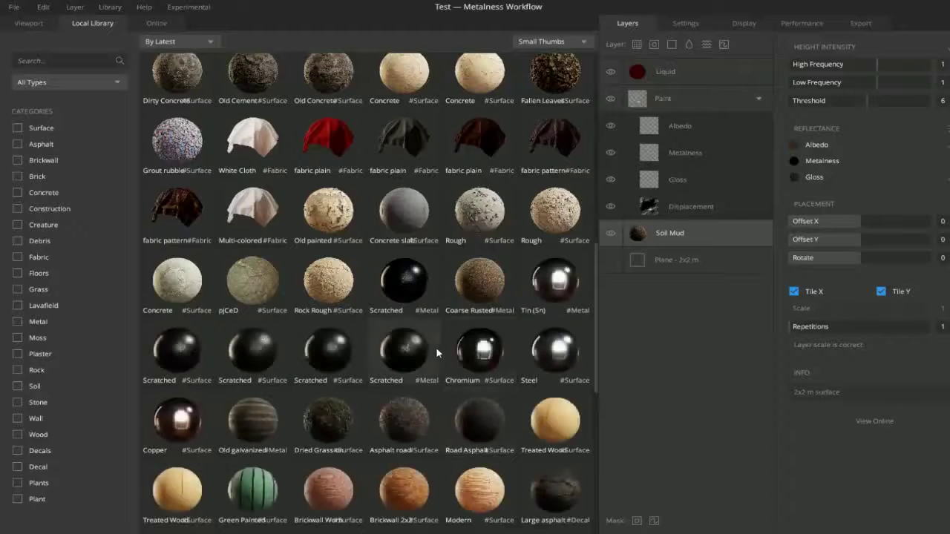
{"action": "scroll", "coordinate": [436, 353], "scroll_direction": "down", "scroll_amount": 4}
{"action": "scroll", "coordinate": [436, 353], "scroll_direction": "down", "scroll_amount": 4}
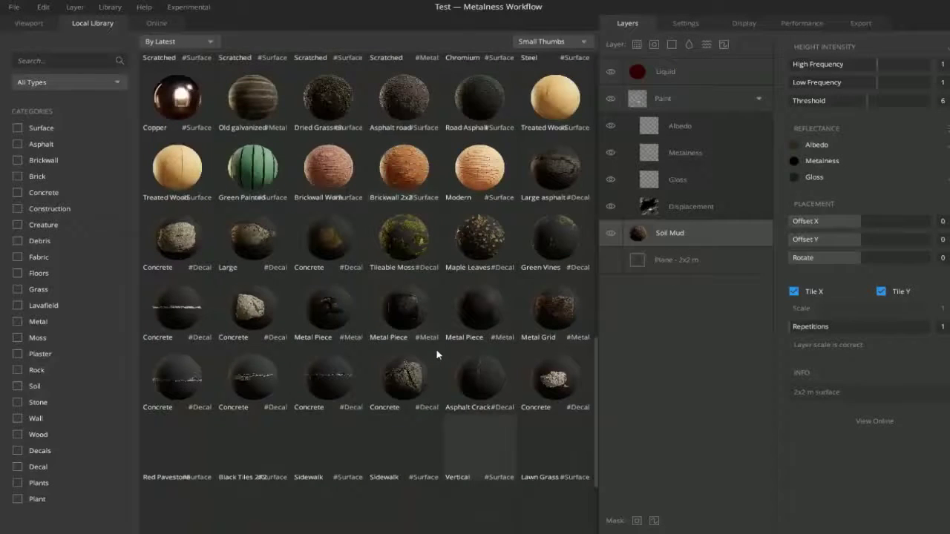
{"action": "scroll", "coordinate": [437, 355], "scroll_direction": "down", "scroll_amount": 4}
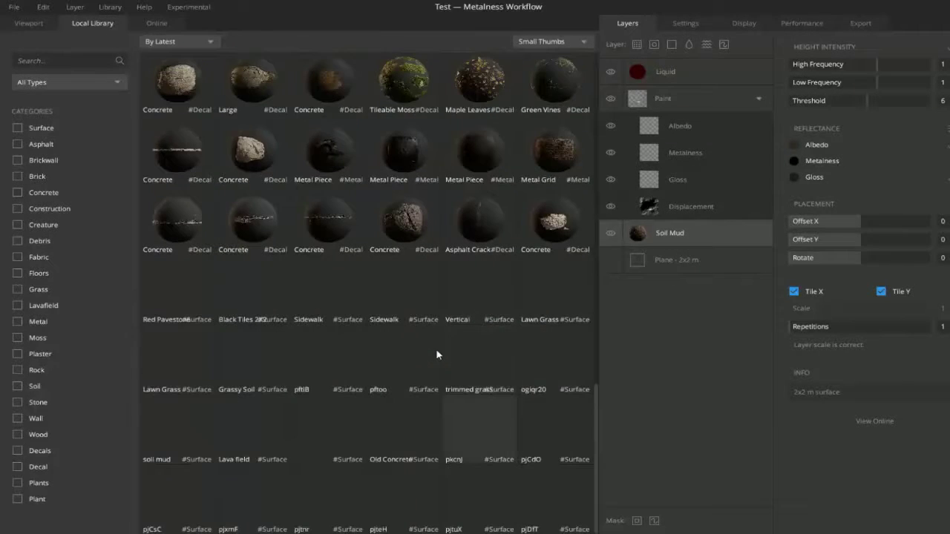
{"action": "scroll", "coordinate": [436, 355], "scroll_direction": "up", "scroll_amount": 6}
{"action": "scroll", "coordinate": [436, 356], "scroll_direction": "down", "scroll_amount": 6}
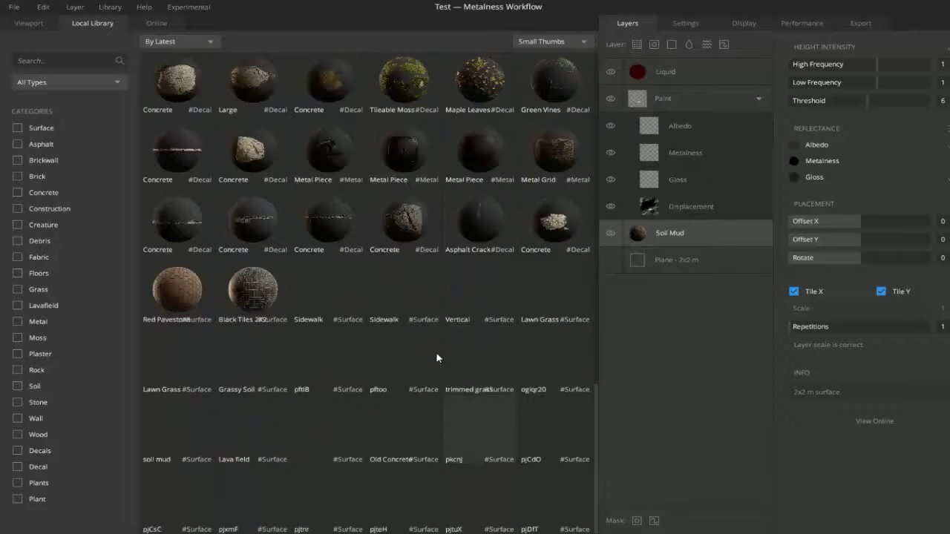
{"action": "scroll", "coordinate": [437, 358], "scroll_direction": "up", "scroll_amount": 8}
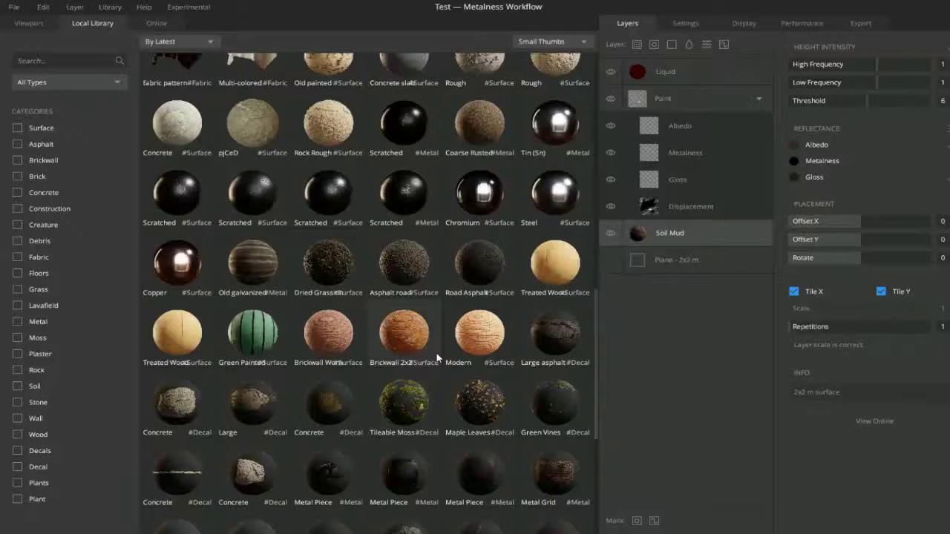
{"action": "scroll", "coordinate": [436, 358], "scroll_direction": "down", "scroll_amount": 4}
{"action": "scroll", "coordinate": [437, 358], "scroll_direction": "down", "scroll_amount": 4}
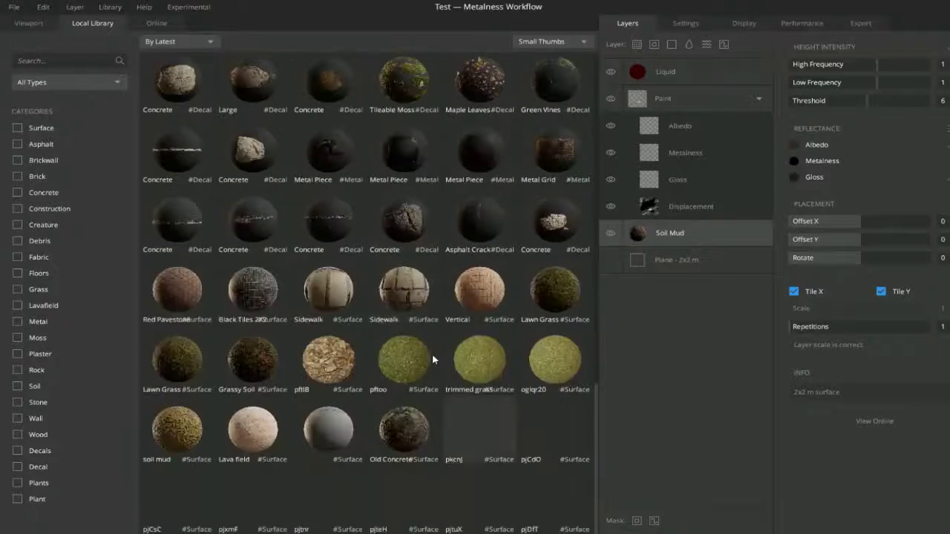
{"action": "double_click", "coordinate": [269, 434]}
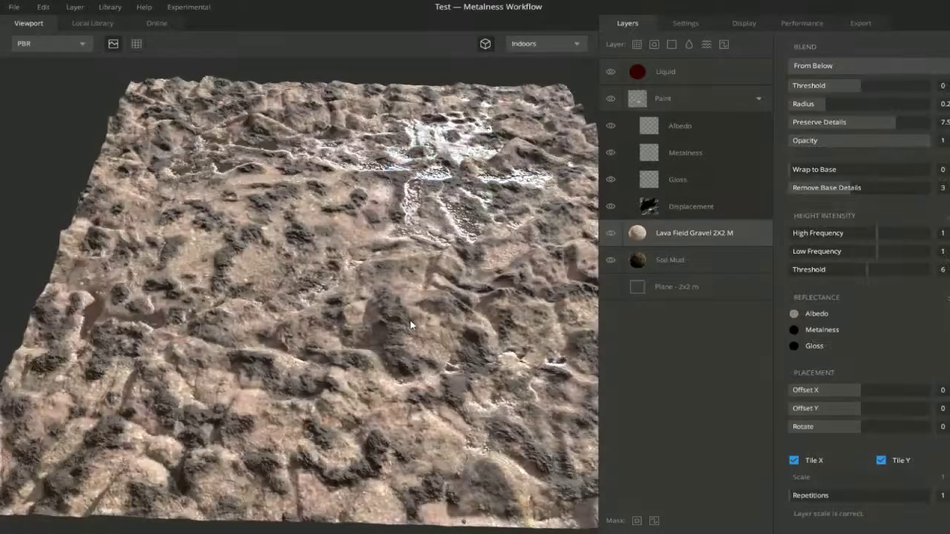
- Try From Above blending on the Lava Field Gravel layer, then restore From Below and set its blend threshold slightly below 0
{"action": "left_click", "coordinate": [852, 68]}
{"action": "left_click", "coordinate": [849, 83]}
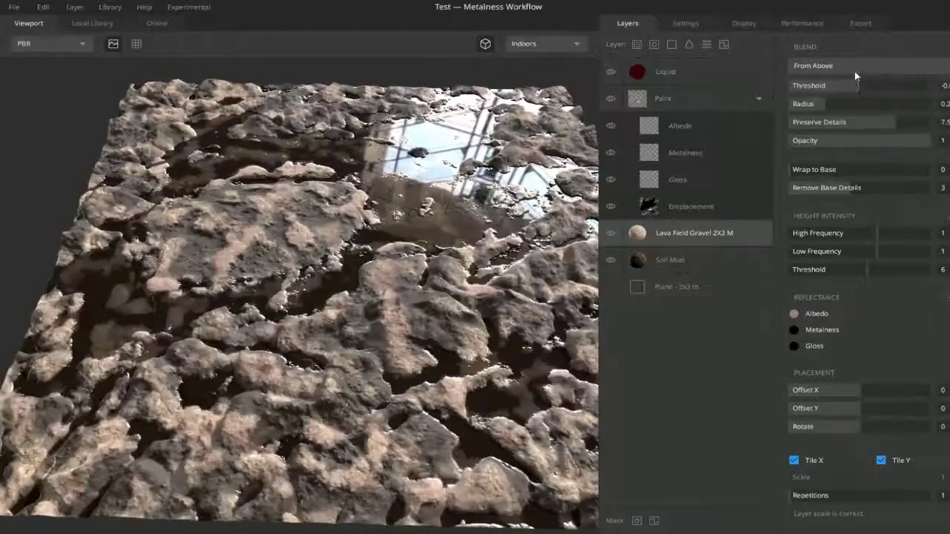
{"action": "left_click", "coordinate": [855, 68]}
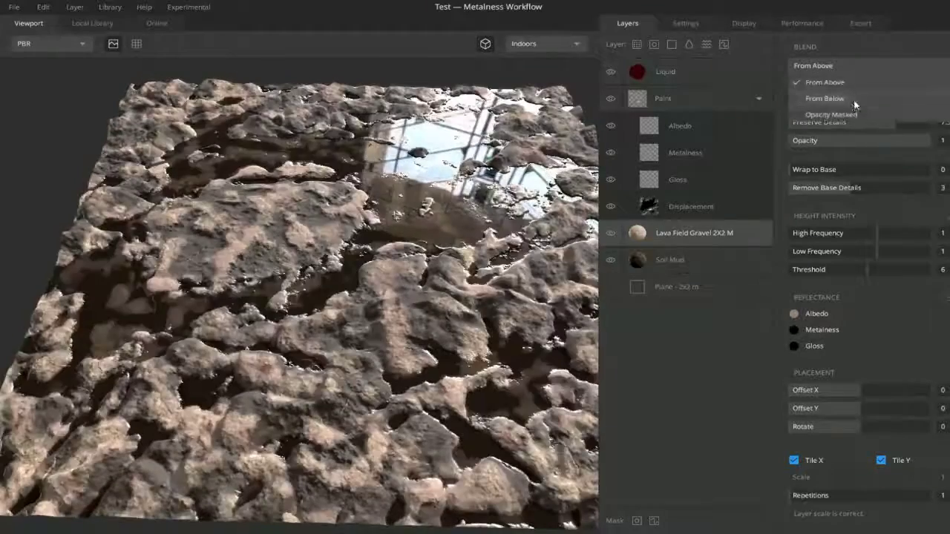
{"action": "left_click", "coordinate": [854, 98]}
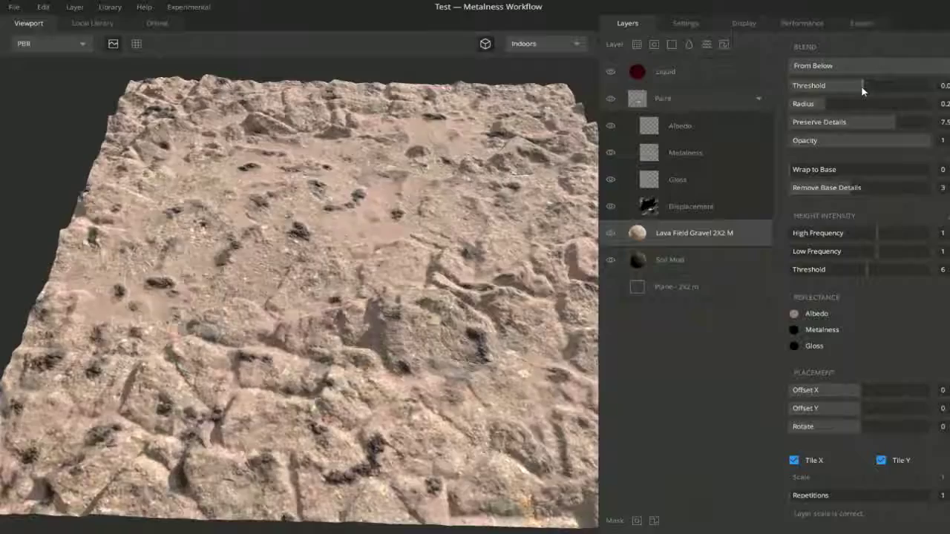
{"action": "left_click_drag", "start_coordinate": [863, 91], "coordinate": [859, 91]}
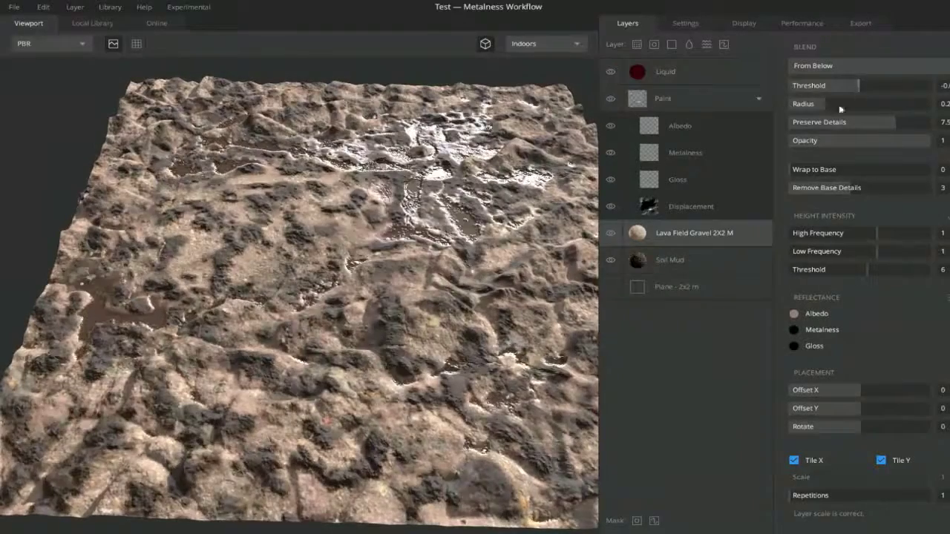
- Set the Lava Field Gravel layer's albedo to a dark brown, 2D231A, matching the wet mud around the puddles, and apply it
{"action": "left_click_drag", "start_coordinate": [519, 174], "coordinate": [440, 460], "text": "alt"}
{"action": "middle_click_drag", "start_coordinate": [352, 252], "coordinate": [430, 375], "text": "alt"}
{"action": "scroll", "coordinate": [436, 373], "scroll_direction": "up", "scroll_amount": 5}
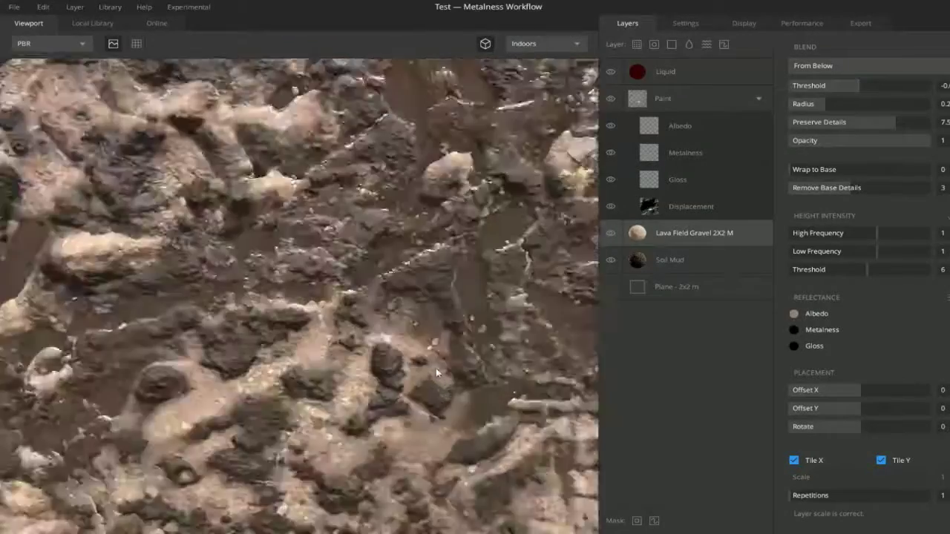
{"action": "left_click_drag", "start_coordinate": [437, 372], "coordinate": [579, 249], "text": "alt"}
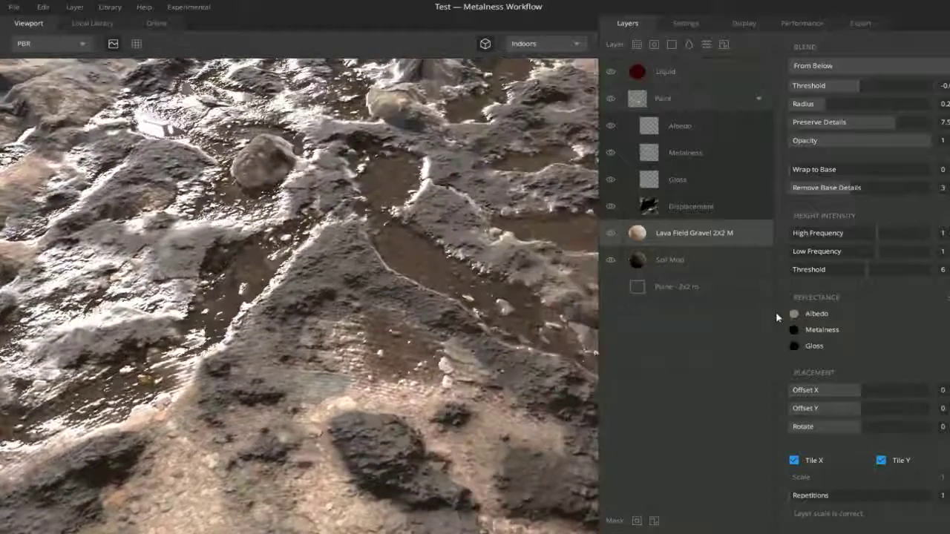
{"action": "left_click", "coordinate": [794, 313]}
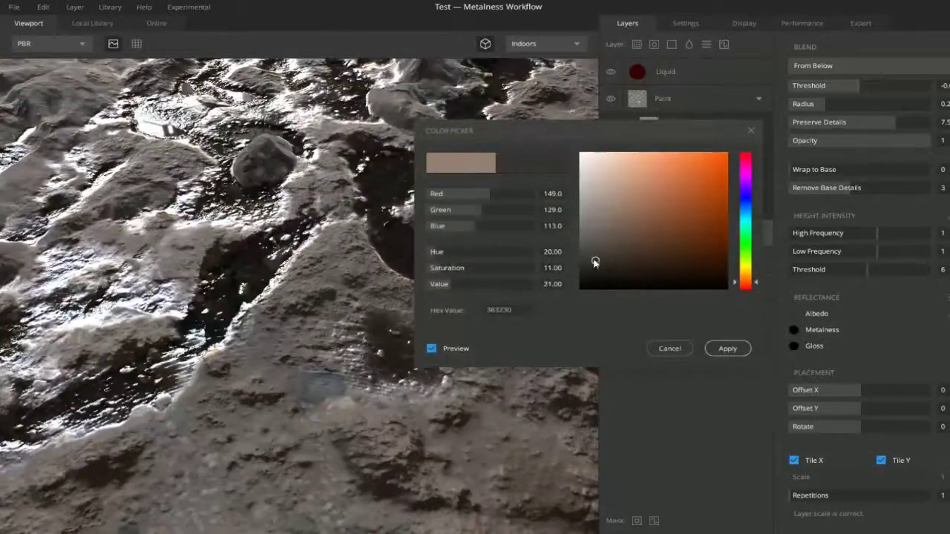
{"action": "mouse_move", "coordinate": [594, 262]}
{"action": "left_mouse_down"}
{"action": "mouse_move", "coordinate": [596, 234]}
{"action": "mouse_move", "coordinate": [620, 234]}
{"action": "mouse_move", "coordinate": [603, 278]}
{"action": "mouse_move", "coordinate": [586, 262]}
{"action": "left_mouse_up"}
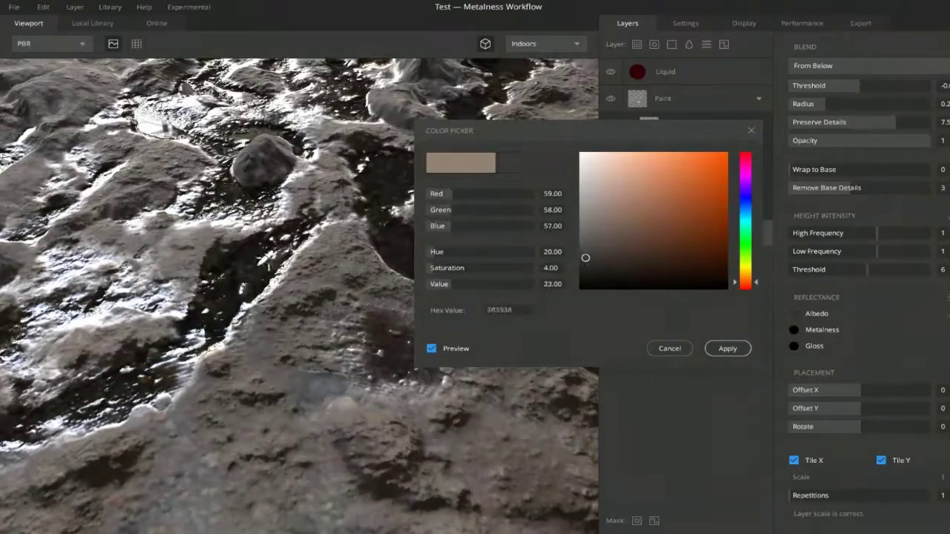
{"action": "left_click", "coordinate": [385, 234]}
{"action": "left_click", "coordinate": [374, 242]}
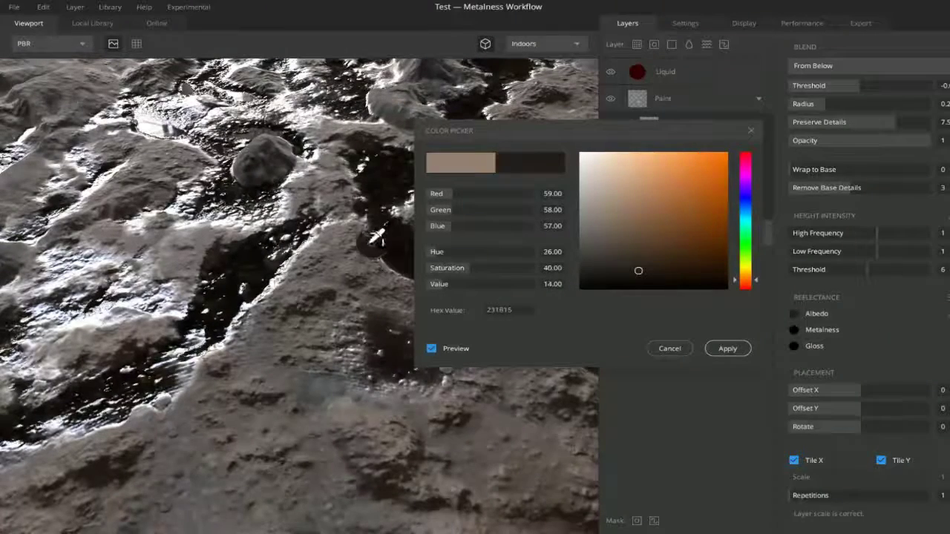
{"action": "left_click", "coordinate": [359, 253]}
{"action": "left_click", "coordinate": [381, 212]}
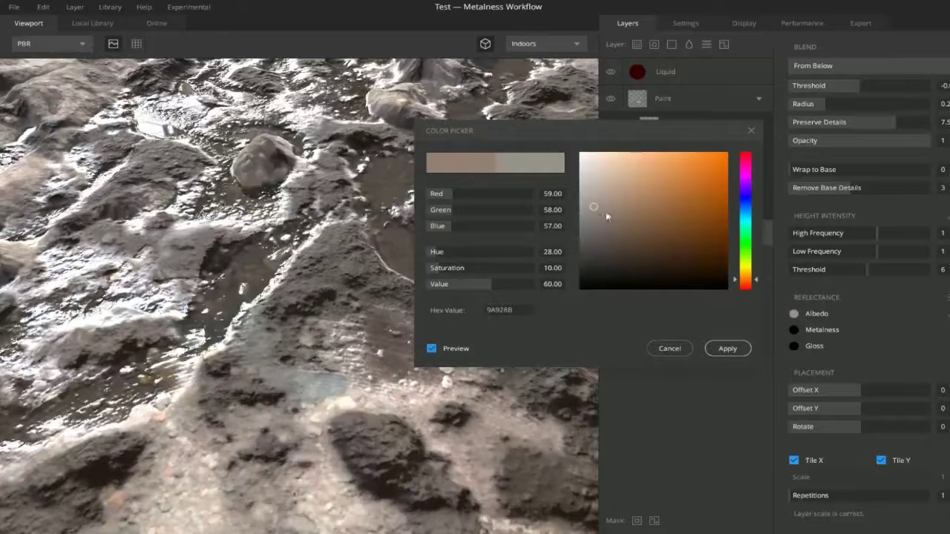
{"action": "mouse_move", "coordinate": [607, 210]}
{"action": "left_mouse_down"}
{"action": "mouse_move", "coordinate": [614, 262]}
{"action": "mouse_move", "coordinate": [592, 272]}
{"action": "left_mouse_up"}
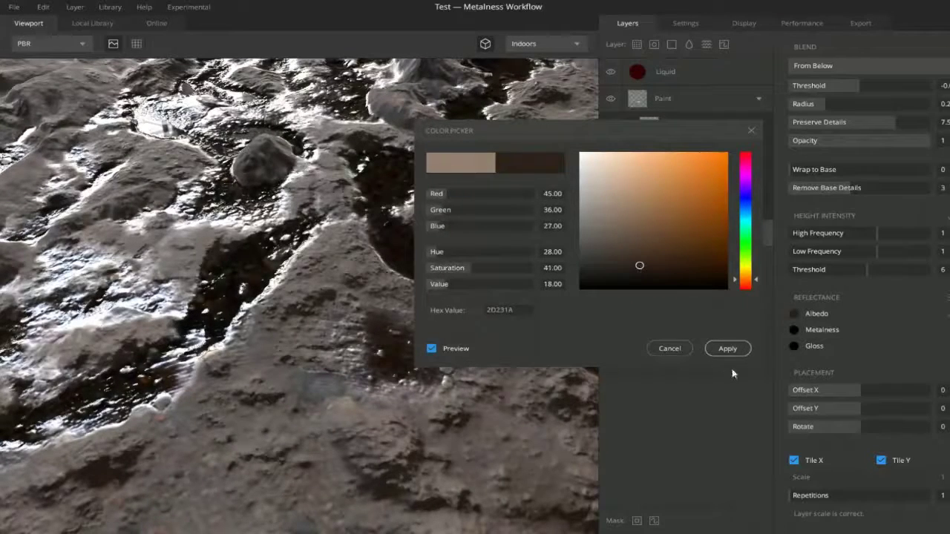
{"action": "left_click", "coordinate": [727, 348]}
- Try a light grey gloss of about 180 on the Lava Field Gravel layer and inspect the surface
{"action": "left_click", "coordinate": [794, 346]}
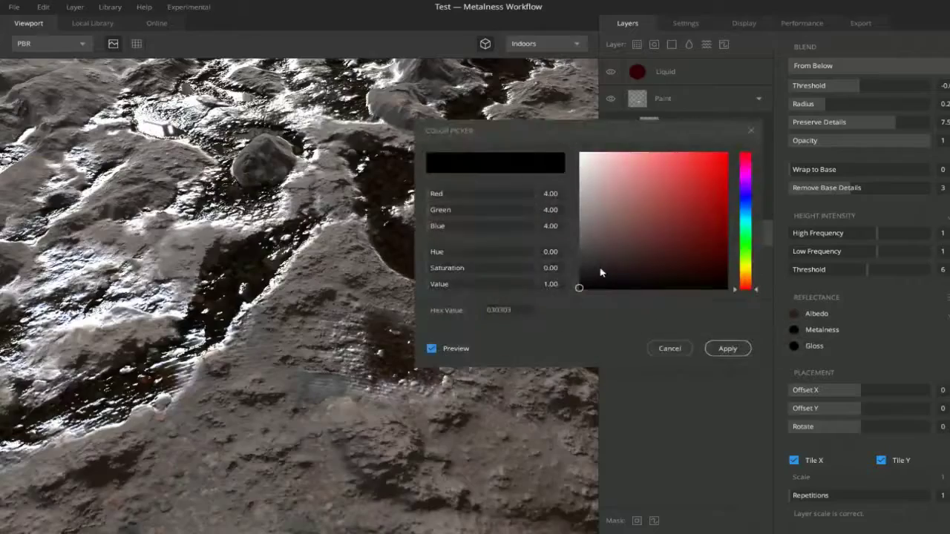
{"action": "mouse_move", "coordinate": [600, 272]}
{"action": "left_mouse_down"}
{"action": "mouse_move", "coordinate": [572, 233]}
{"action": "mouse_move", "coordinate": [567, 193]}
{"action": "mouse_move", "coordinate": [576, 190]}
{"action": "left_mouse_up"}
{"action": "left_click", "coordinate": [727, 348]}
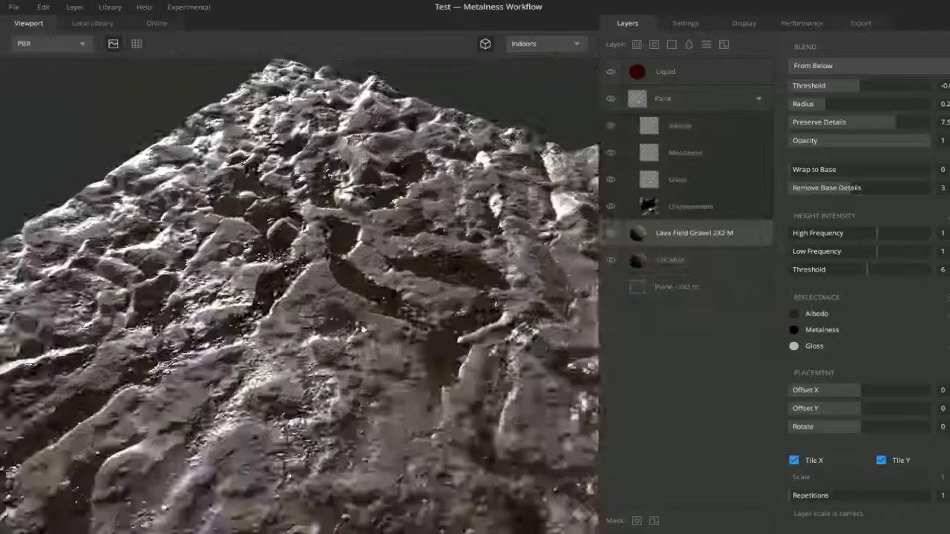
{"action": "left_click_drag", "start_coordinate": [362, 326], "coordinate": [249, 316], "text": "alt"}
- Set the Lava Field Gravel layer's gloss to pure black, 000000, and apply it
{"action": "left_click", "coordinate": [795, 346]}
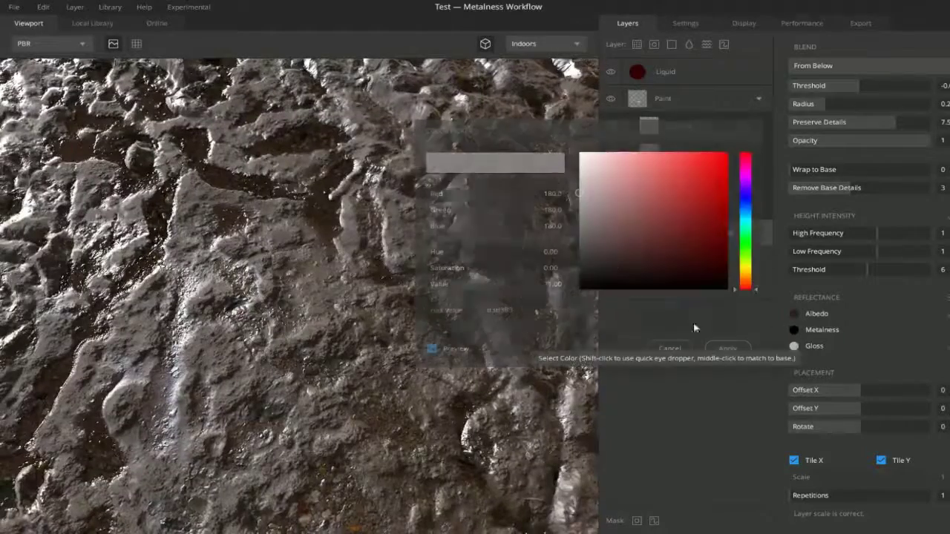
{"action": "left_click_drag", "start_coordinate": [582, 208], "coordinate": [579, 328]}
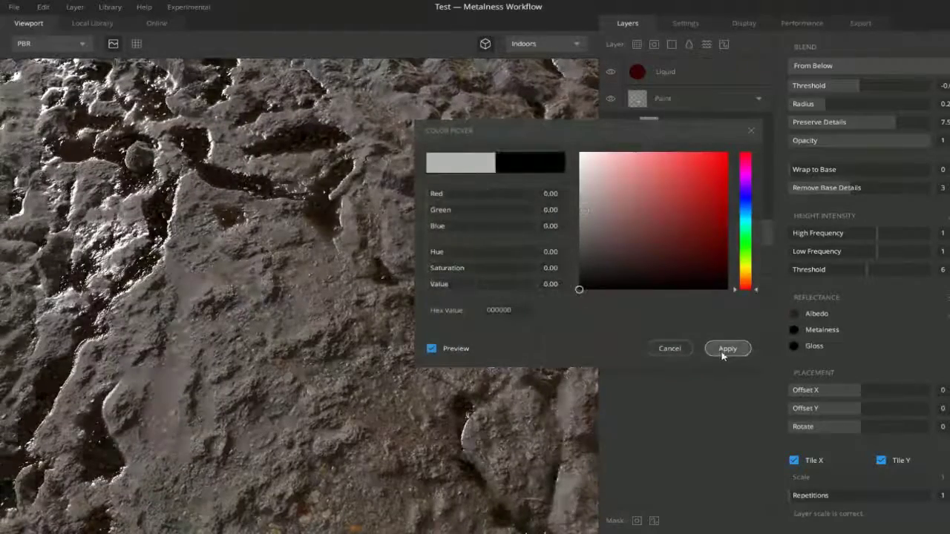
{"action": "left_click", "coordinate": [720, 349]}
- Raise the Lava Field Gravel layer's metalness to a light grey and set its repetitions to 3
{"action": "left_click", "coordinate": [794, 329]}
{"action": "left_click", "coordinate": [709, 158]}
{"action": "mouse_move", "coordinate": [717, 155]}
{"action": "left_mouse_down"}
{"action": "mouse_move", "coordinate": [686, 179]}
{"action": "mouse_move", "coordinate": [735, 165]}
{"action": "mouse_move", "coordinate": [738, 198]}
{"action": "mouse_move", "coordinate": [747, 169]}
{"action": "mouse_move", "coordinate": [747, 296]}
{"action": "mouse_move", "coordinate": [723, 159]}
{"action": "mouse_move", "coordinate": [683, 153]}
{"action": "mouse_move", "coordinate": [674, 173]}
{"action": "mouse_move", "coordinate": [701, 175]}
{"action": "mouse_move", "coordinate": [717, 196]}
{"action": "left_mouse_up"}
{"action": "left_click", "coordinate": [729, 348]}
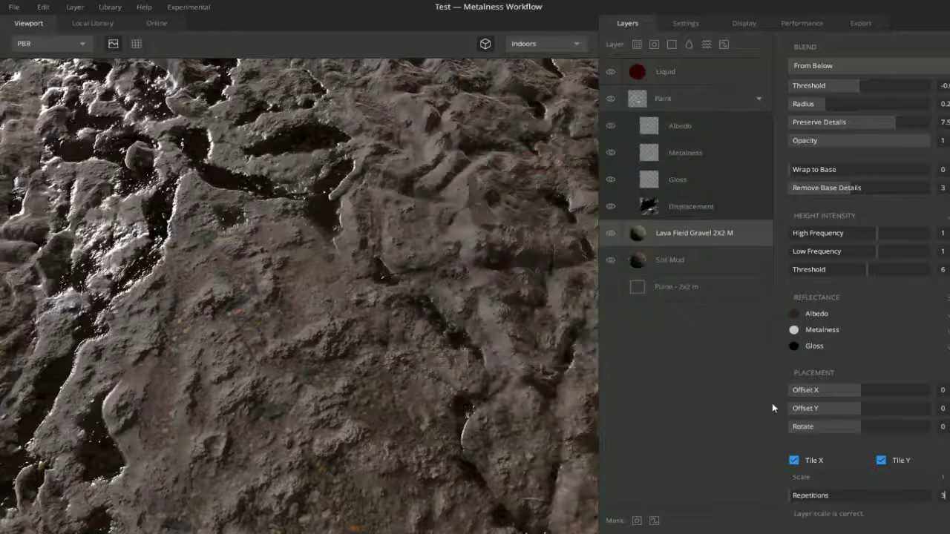
{"action": "key", "text": "Return"}
{"action": "left_click_drag", "start_coordinate": [443, 409], "coordinate": [403, 363]}
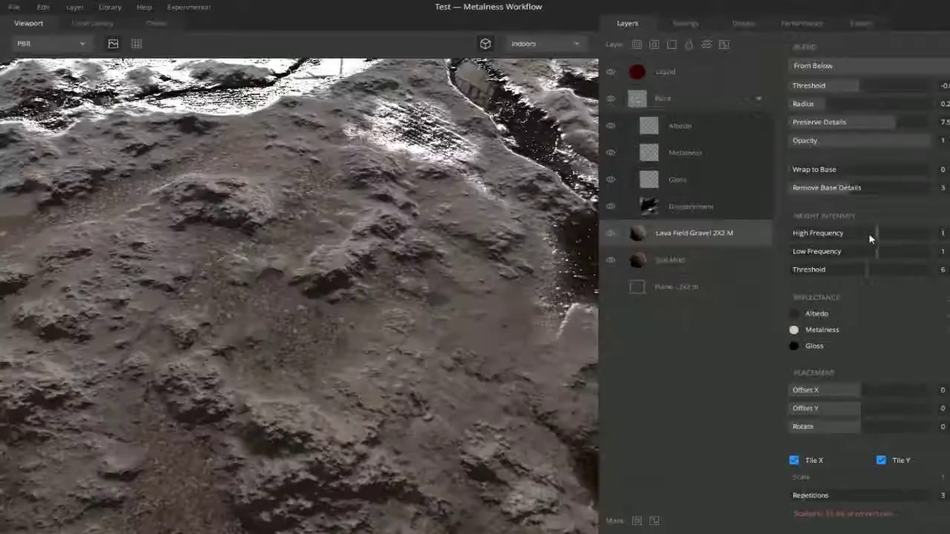
- Set the gravel layer's height intensity to High Frequency about -1, Low Frequency 4 and Threshold 8, and inspect the relief
{"action": "left_click_drag", "start_coordinate": [870, 238], "coordinate": [768, 244]}
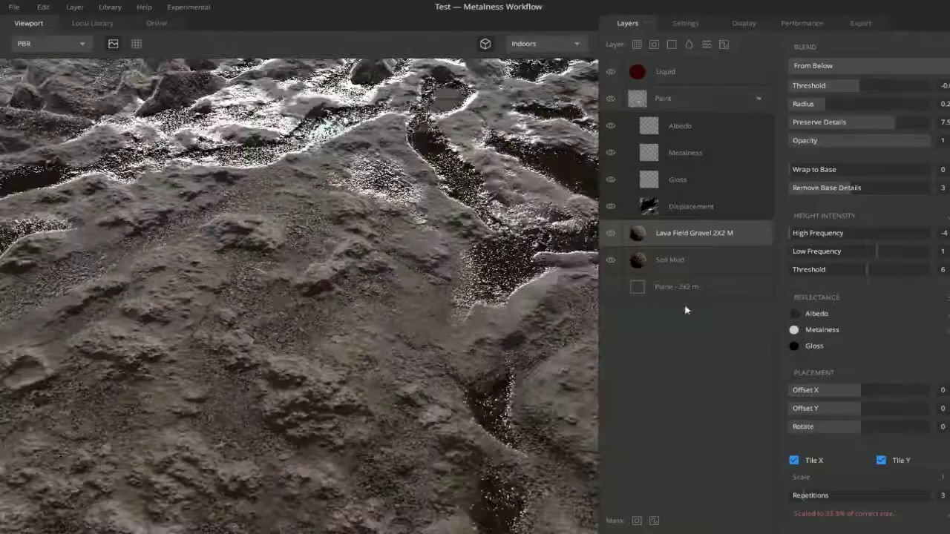
{"action": "left_click", "coordinate": [843, 234]}
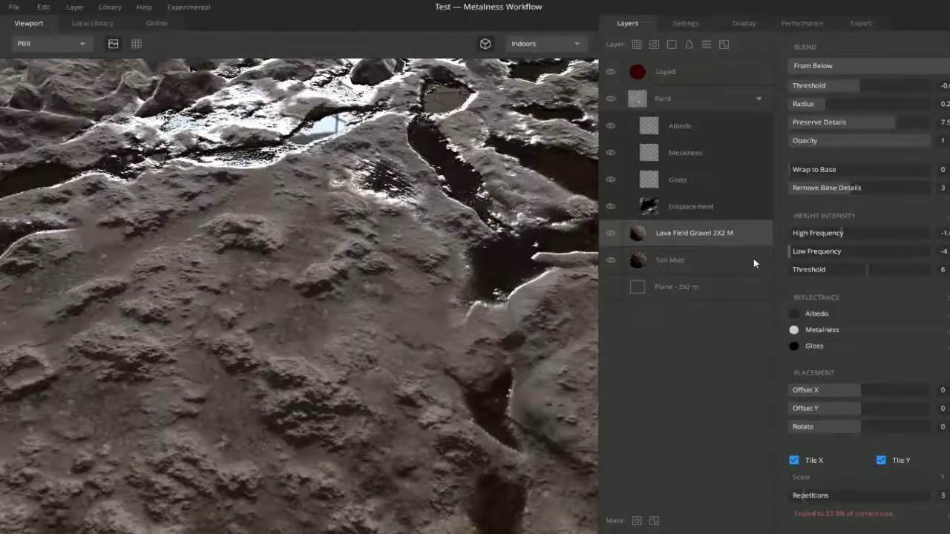
{"action": "left_click", "coordinate": [929, 251]}
{"action": "left_click_drag", "start_coordinate": [857, 269], "coordinate": [745, 271]}
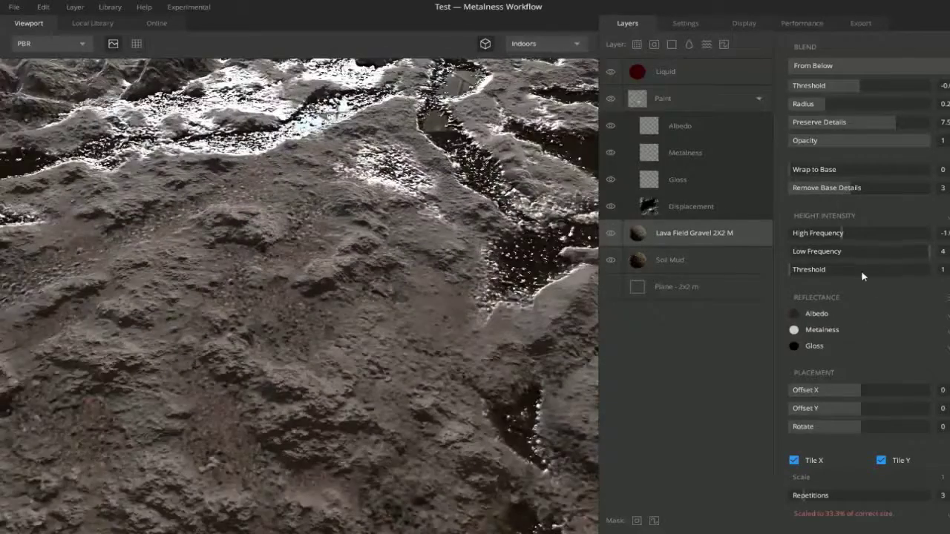
{"action": "left_click_drag", "start_coordinate": [861, 270], "coordinate": [893, 275]}
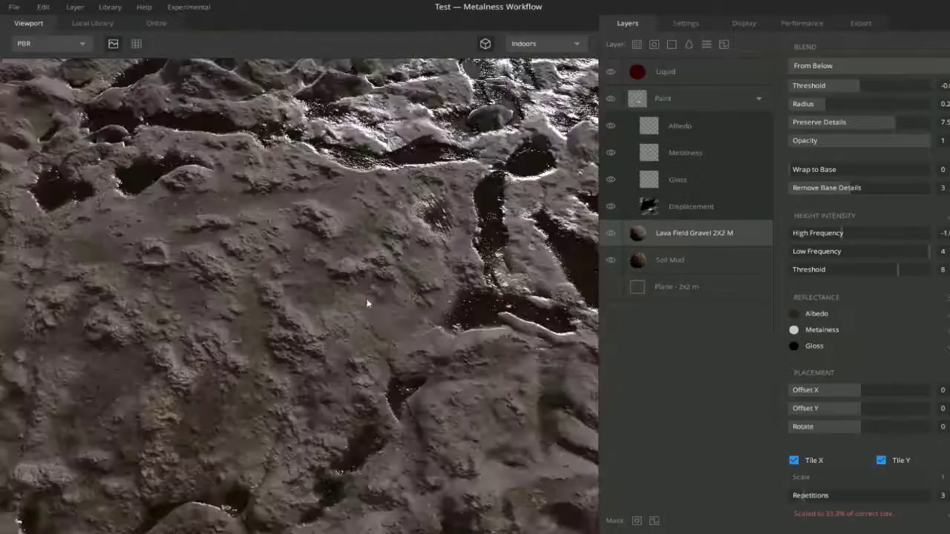
{"action": "left_click_drag", "start_coordinate": [366, 303], "coordinate": [421, 173]}
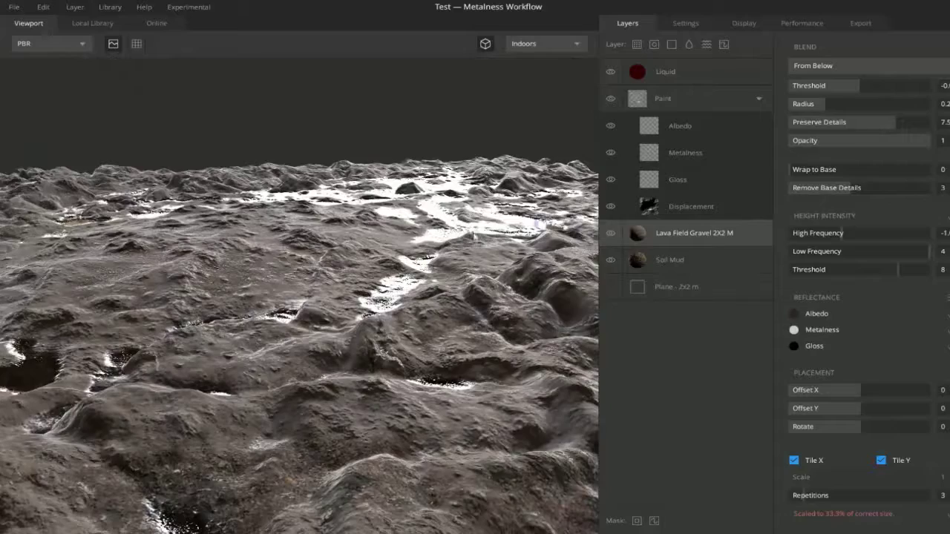
{"action": "left_click_drag", "start_coordinate": [472, 236], "coordinate": [384, 294]}
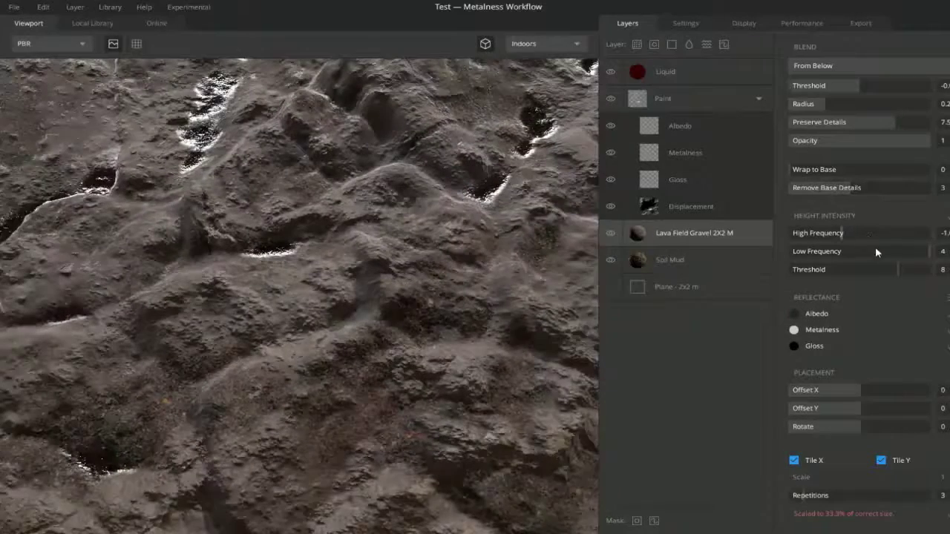
- Set the gravel layer's height High Frequency to about 1.2 and Low Frequency to about 0.6
{"action": "mouse_move", "coordinate": [875, 249]}
{"action": "left_mouse_down"}
{"action": "mouse_move", "coordinate": [845, 258]}
{"action": "mouse_move", "coordinate": [881, 235]}
{"action": "left_mouse_up"}
{"action": "left_click", "coordinate": [865, 253]}
{"action": "left_click_drag", "start_coordinate": [530, 280], "coordinate": [473, 269]}
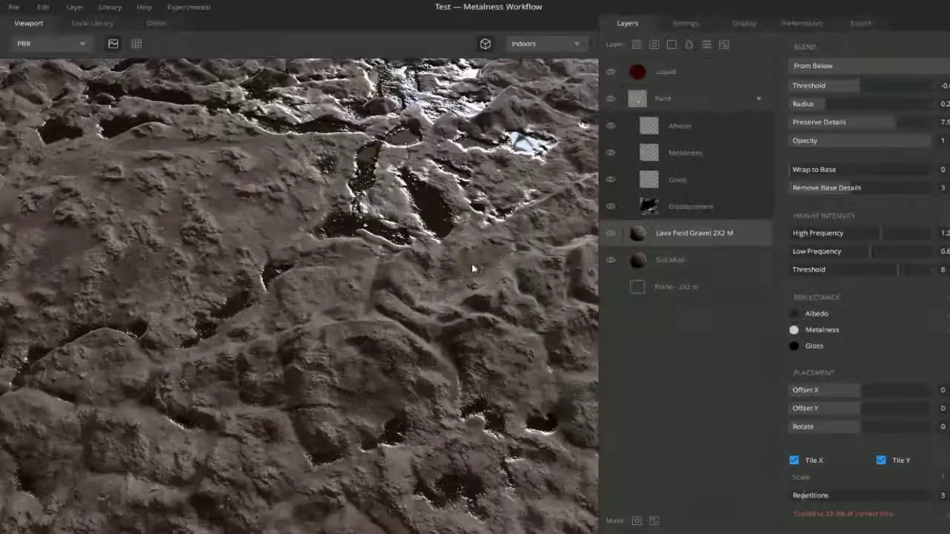
- Collapse the Paint layer and add the Pkgkg pebble surface from the local library above the Liquid layer
{"action": "left_click", "coordinate": [715, 74]}
{"action": "left_click", "coordinate": [759, 99]}
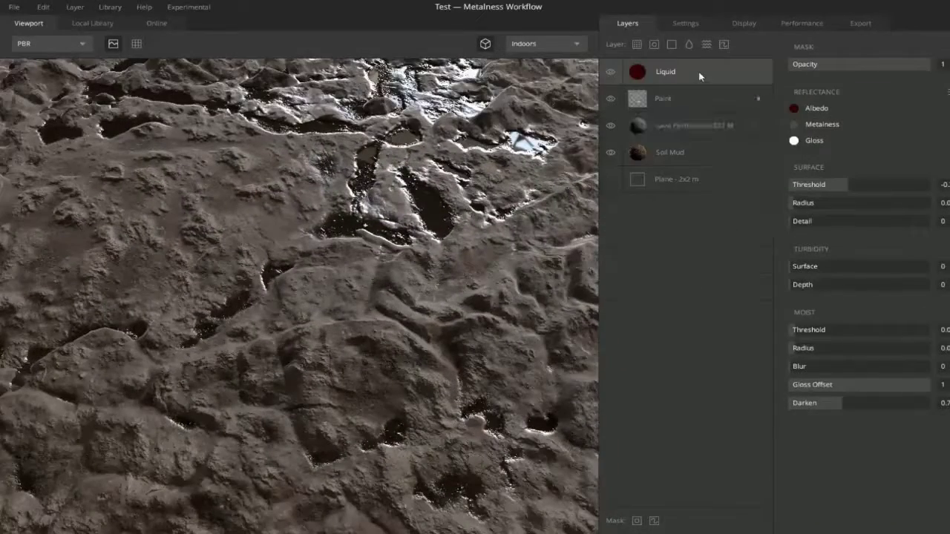
{"action": "left_click", "coordinate": [83, 26]}
{"action": "scroll", "coordinate": [311, 202], "scroll_direction": "down", "scroll_amount": 10}
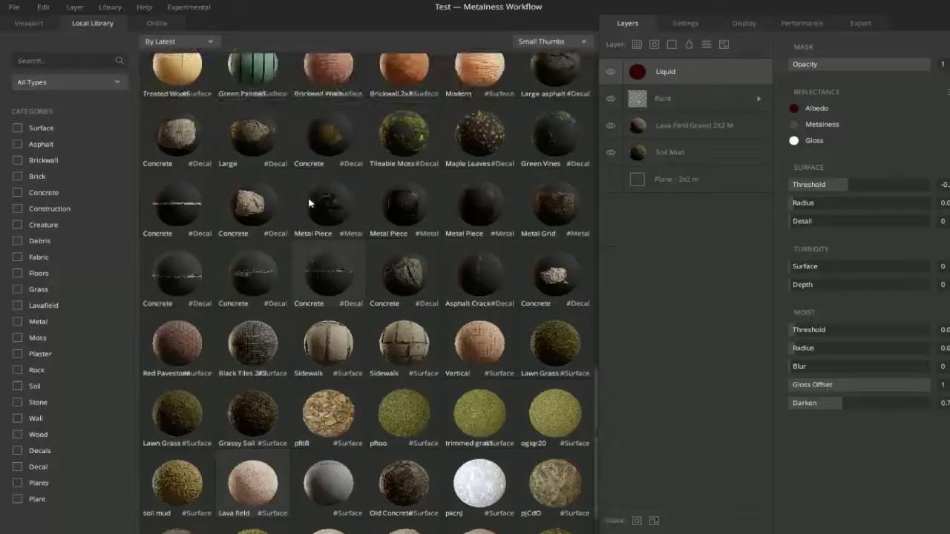
{"action": "scroll", "coordinate": [310, 201], "scroll_direction": "up", "scroll_amount": 10}
{"action": "double_click", "coordinate": [227, 208]}
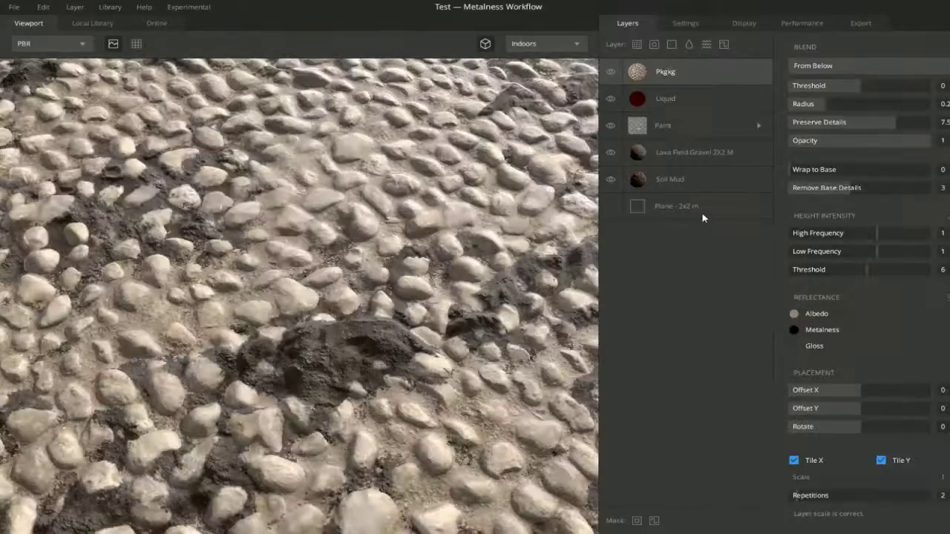
- Switch the Pkgkg layer's blending to From Above and set its blend threshold to about 0.1
{"action": "mouse_move", "coordinate": [855, 88]}
{"action": "left_mouse_down"}
{"action": "mouse_move", "coordinate": [844, 89]}
{"action": "mouse_move", "coordinate": [855, 90]}
{"action": "left_mouse_up"}
{"action": "left_click", "coordinate": [853, 69]}
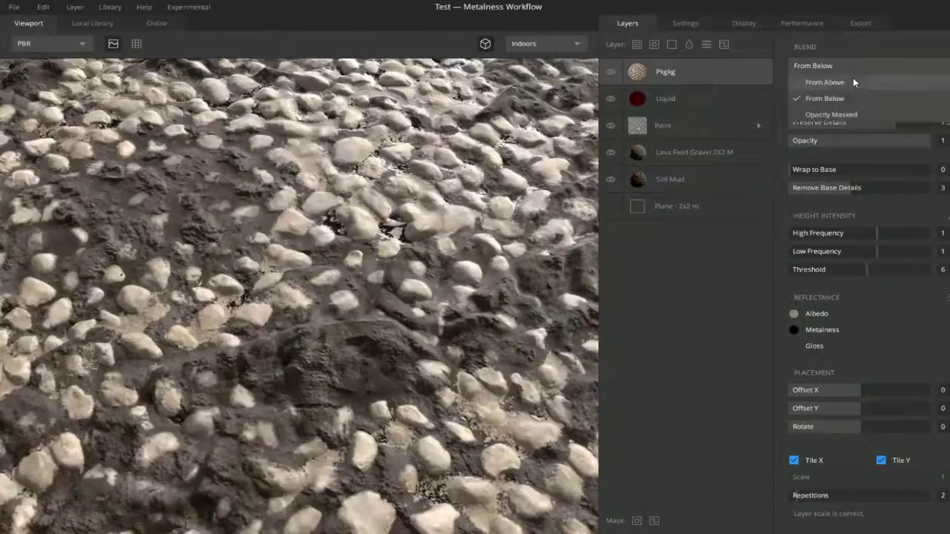
{"action": "left_click", "coordinate": [852, 78]}
{"action": "left_click_drag", "start_coordinate": [859, 91], "coordinate": [866, 88]}
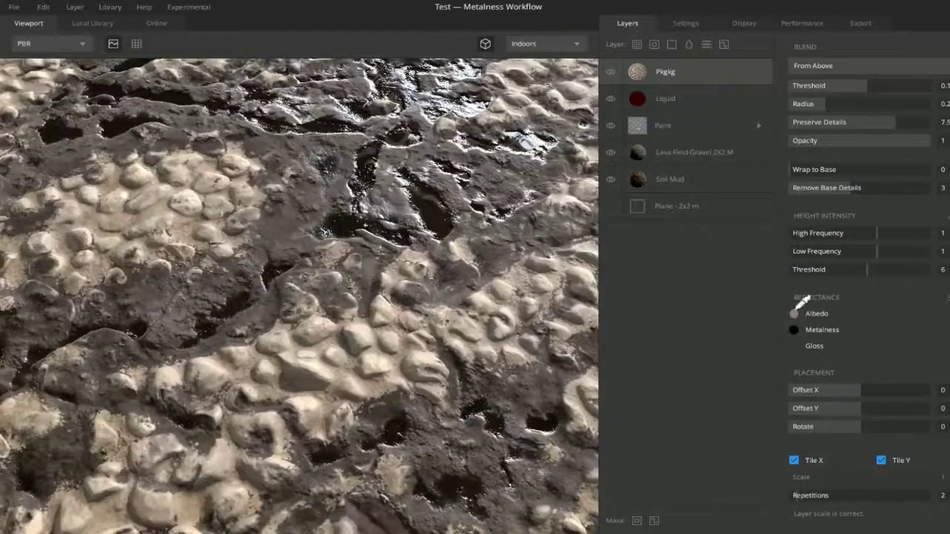
- Set the Pkgkg layer's albedo to a dark brown with hue 21, saturation 34 and value 22, and apply it
{"action": "left_click", "coordinate": [794, 312]}
{"action": "left_click", "coordinate": [282, 263]}
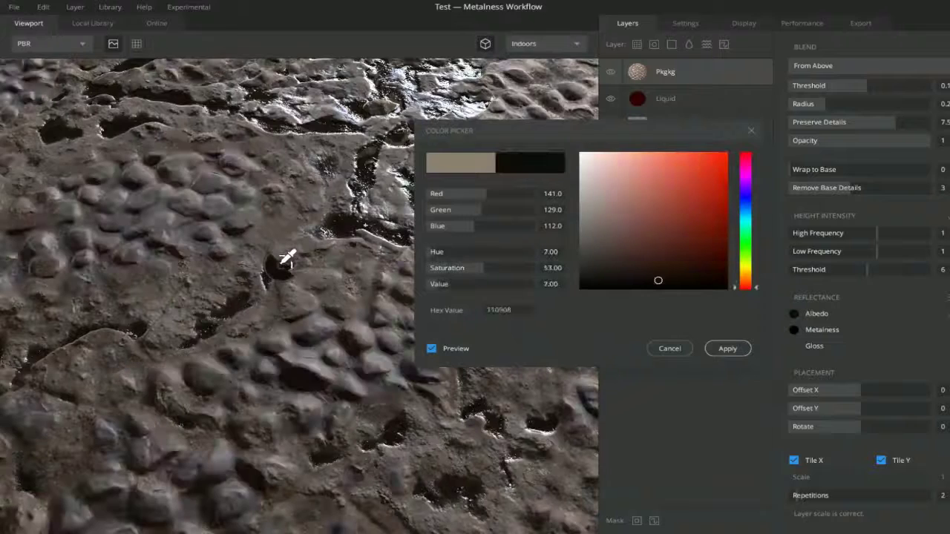
{"action": "left_click", "coordinate": [283, 258]}
{"action": "left_click", "coordinate": [285, 254]}
{"action": "left_click", "coordinate": [285, 255]}
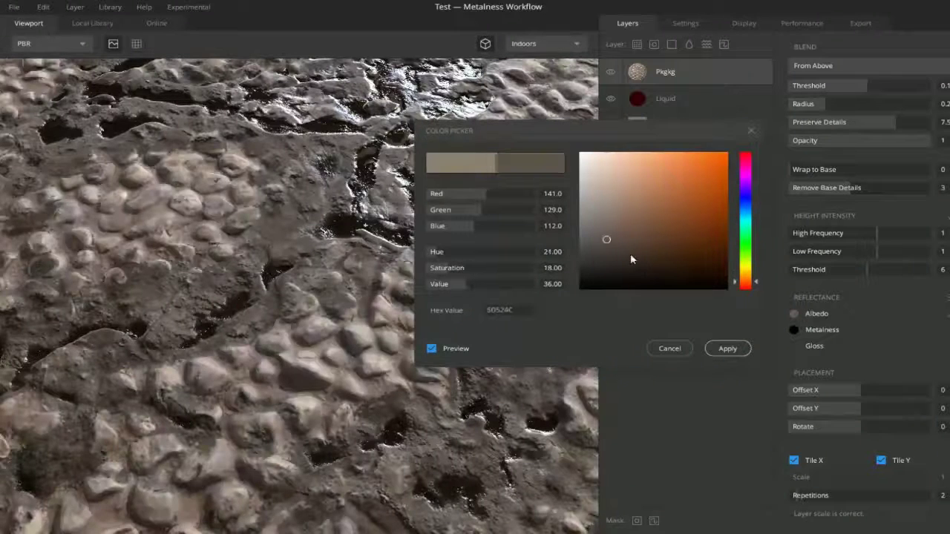
{"action": "mouse_move", "coordinate": [598, 270]}
{"action": "left_mouse_down"}
{"action": "mouse_move", "coordinate": [589, 276]}
{"action": "mouse_move", "coordinate": [597, 261]}
{"action": "left_mouse_up"}
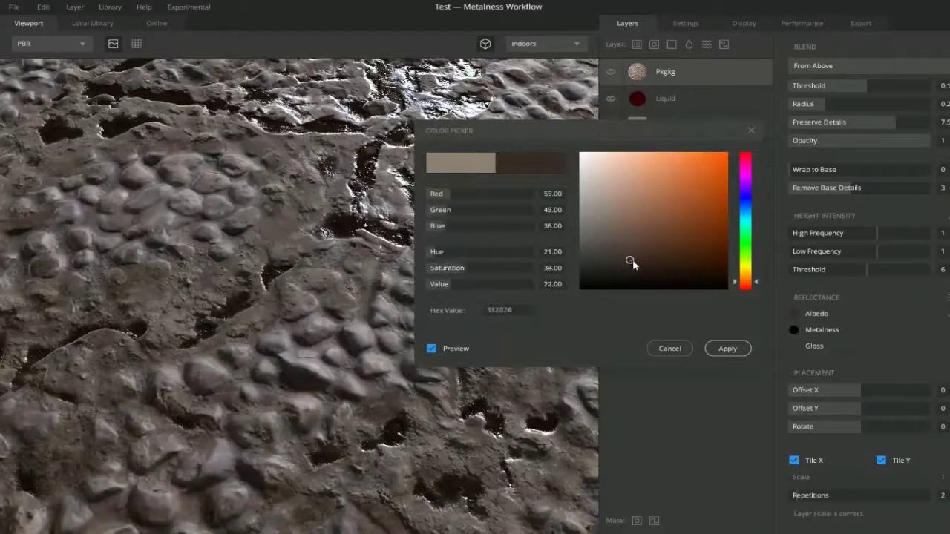
{"action": "left_click", "coordinate": [735, 352]}
- Try a height High Frequency of about 0.5 on the Pkgkg layer, then restore it to 1 and set the height Threshold to 10
{"action": "scroll", "coordinate": [417, 327], "scroll_direction": "down", "scroll_amount": 5}
{"action": "scroll", "coordinate": [418, 327], "scroll_direction": "up", "scroll_amount": 3}
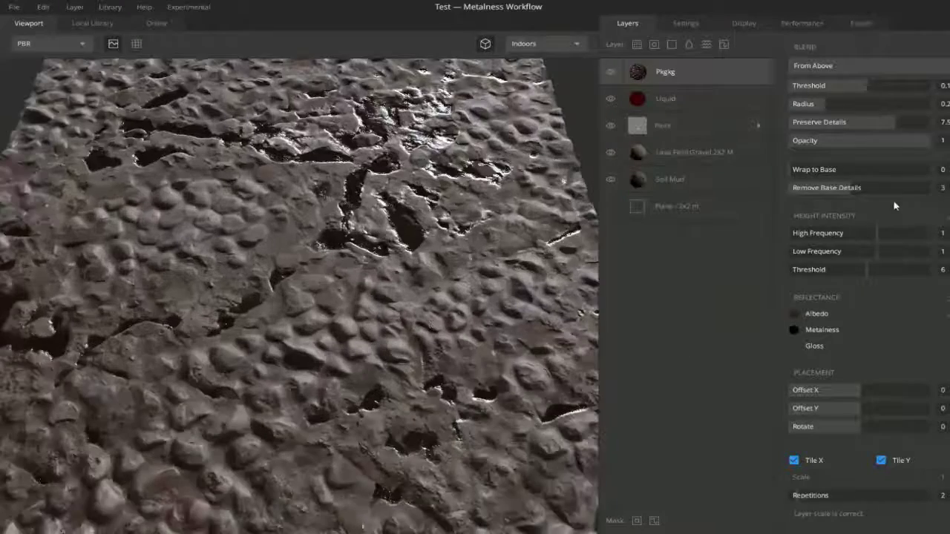
{"action": "left_click_drag", "start_coordinate": [875, 233], "coordinate": [865, 239]}
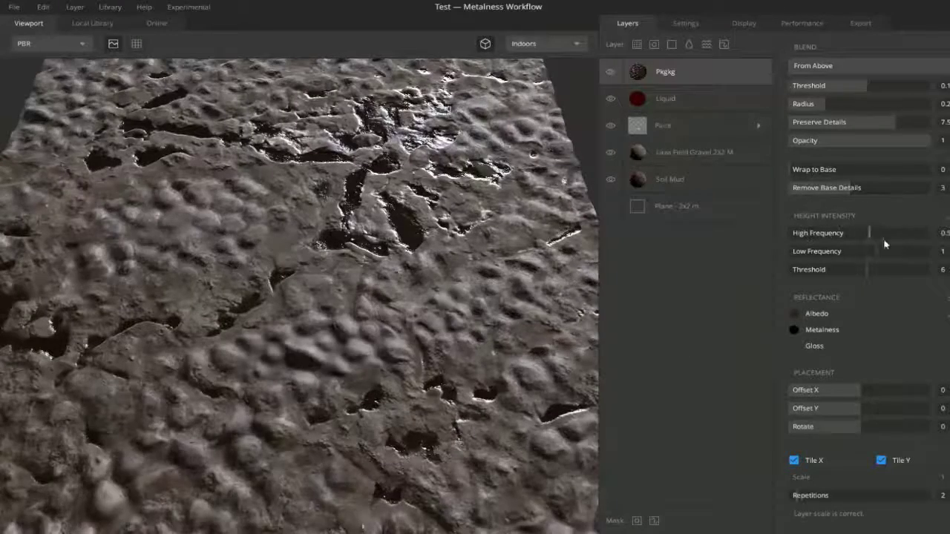
{"action": "left_click_drag", "start_coordinate": [880, 275], "coordinate": [931, 271]}
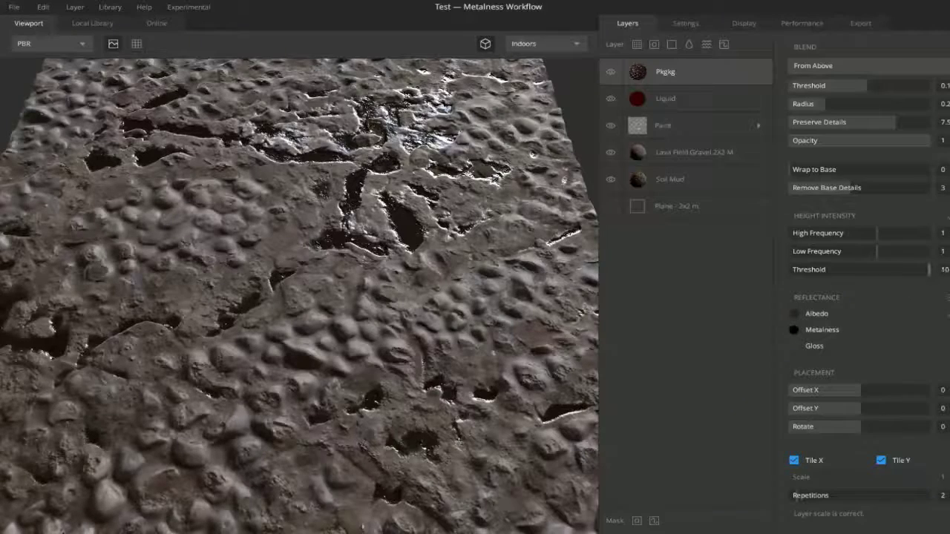
{"action": "scroll", "coordinate": [478, 344], "scroll_direction": "up", "scroll_amount": 3}
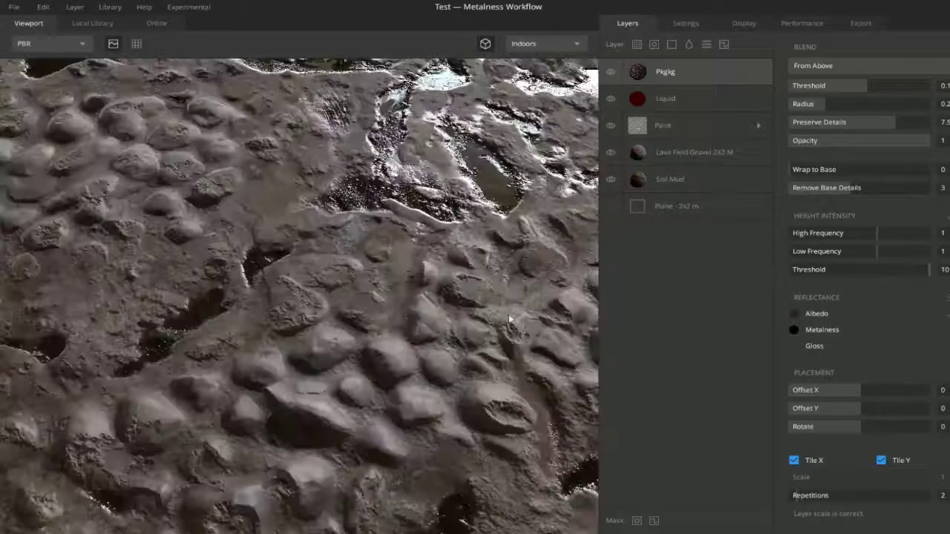
{"action": "middle_click_drag", "start_coordinate": [510, 319], "coordinate": [355, 260]}
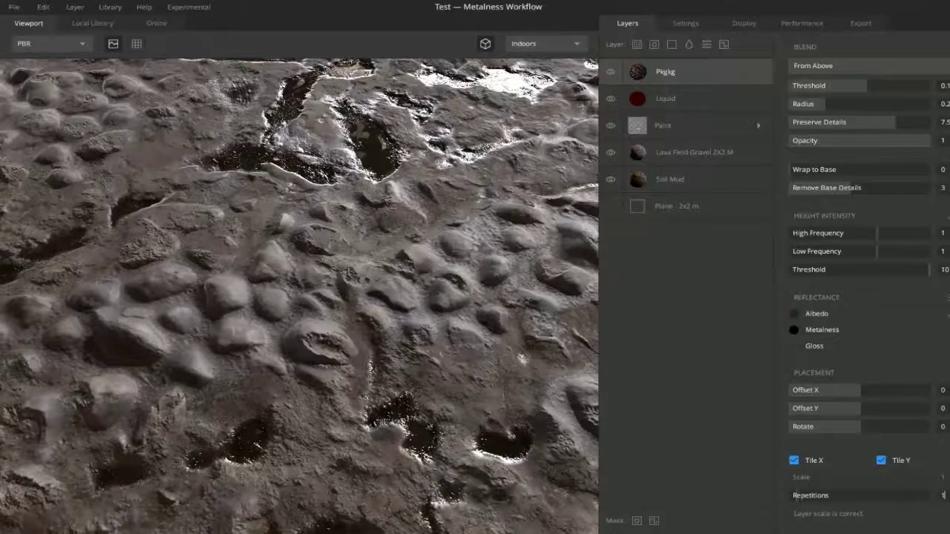
- Try 1 repetition on the Pkgkg layer, then restore its repetitions to 2
{"action": "left_click", "coordinate": [737, 480]}
{"action": "scroll", "coordinate": [386, 328], "scroll_direction": "down", "scroll_amount": 4}
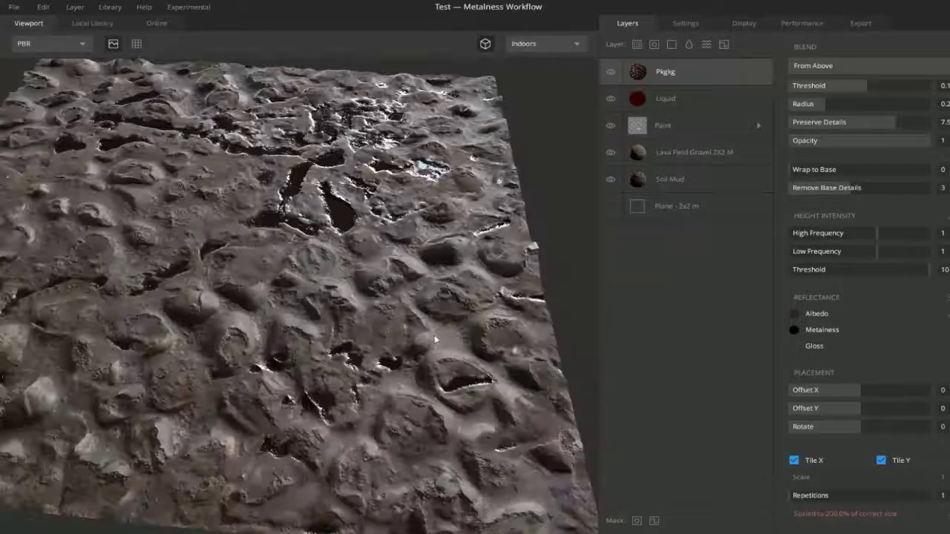
{"action": "key", "text": "Return"}
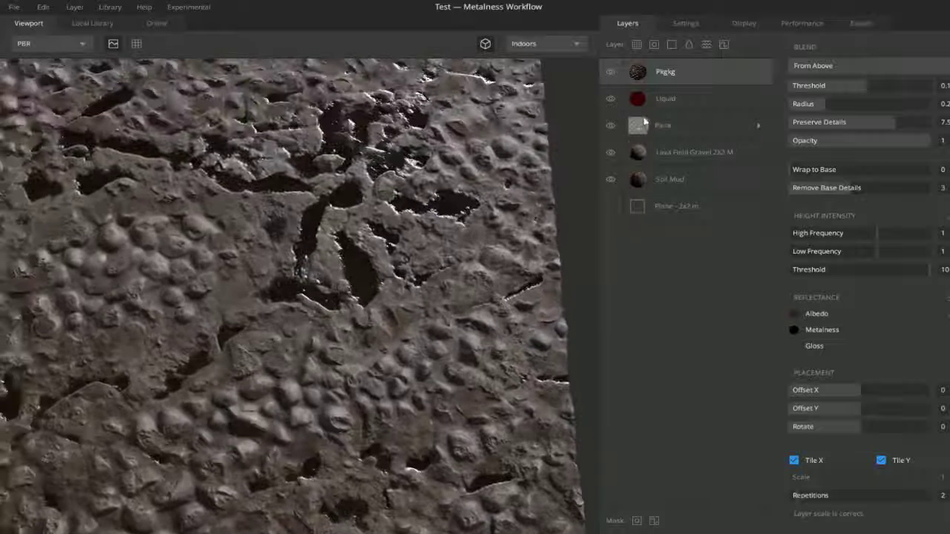
- Rename the paint layer beneath the Liquid layer to Displacement_Map
{"action": "left_click", "coordinate": [662, 127]}
{"action": "double_click", "coordinate": [662, 126]}
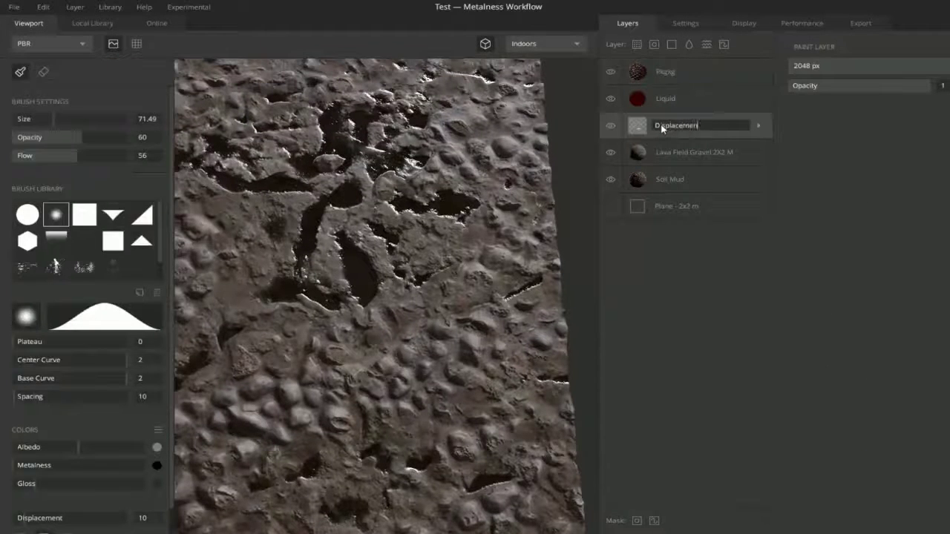
{"action": "type", "text": "Displacement_Map"}
{"action": "key", "text": "Return"}
- Increase the Pkgkg layer's blend radius to about 0.3
{"action": "scroll", "coordinate": [415, 233], "scroll_direction": "down", "scroll_amount": 3}
{"action": "left_click_drag", "start_coordinate": [401, 237], "coordinate": [545, 251], "text": "alt"}
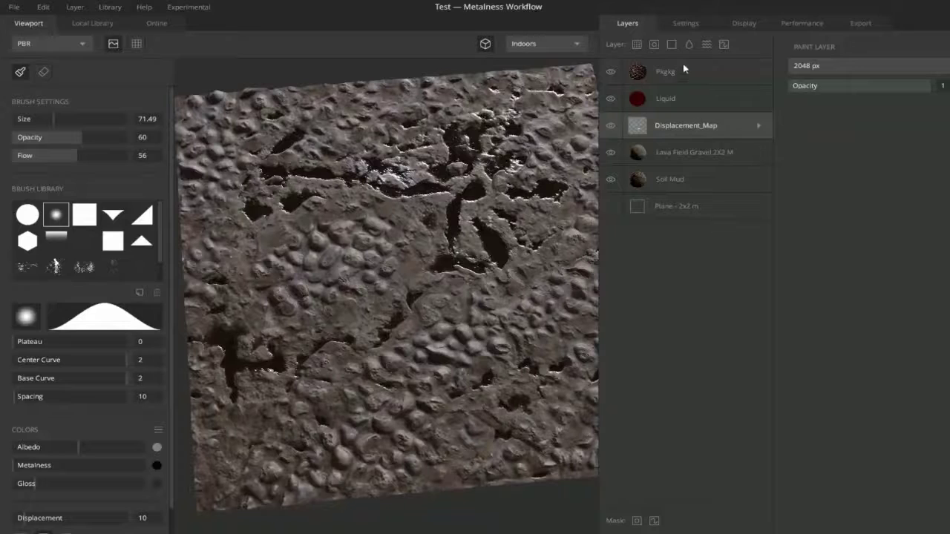
{"action": "left_click", "coordinate": [683, 69]}
{"action": "left_click_drag", "start_coordinate": [809, 105], "coordinate": [847, 110]}
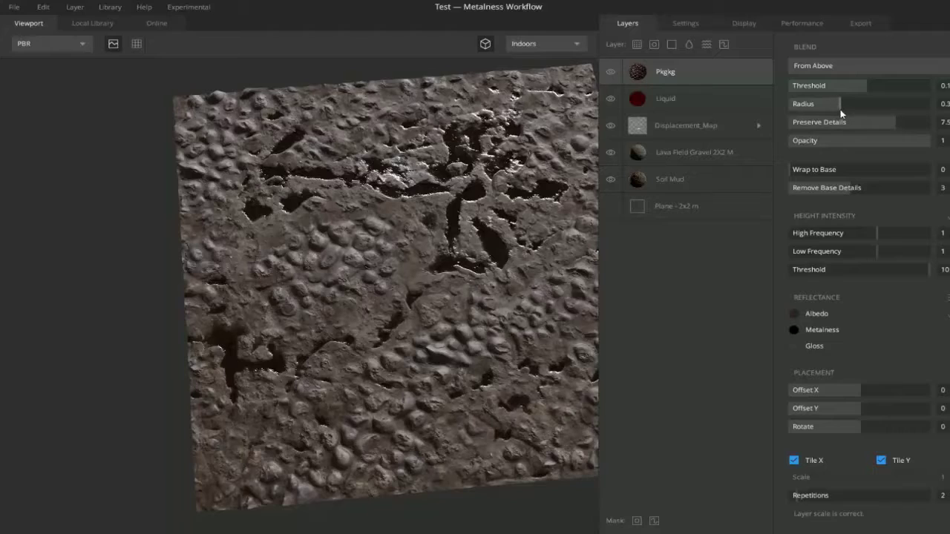
{"action": "left_click_drag", "start_coordinate": [502, 286], "coordinate": [479, 371]}
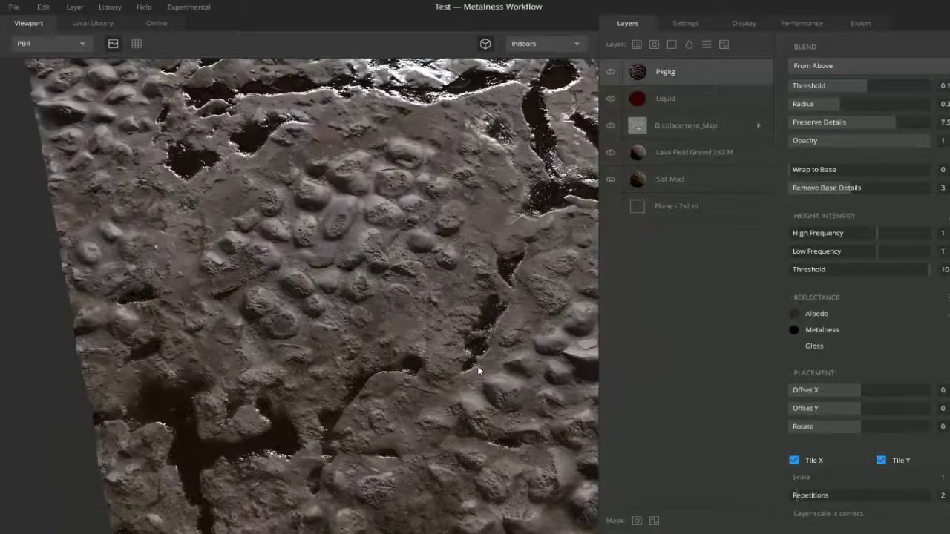
- Set the Pkgkg layer's gloss colour to black (000000) and apply it
{"action": "left_click", "coordinate": [794, 346]}
{"action": "mouse_move", "coordinate": [579, 288]}
{"action": "left_mouse_down"}
{"action": "mouse_move", "coordinate": [566, 250]}
{"action": "mouse_move", "coordinate": [567, 205]}
{"action": "mouse_move", "coordinate": [553, 175]}
{"action": "mouse_move", "coordinate": [563, 352]}
{"action": "left_mouse_up"}
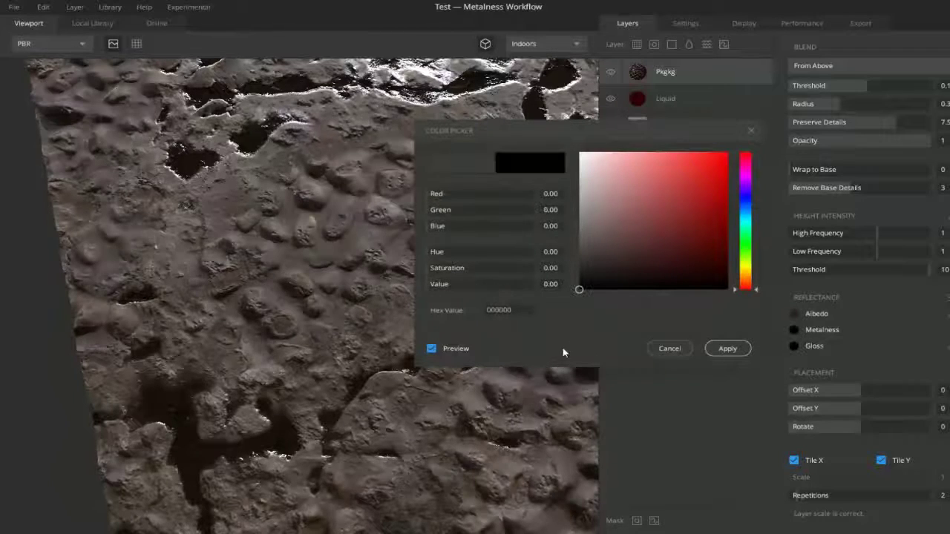
{"action": "left_click", "coordinate": [727, 349]}
- Recolour the Pkgkg layer's albedo to a dark brown of about hue 21, saturation 46 and value 20, and apply it
{"action": "left_click", "coordinate": [794, 314]}
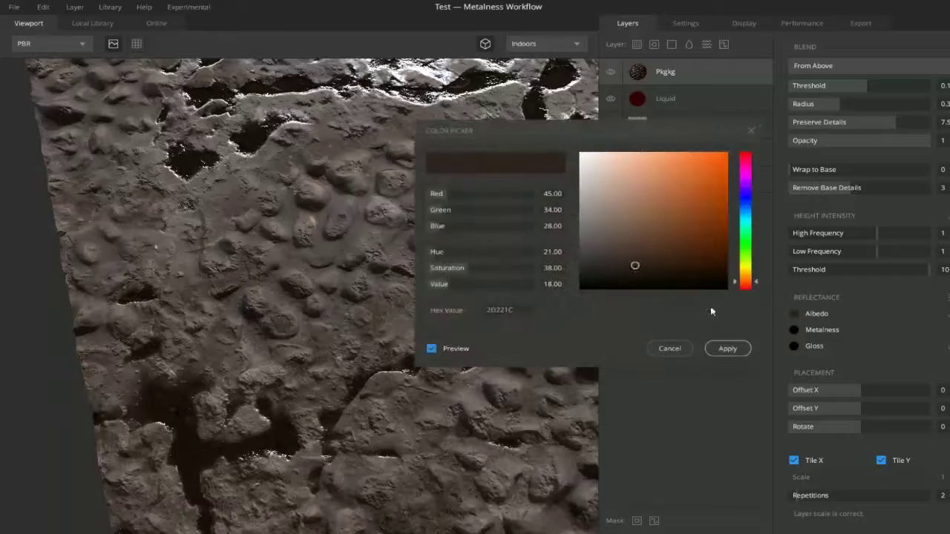
{"action": "left_click", "coordinate": [636, 275]}
{"action": "mouse_move", "coordinate": [637, 279]}
{"action": "left_mouse_down"}
{"action": "mouse_move", "coordinate": [651, 268]}
{"action": "mouse_move", "coordinate": [631, 273]}
{"action": "mouse_move", "coordinate": [653, 276]}
{"action": "left_mouse_up"}
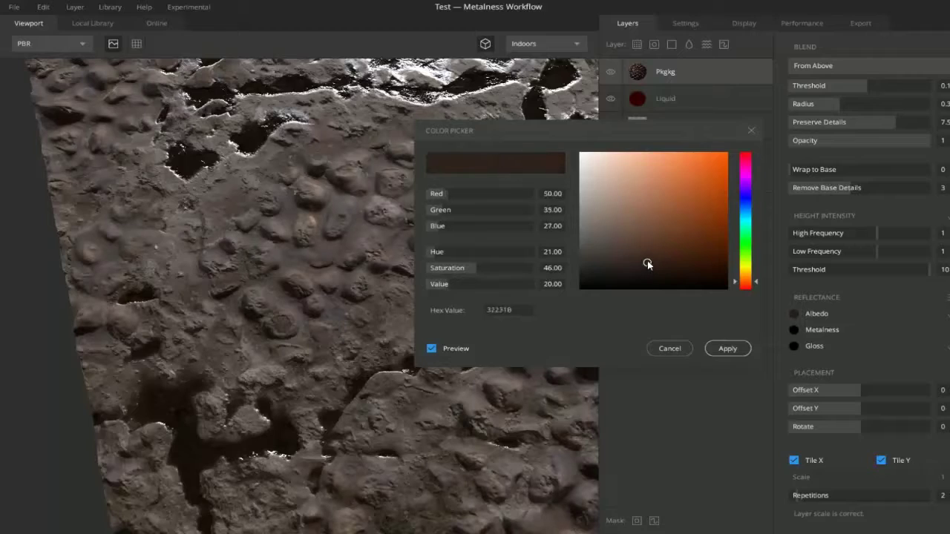
{"action": "left_click_drag", "start_coordinate": [647, 262], "coordinate": [648, 260]}
{"action": "left_click", "coordinate": [733, 352]}
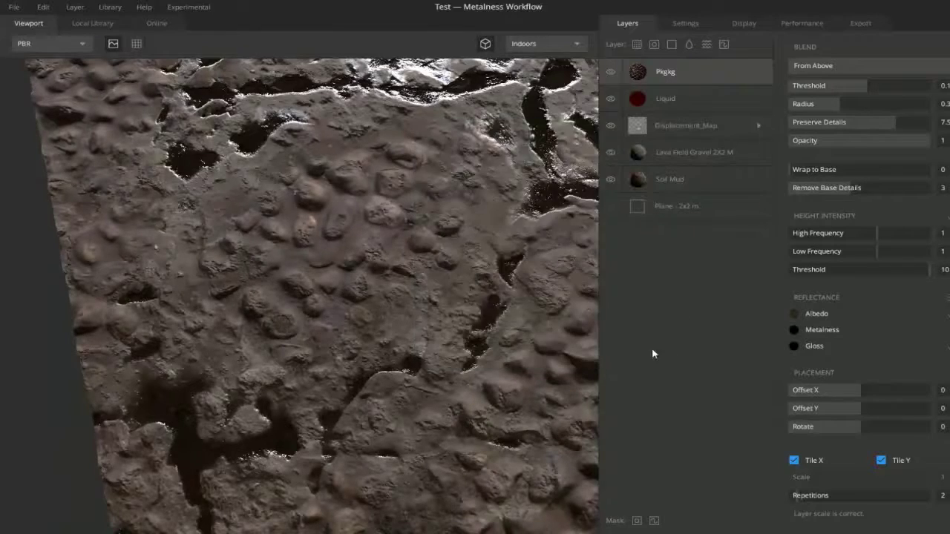
- Try stacking a duplicate of the Displacement_Map layer, then delete the copy
{"action": "left_click_drag", "start_coordinate": [512, 341], "coordinate": [515, 262]}
{"action": "middle_click_drag", "start_coordinate": [525, 283], "coordinate": [409, 256]}
{"action": "mouse_move", "coordinate": [409, 256]}
{"action": "left_mouse_down"}
{"action": "mouse_move", "coordinate": [520, 305]}
{"action": "mouse_move", "coordinate": [545, 267]}
{"action": "left_mouse_up"}
{"action": "left_click", "coordinate": [736, 136]}
{"action": "key", "text": "ctrl+d"}
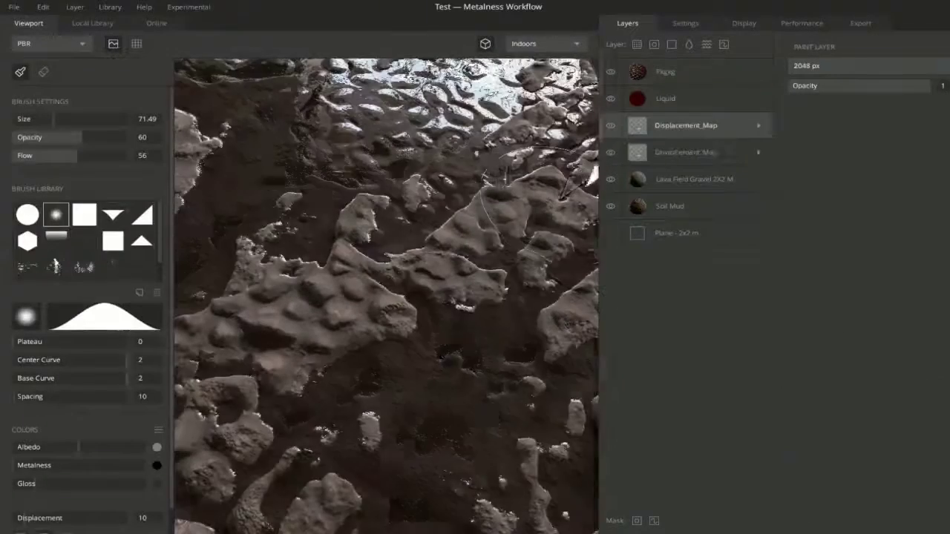
{"action": "left_click", "coordinate": [611, 130]}
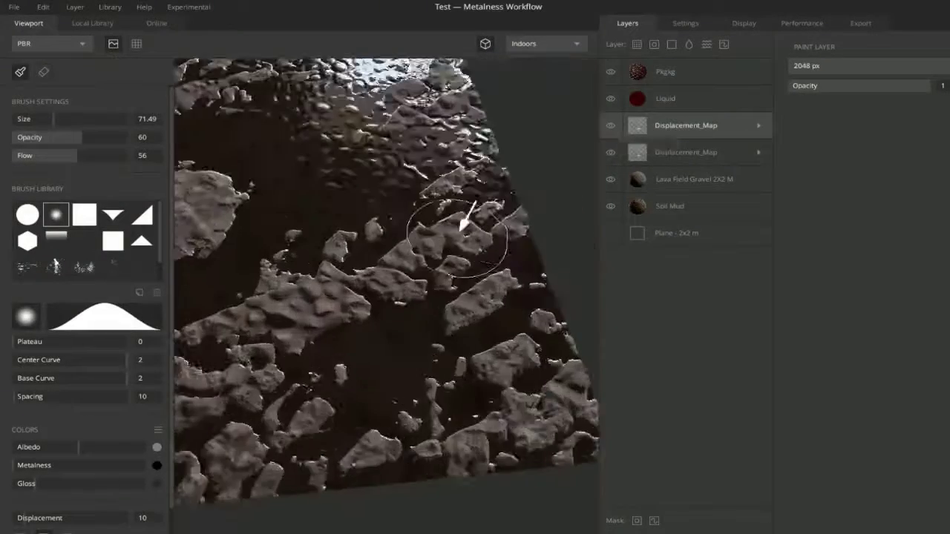
{"action": "key", "text": "Delete"}
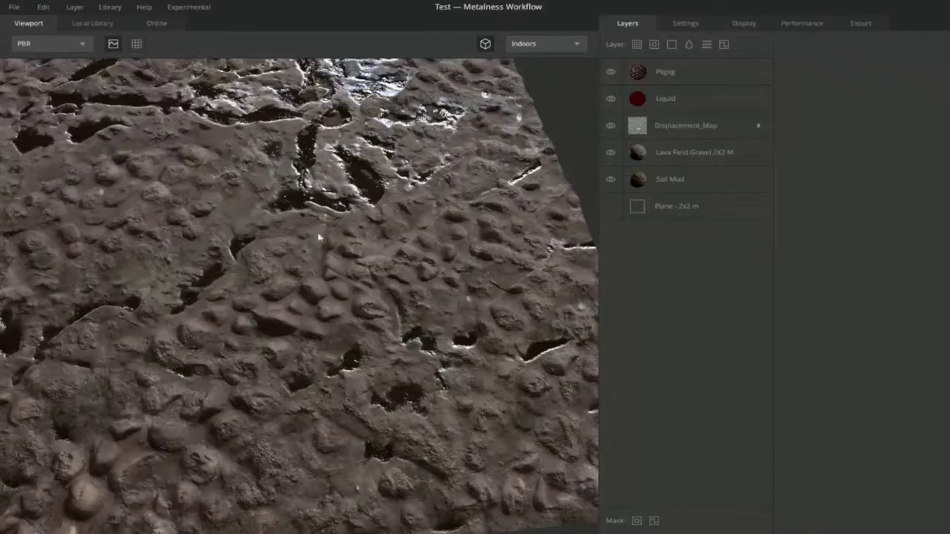
- Add the Concrete Crack decal from the local library, scaled to about 1.9, rotated by about 0.4 and shifted slightly negative in Y
{"action": "left_click_drag", "start_coordinate": [583, 174], "coordinate": [475, 306]}
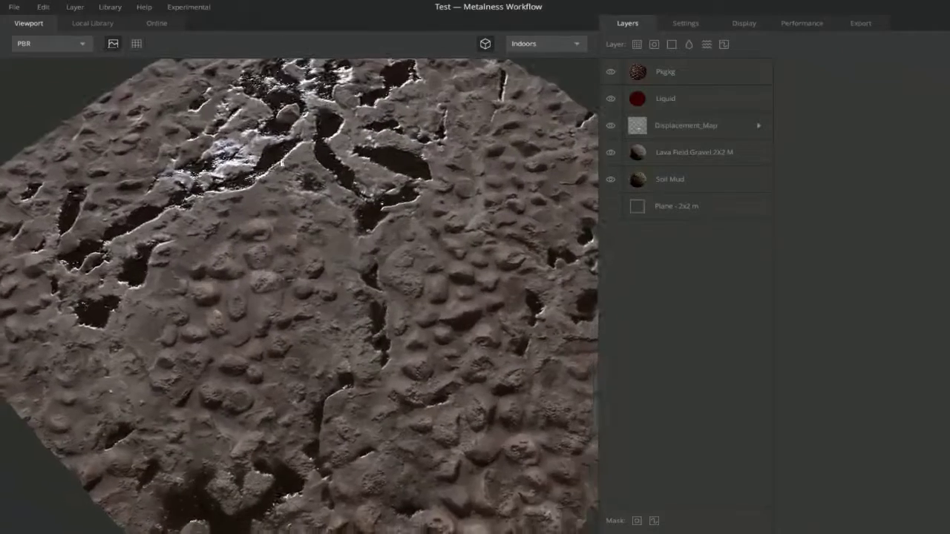
{"action": "left_click", "coordinate": [93, 23]}
{"action": "scroll", "coordinate": [470, 236], "scroll_direction": "down", "scroll_amount": 10}
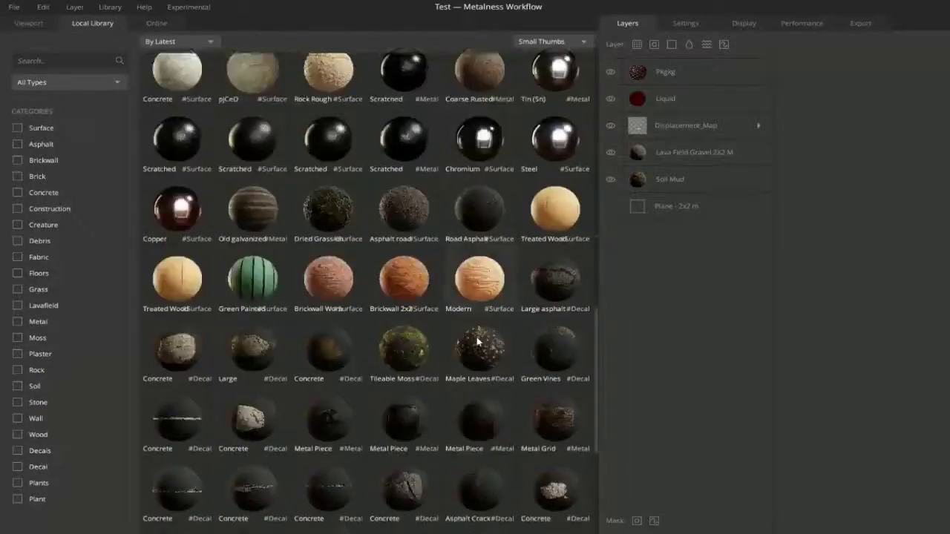
{"action": "scroll", "coordinate": [479, 342], "scroll_direction": "down", "scroll_amount": 5}
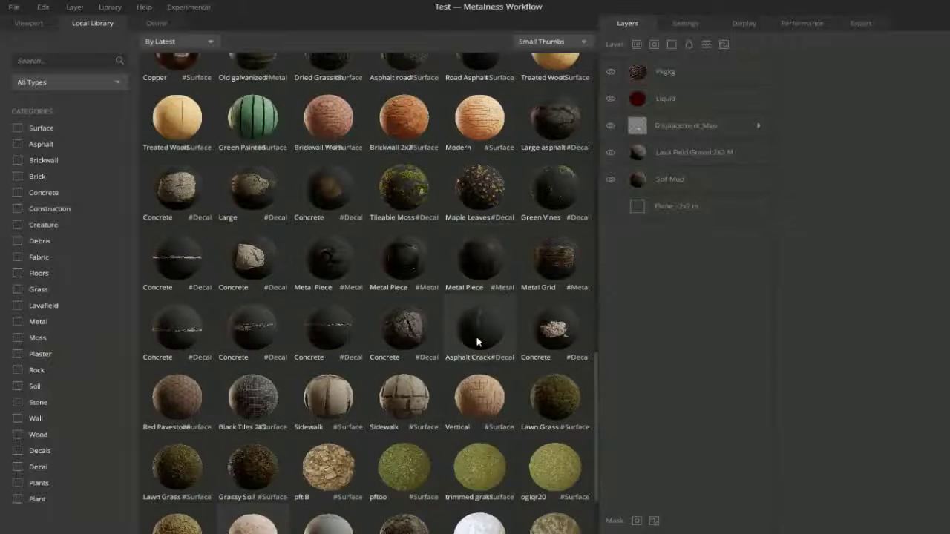
{"action": "scroll", "coordinate": [478, 340], "scroll_direction": "down", "scroll_amount": 3}
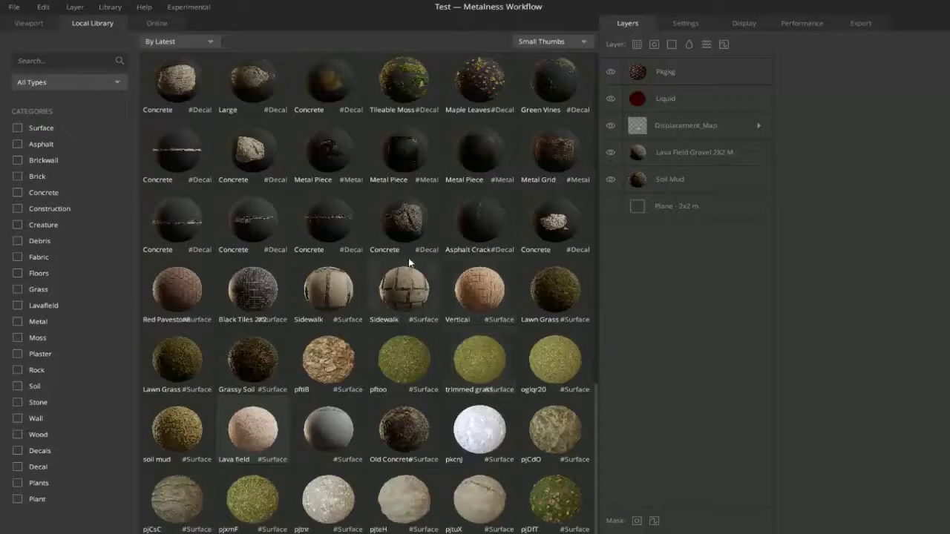
{"action": "left_click", "coordinate": [419, 222]}
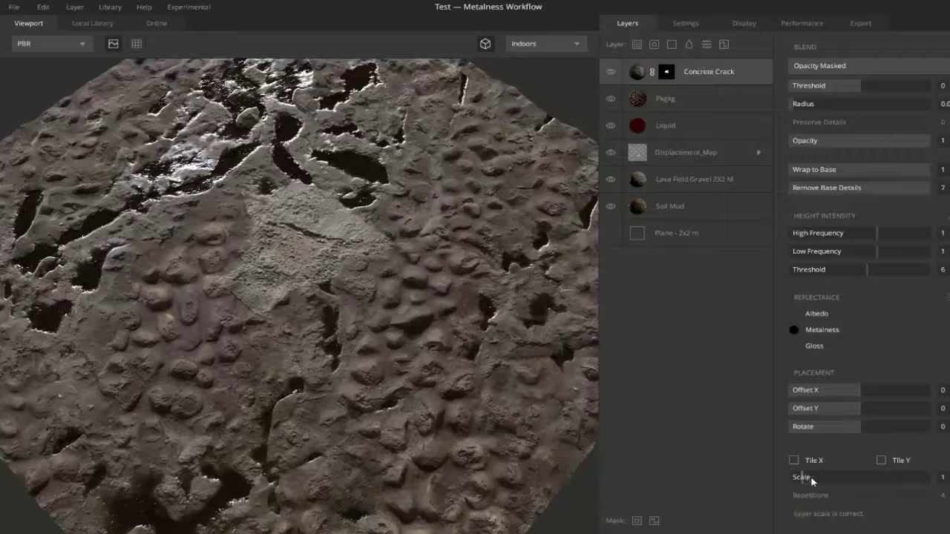
{"action": "left_click_drag", "start_coordinate": [812, 480], "coordinate": [815, 478]}
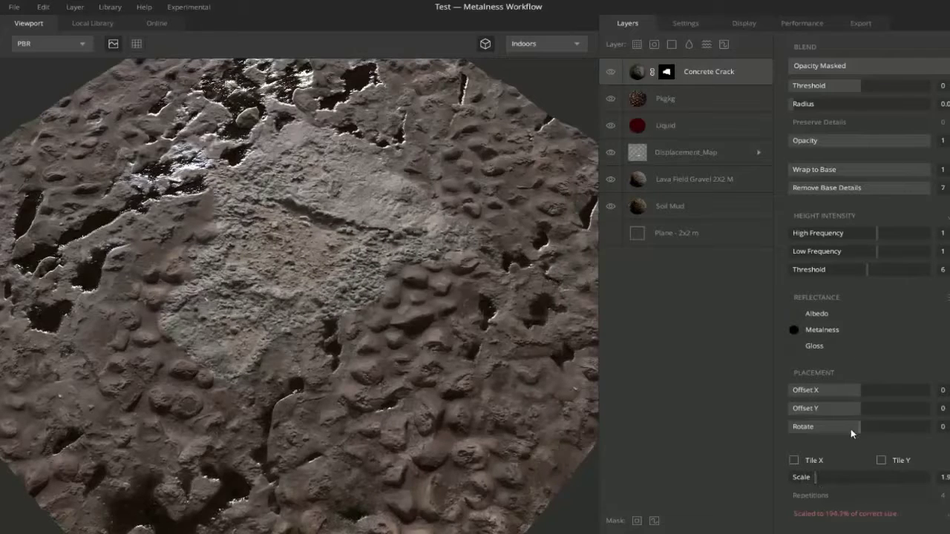
{"action": "left_click_drag", "start_coordinate": [851, 429], "coordinate": [846, 408]}
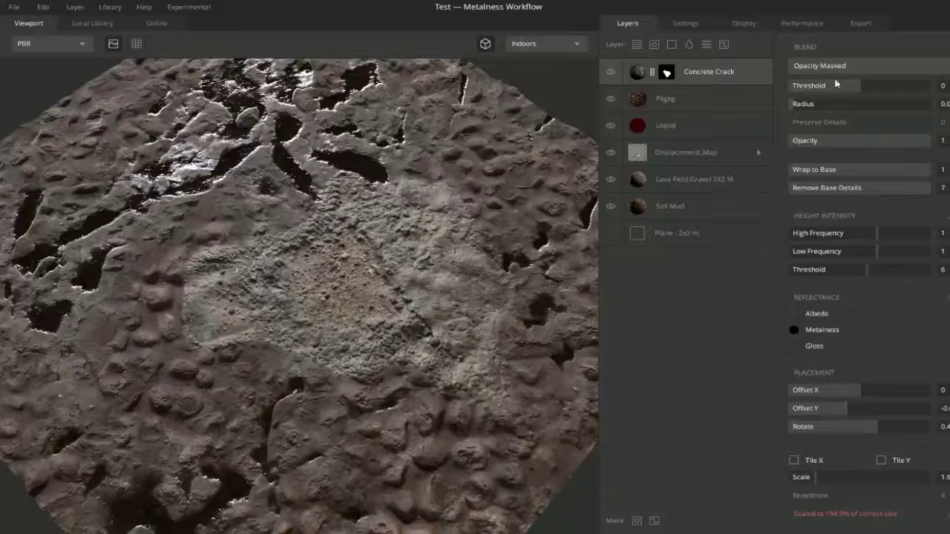
- Try From Above blending on the Concrete Crack layer, then switch it to From Below with a slightly negative threshold
{"action": "left_click", "coordinate": [831, 66]}
{"action": "left_click", "coordinate": [830, 82]}
{"action": "left_click_drag", "start_coordinate": [832, 86], "coordinate": [883, 91]}
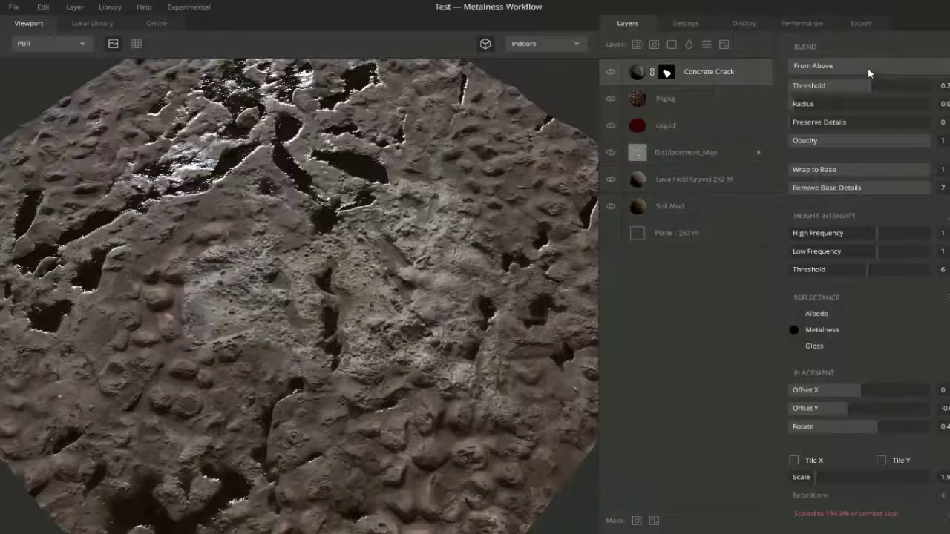
{"action": "left_click", "coordinate": [866, 66]}
{"action": "left_click", "coordinate": [866, 98]}
{"action": "left_click_drag", "start_coordinate": [871, 86], "coordinate": [851, 87]}
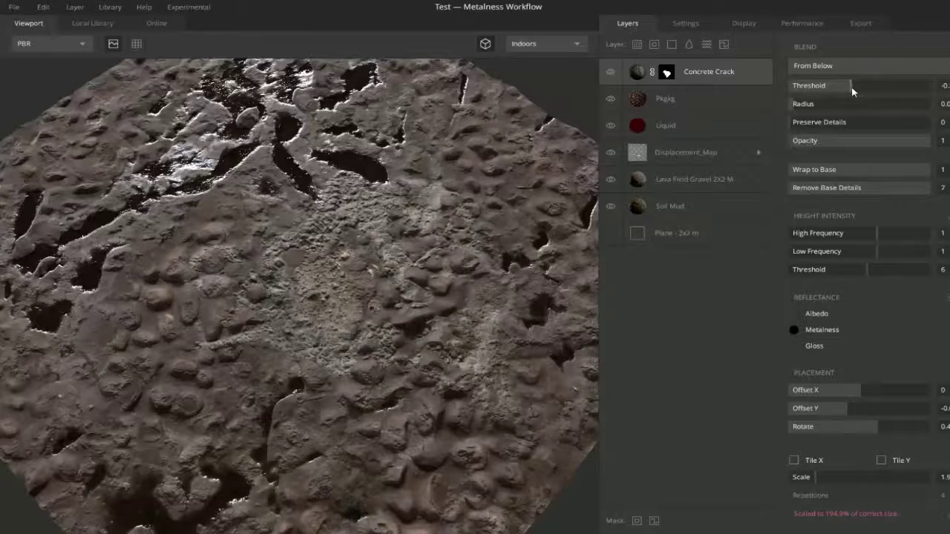
- Sample the surrounding mud for the Concrete Crack albedo, darken it to about hue 26, saturation 56 and value 19, and apply it
{"action": "left_click", "coordinate": [794, 329]}
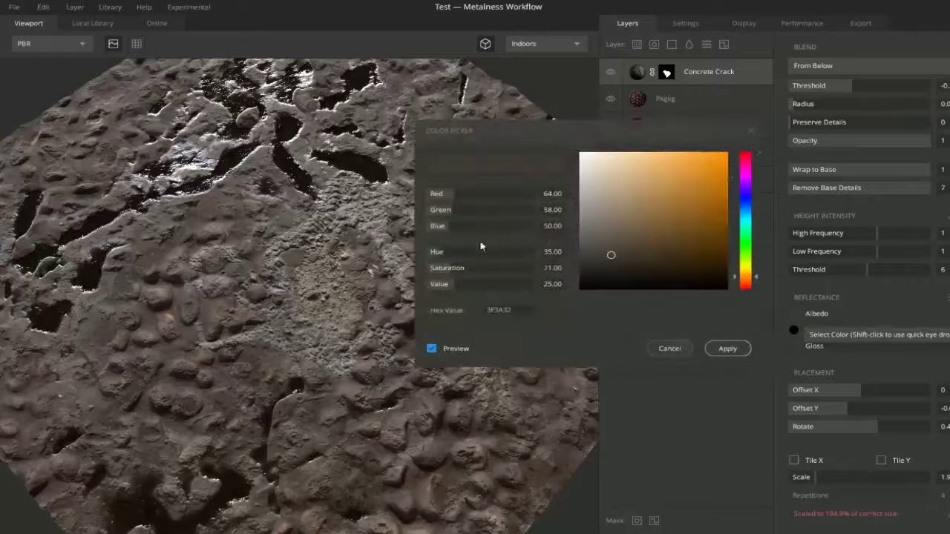
{"action": "left_click", "coordinate": [298, 165]}
{"action": "left_click", "coordinate": [274, 202]}
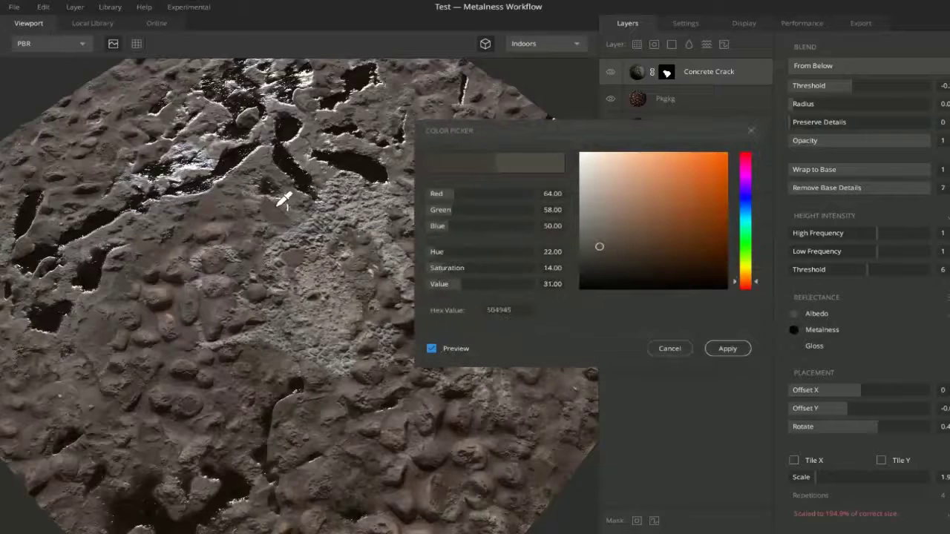
{"action": "left_click", "coordinate": [227, 213]}
{"action": "left_click", "coordinate": [194, 232]}
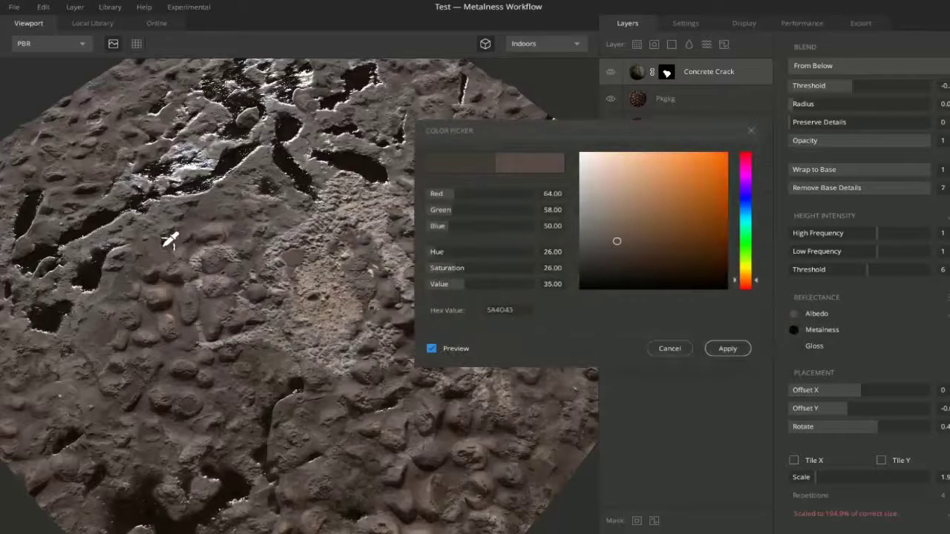
{"action": "left_click_drag", "start_coordinate": [622, 270], "coordinate": [657, 269]}
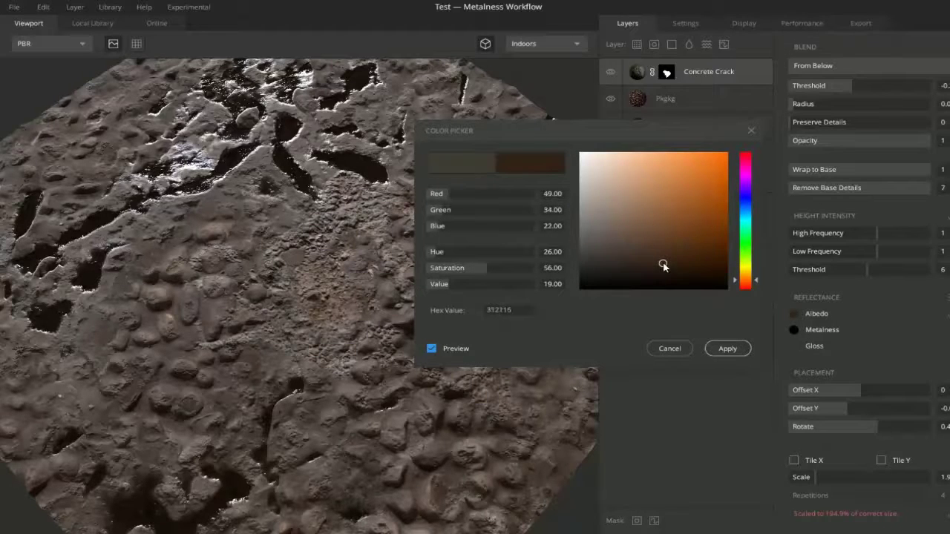
{"action": "left_click", "coordinate": [728, 349]}
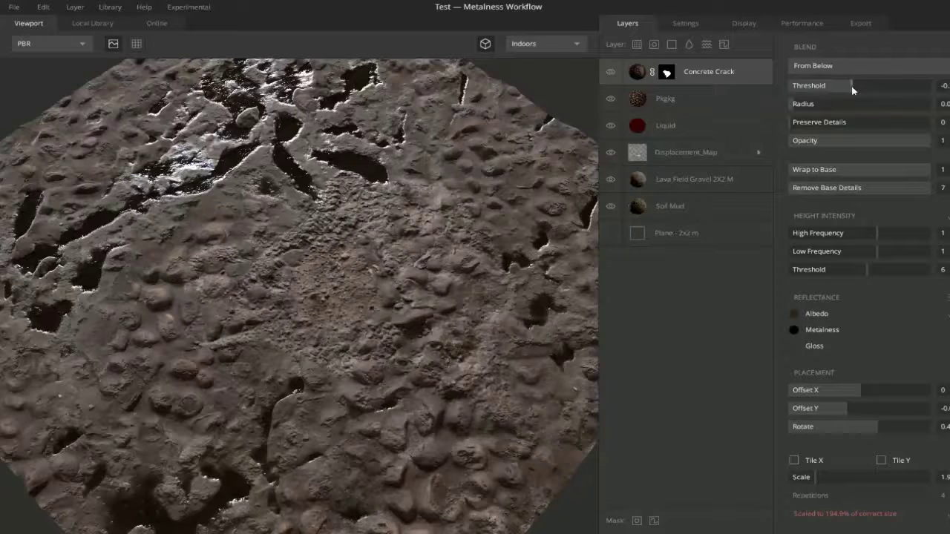
- Try From Above blending again on the recoloured Concrete Crack layer, then restore From Below
{"action": "left_click", "coordinate": [846, 66]}
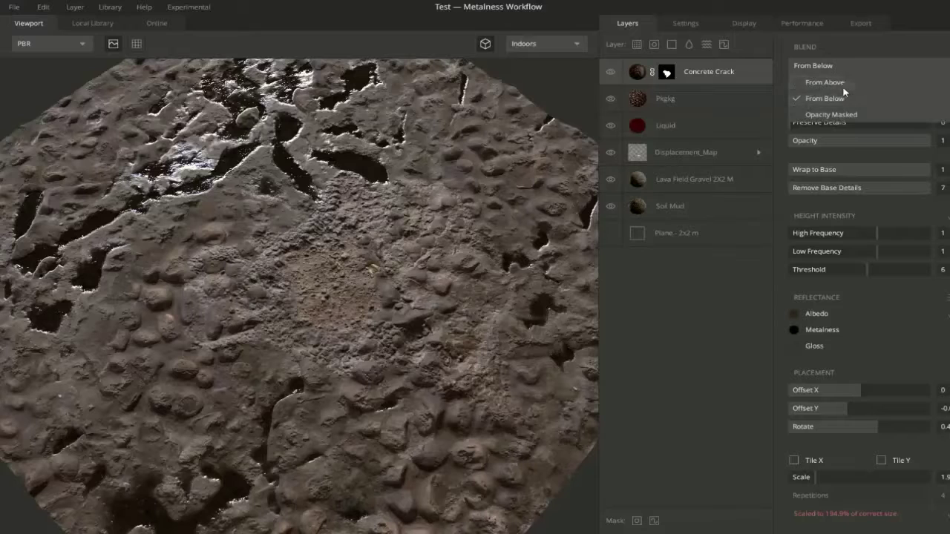
{"action": "left_click", "coordinate": [825, 82]}
{"action": "left_click", "coordinate": [854, 82]}
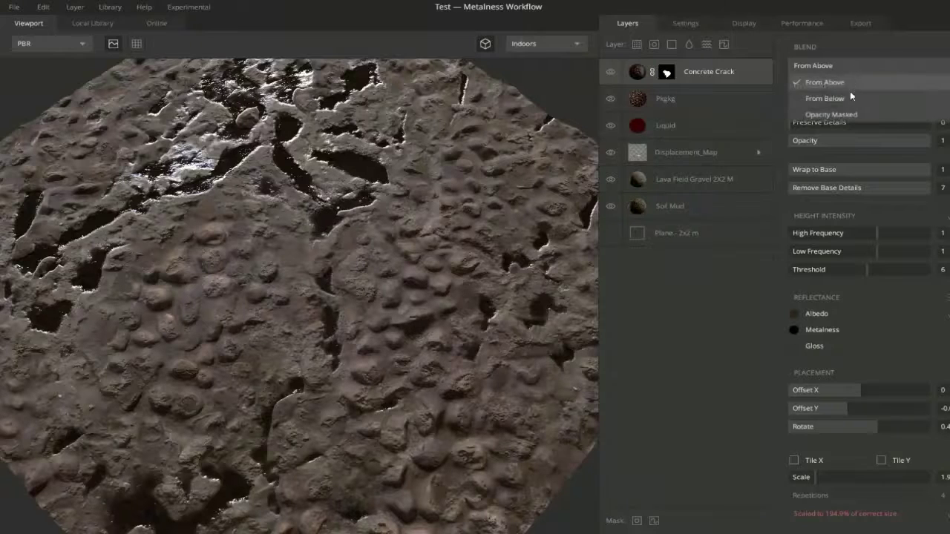
{"action": "left_click", "coordinate": [850, 94]}
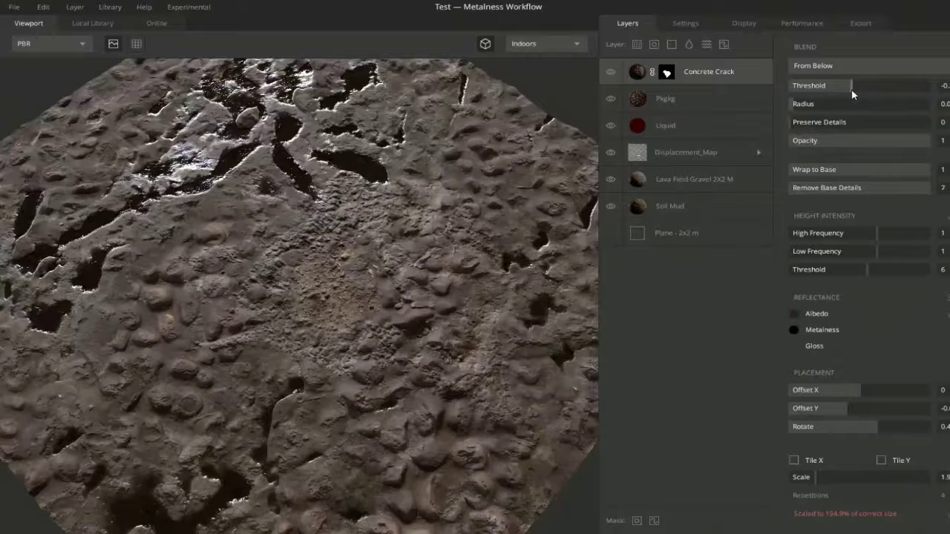
{"action": "left_click", "coordinate": [844, 66]}
{"action": "left_click", "coordinate": [858, 44]}
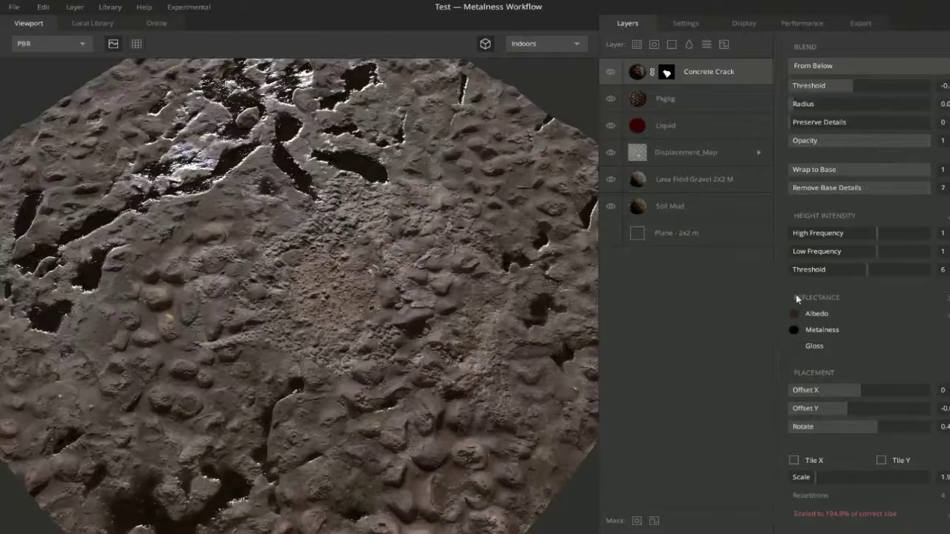
- Add a paint mask to the Concrete Crack layer and reduce the black mask brush to size 29.67
{"action": "left_click", "coordinate": [654, 521]}
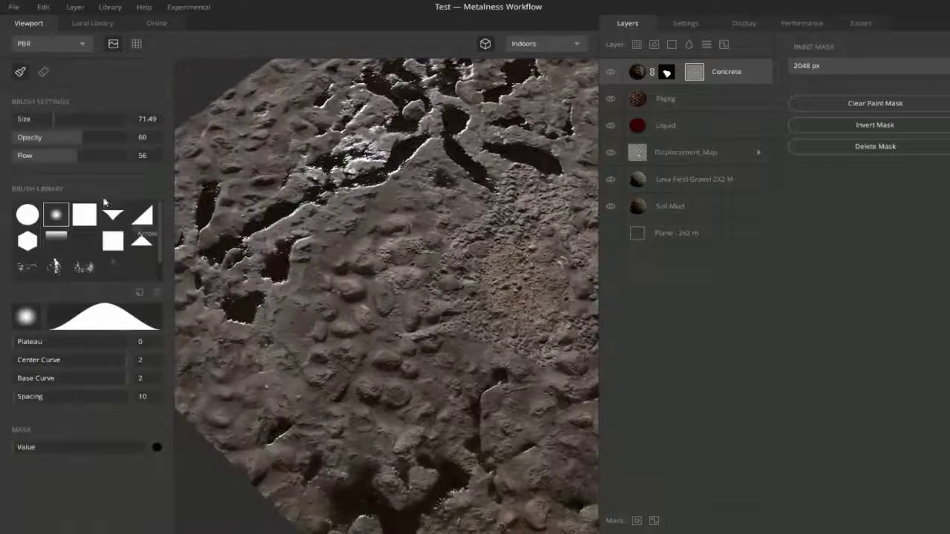
{"action": "scroll", "coordinate": [454, 373], "scroll_direction": "up", "scroll_amount": 3}
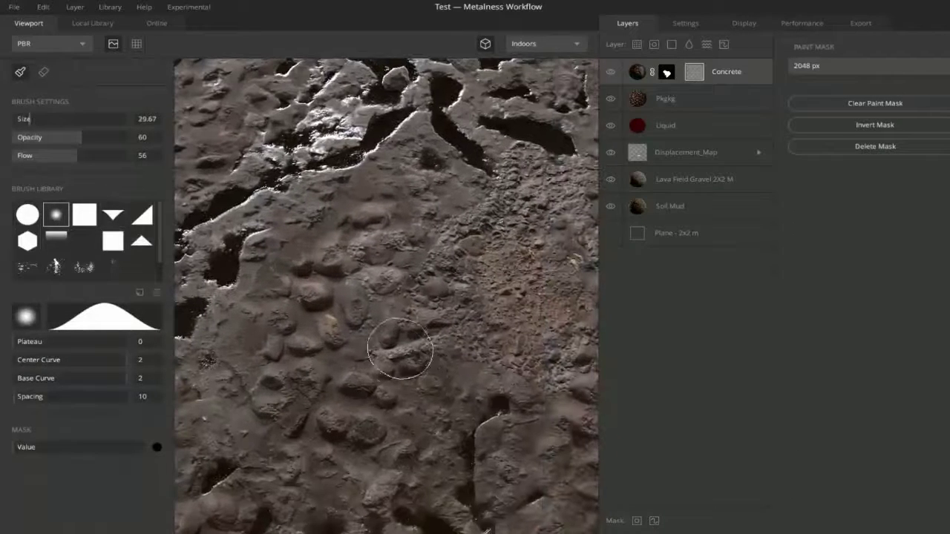
{"action": "middle_click_drag", "start_coordinate": [374, 279], "coordinate": [213, 307]}
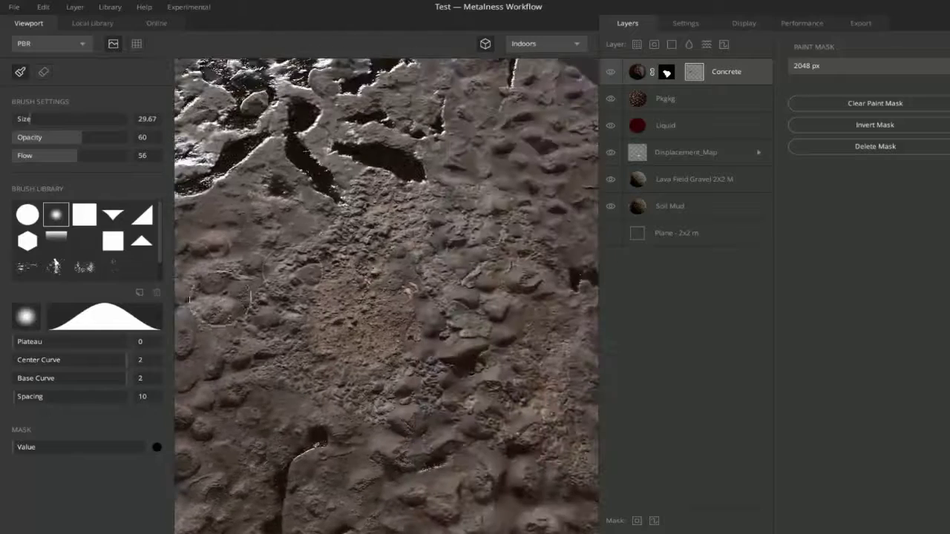
{"action": "middle_click_drag", "start_coordinate": [438, 231], "coordinate": [355, 195]}
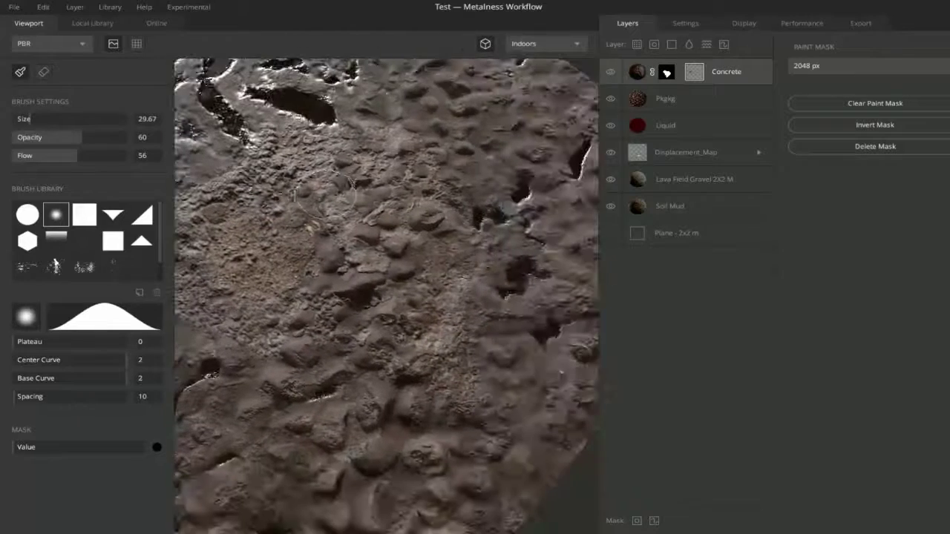
{"action": "middle_click_drag", "start_coordinate": [503, 346], "coordinate": [522, 309]}
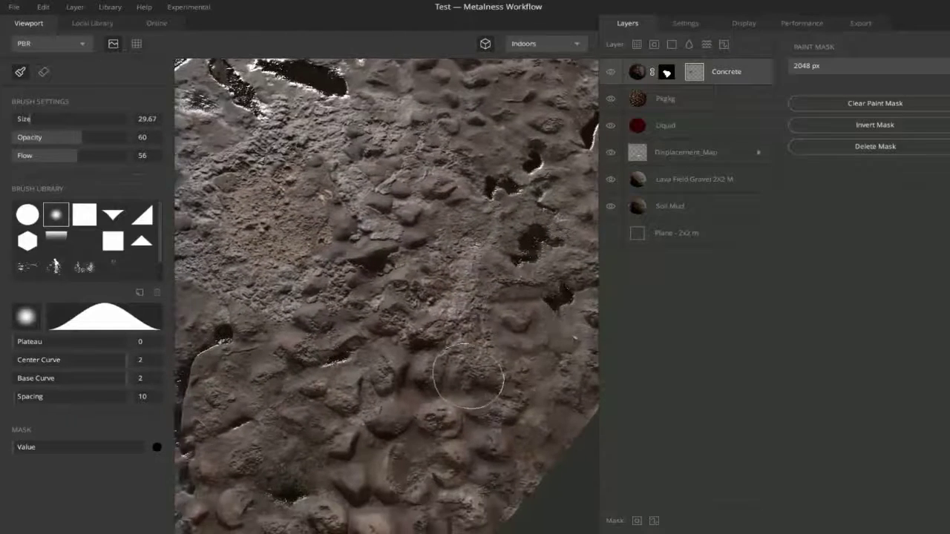
{"action": "mouse_move", "coordinate": [361, 324]}
{"action": "middle_mouse_down"}
{"action": "mouse_move", "coordinate": [420, 378]}
{"action": "mouse_move", "coordinate": [418, 411]}
{"action": "middle_mouse_up"}
{"action": "left_click_drag", "start_coordinate": [418, 411], "coordinate": [369, 362], "text": "alt"}
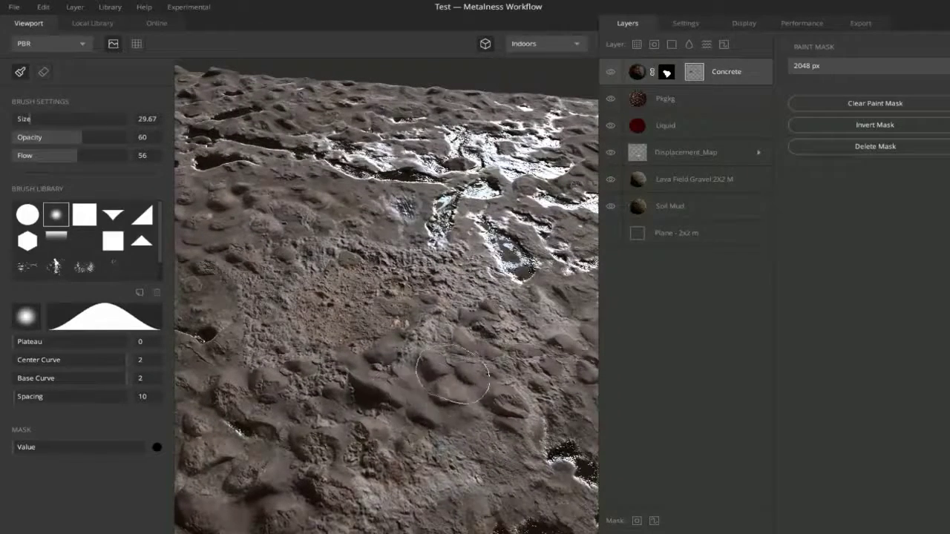
- Paint black on the Concrete Crack layer's mask to remove parts of the decal from the mud around the foreground pebbles
{"action": "left_click_drag", "start_coordinate": [373, 415], "coordinate": [356, 462]}
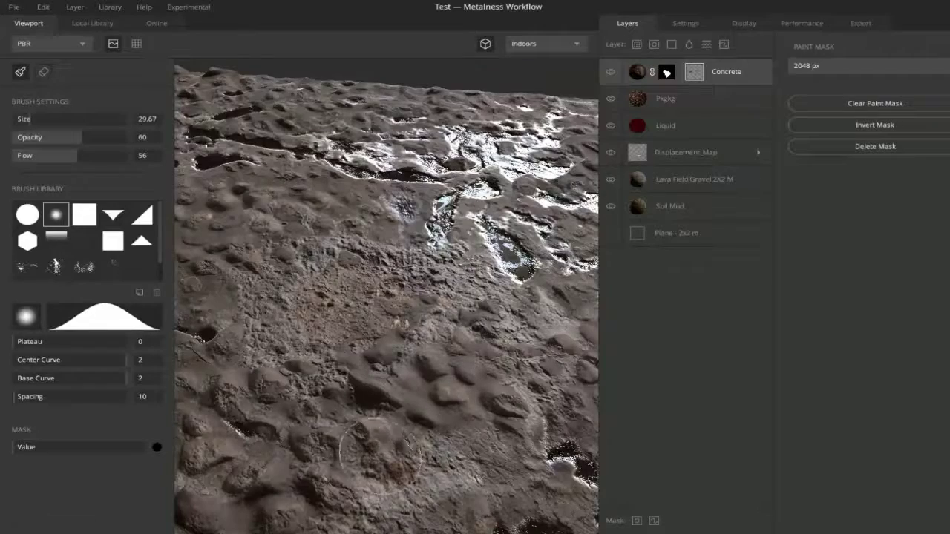
{"action": "middle_click_drag", "start_coordinate": [428, 426], "coordinate": [313, 445]}
{"action": "left_click_drag", "start_coordinate": [520, 417], "coordinate": [512, 475], "text": "alt"}
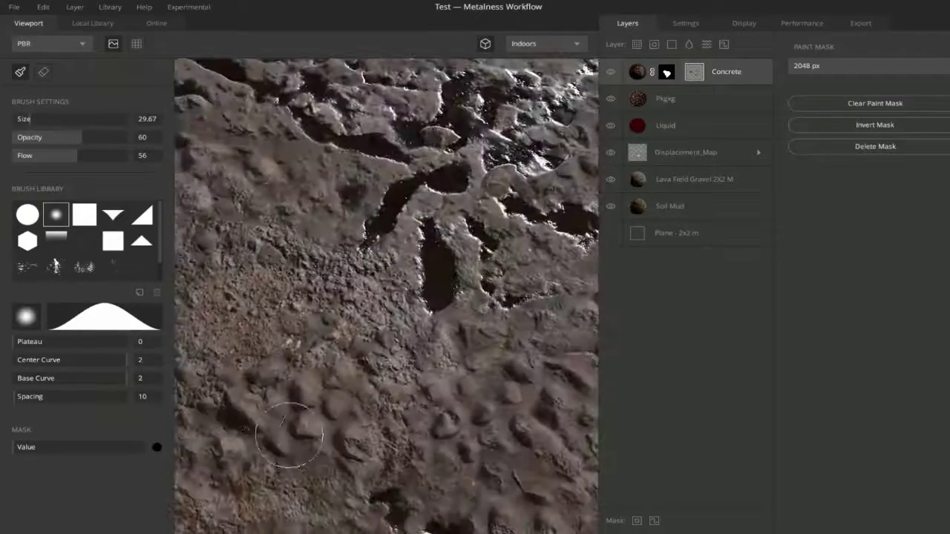
{"action": "middle_click_drag", "start_coordinate": [243, 413], "coordinate": [431, 382]}
{"action": "mouse_move", "coordinate": [284, 427]}
{"action": "left_mouse_down", "text": "alt"}
{"action": "mouse_move", "coordinate": [327, 421]}
{"action": "mouse_move", "coordinate": [314, 408]}
{"action": "left_mouse_up", "text": "alt"}
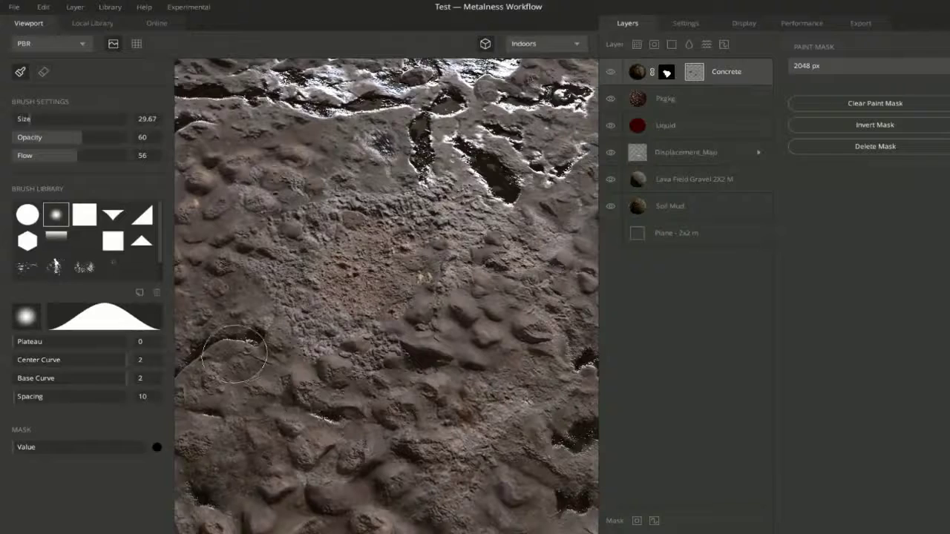
{"action": "middle_click_drag", "start_coordinate": [339, 393], "coordinate": [331, 382]}
{"action": "mouse_move", "coordinate": [331, 382]}
{"action": "left_mouse_down", "text": "alt"}
{"action": "mouse_move", "coordinate": [371, 381]}
{"action": "mouse_move", "coordinate": [339, 400]}
{"action": "left_mouse_up", "text": "alt"}
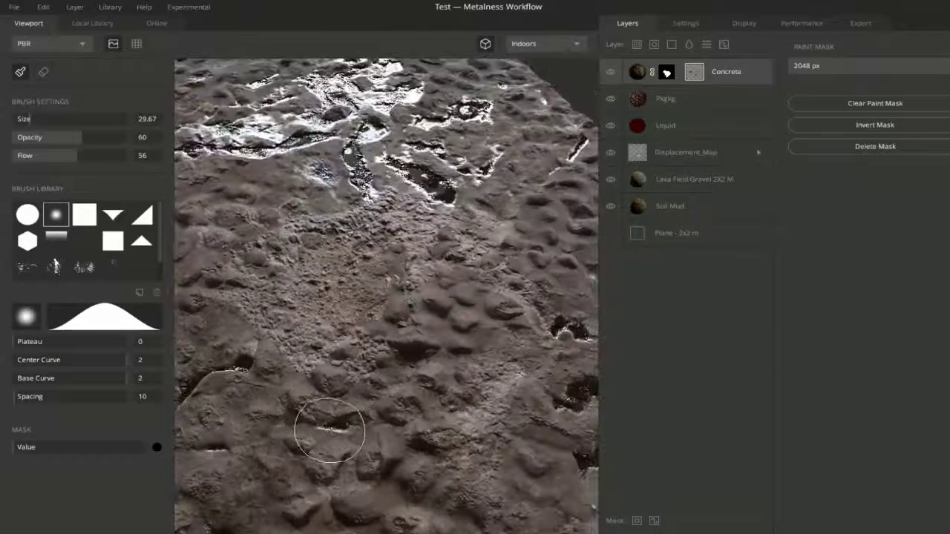
- Raise the Concrete Crack layer's blend radius slightly above 0 to soften its edges
{"action": "left_click", "coordinate": [639, 73]}
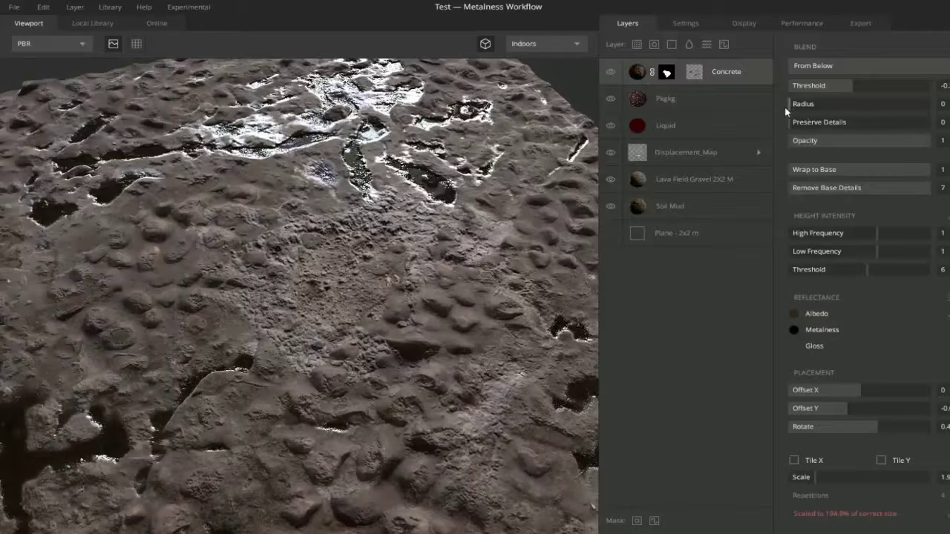
{"action": "left_click_drag", "start_coordinate": [789, 109], "coordinate": [802, 109]}
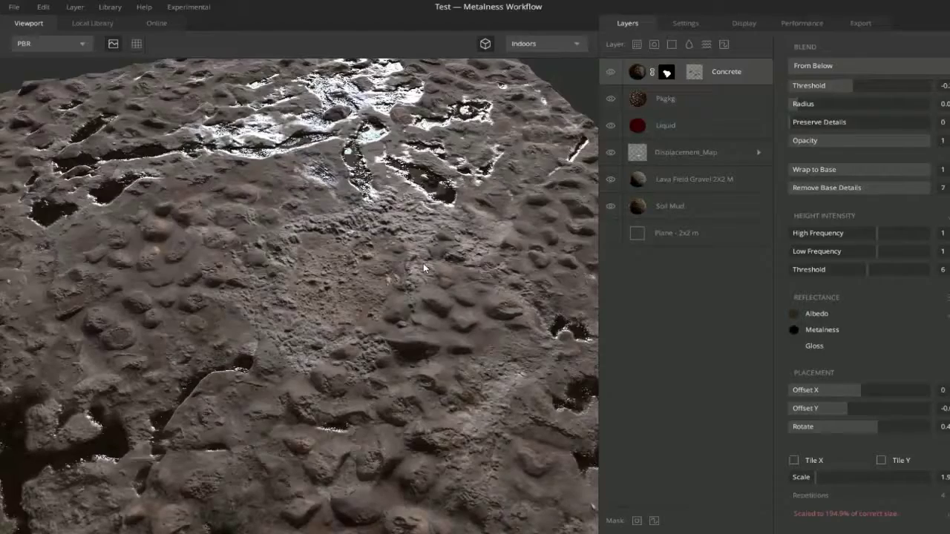
{"action": "left_click_drag", "start_coordinate": [308, 333], "coordinate": [328, 324]}
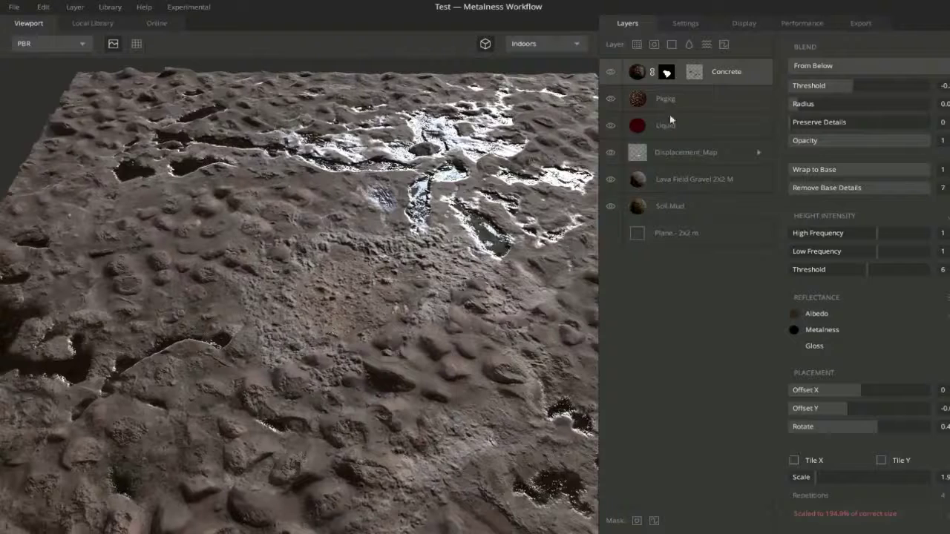
- Add the Concrete Patch decal from the local library, rotate it to a negative angle, and offset it toward negative X and positive Y
{"action": "left_click", "coordinate": [94, 22]}
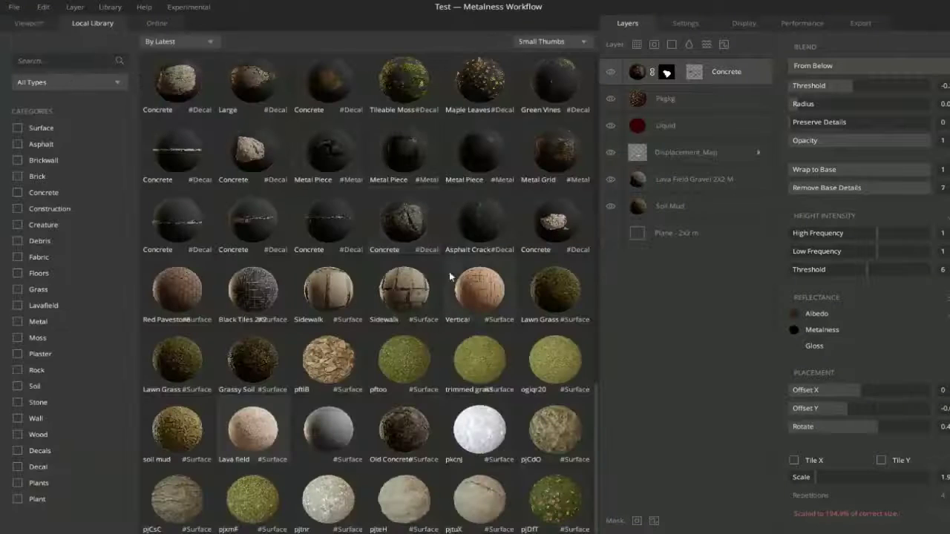
{"action": "double_click", "coordinate": [477, 216]}
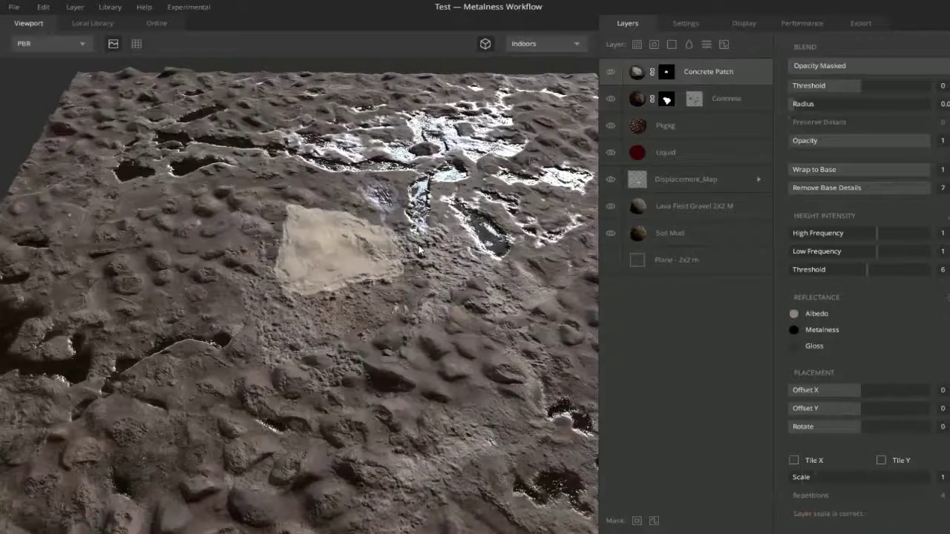
{"action": "left_click_drag", "start_coordinate": [359, 263], "coordinate": [548, 303]}
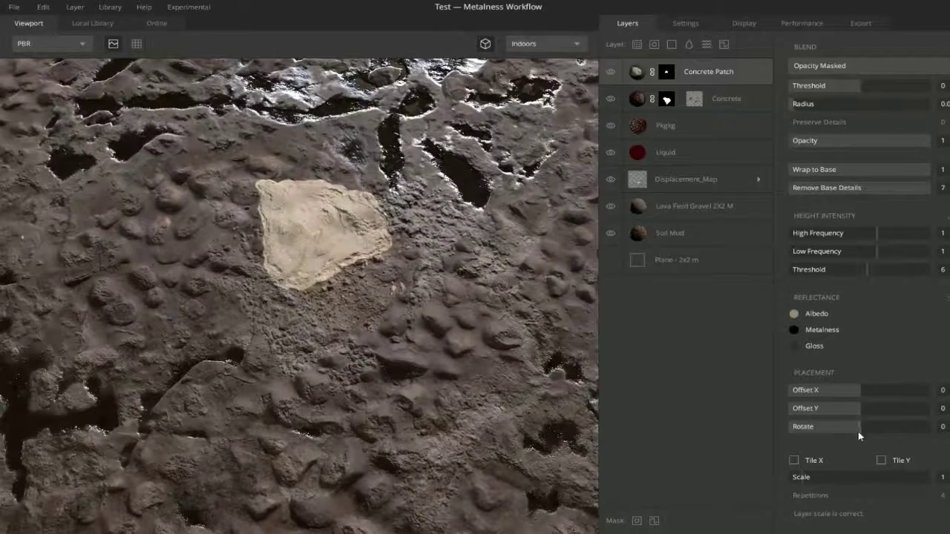
{"action": "left_click_drag", "start_coordinate": [859, 436], "coordinate": [828, 428]}
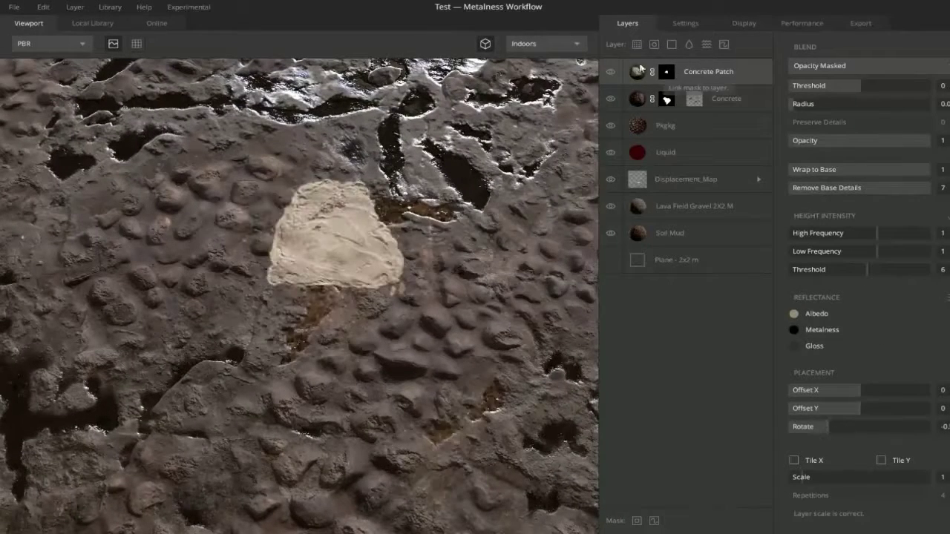
{"action": "left_click", "coordinate": [610, 72]}
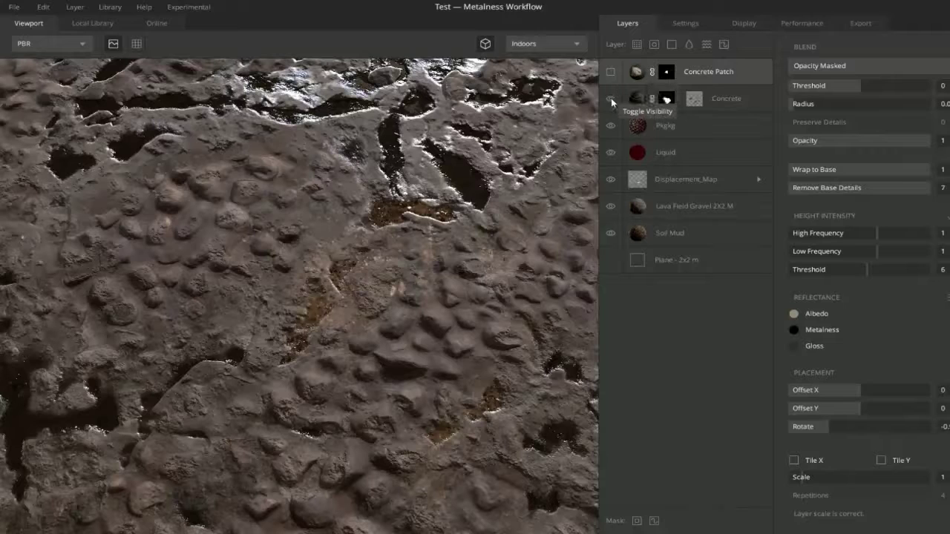
{"action": "left_click", "coordinate": [610, 72]}
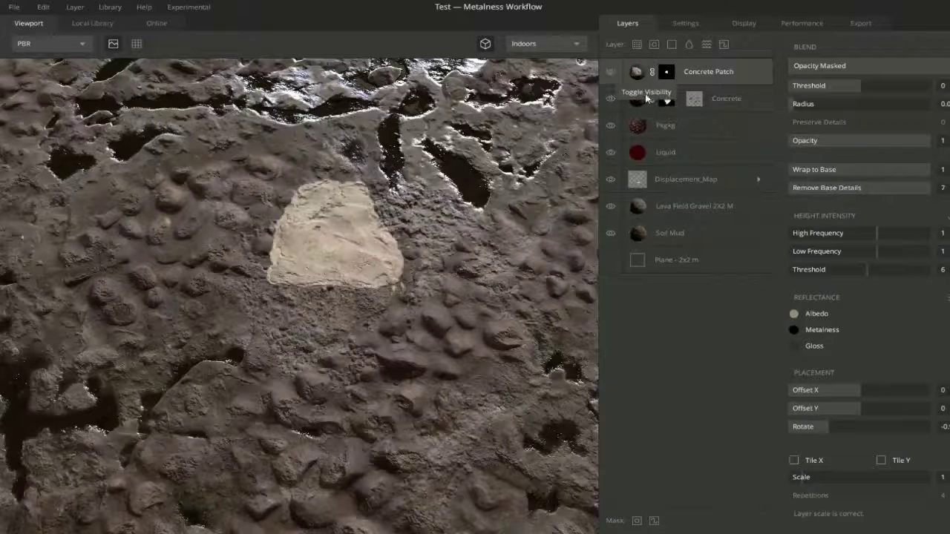
{"action": "left_click_drag", "start_coordinate": [859, 410], "coordinate": [820, 391]}
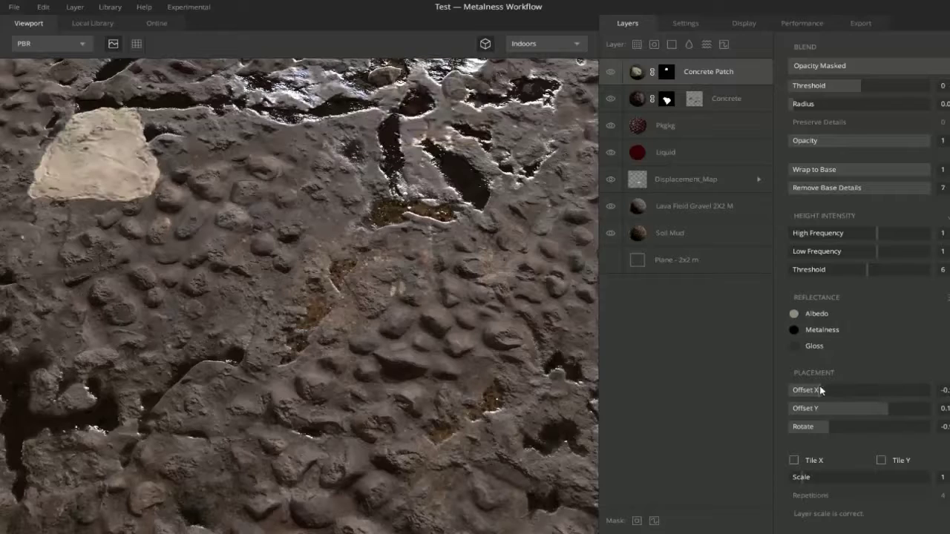
- Try From Above blending on the Concrete Patch layer with negative and slightly positive thresholds
{"action": "left_click", "coordinate": [840, 67]}
{"action": "left_click", "coordinate": [836, 83]}
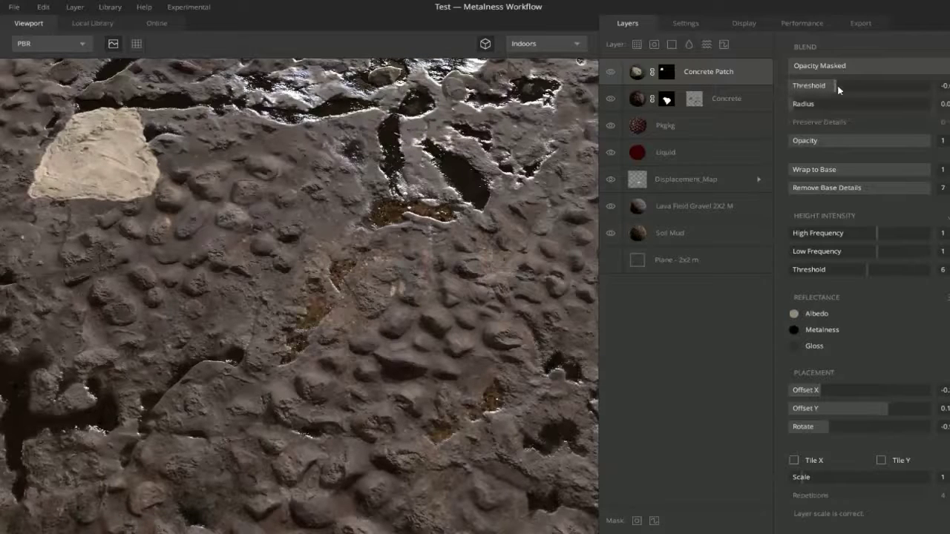
{"action": "left_click", "coordinate": [841, 73]}
{"action": "left_click", "coordinate": [840, 86]}
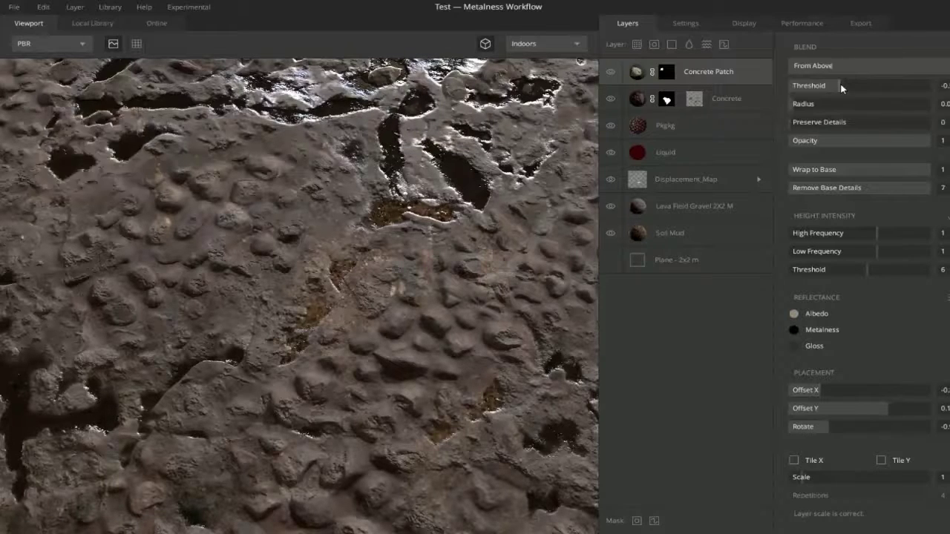
{"action": "mouse_move", "coordinate": [858, 90]}
{"action": "left_mouse_down"}
{"action": "mouse_move", "coordinate": [892, 95]}
{"action": "mouse_move", "coordinate": [872, 97]}
{"action": "left_mouse_up"}
- Switch the Concrete Patch layer's blending to From Below with a slightly negative threshold
{"action": "left_click", "coordinate": [843, 65]}
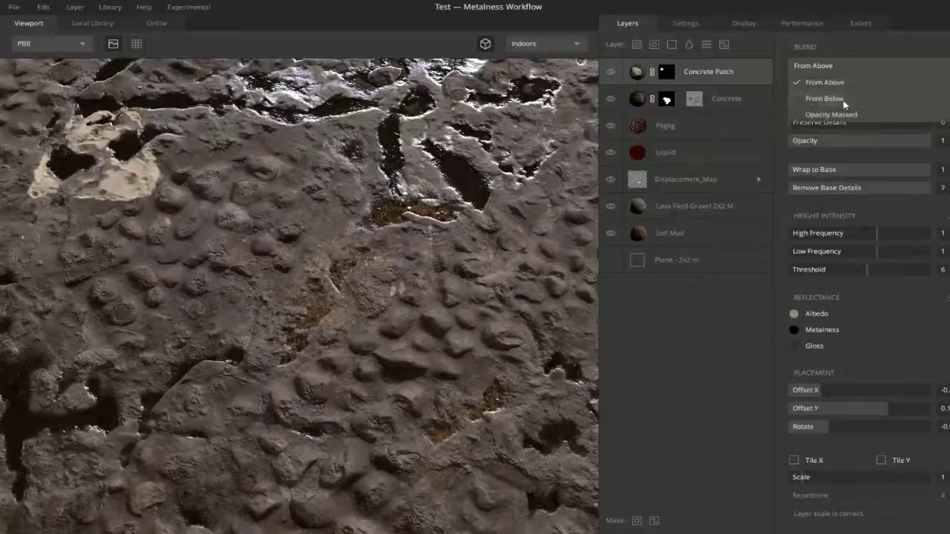
{"action": "left_click", "coordinate": [844, 99]}
{"action": "left_click_drag", "start_coordinate": [857, 91], "coordinate": [851, 94]}
- Scale the Concrete Patch layer to 272.9% of its correct size, set its height intensity threshold to 10, and reduce its blend radius
{"action": "left_click_drag", "start_coordinate": [825, 479], "coordinate": [828, 482]}
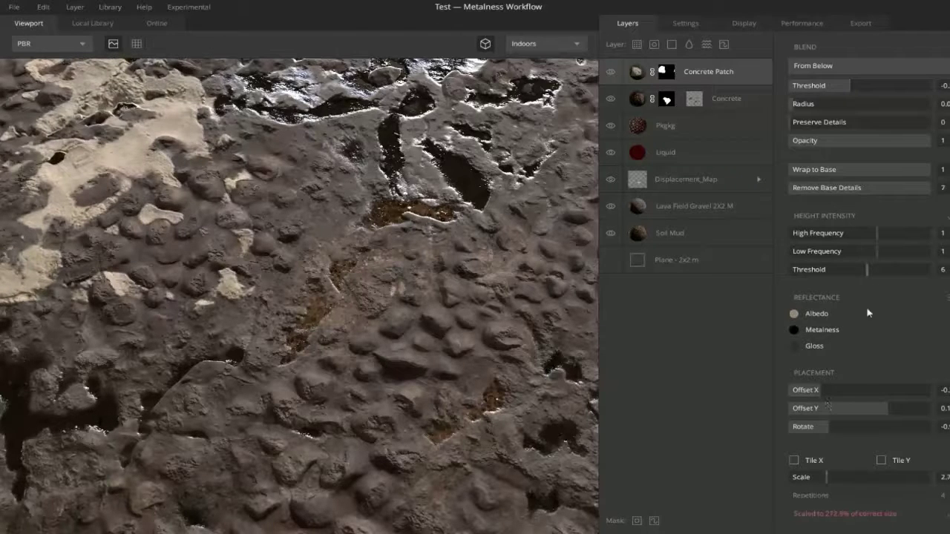
{"action": "left_click_drag", "start_coordinate": [868, 272], "coordinate": [748, 276]}
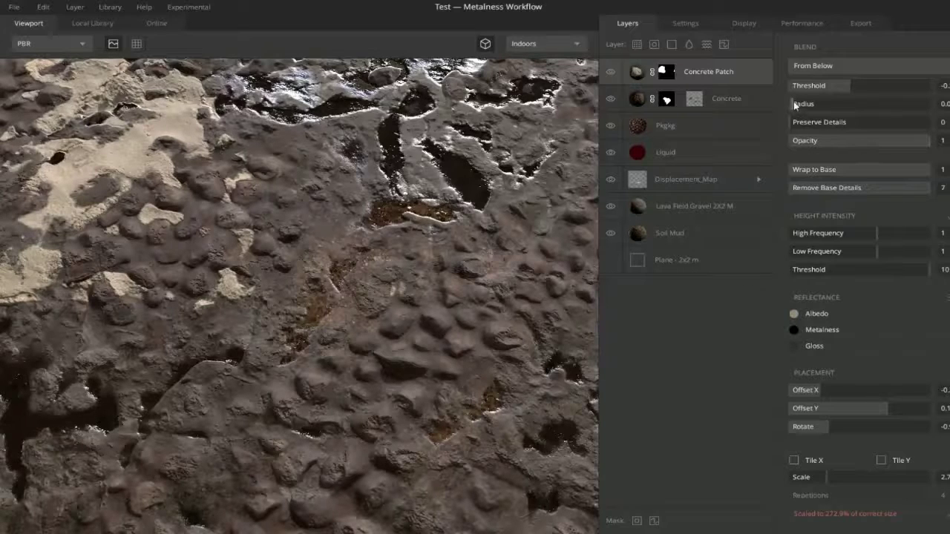
{"action": "mouse_move", "coordinate": [795, 105]}
{"action": "left_mouse_down"}
{"action": "mouse_move", "coordinate": [776, 108]}
{"action": "mouse_move", "coordinate": [791, 110]}
{"action": "left_mouse_up"}
- Sample the surrounding mud for the Concrete Patch albedo, darken it to about hue 22, saturation 84 and value 18, and apply it
{"action": "left_click", "coordinate": [794, 313]}
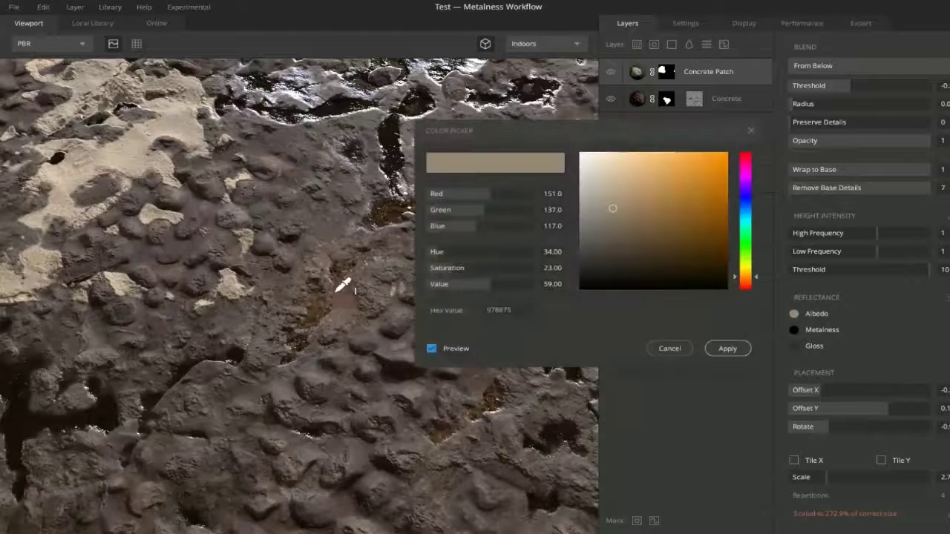
{"action": "left_click", "coordinate": [324, 302]}
{"action": "left_click", "coordinate": [302, 265]}
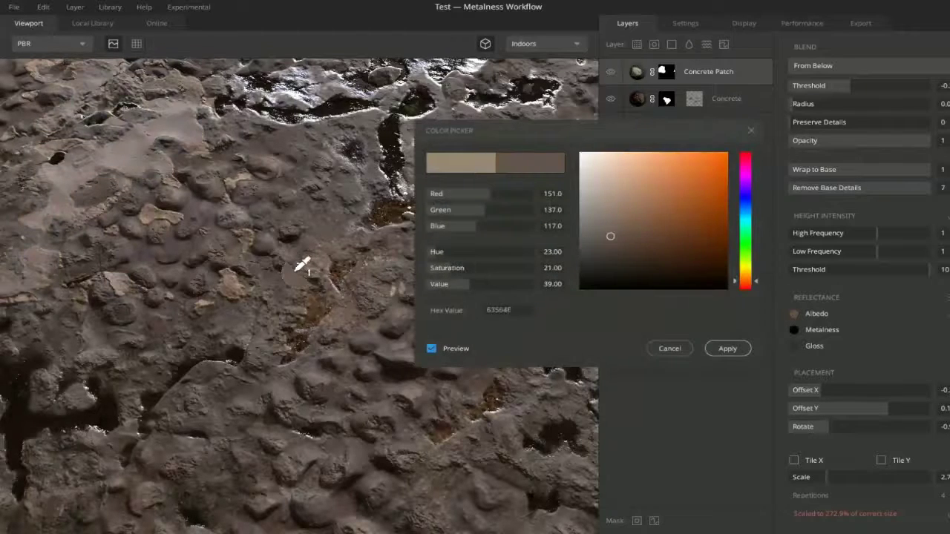
{"action": "left_click", "coordinate": [177, 371]}
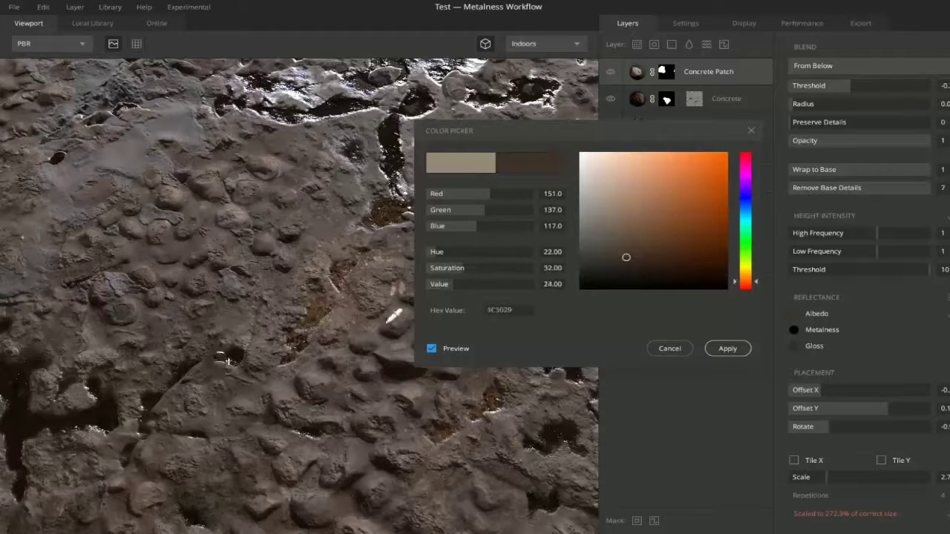
{"action": "mouse_move", "coordinate": [624, 259]}
{"action": "left_mouse_down"}
{"action": "mouse_move", "coordinate": [634, 271]}
{"action": "mouse_move", "coordinate": [605, 272]}
{"action": "mouse_move", "coordinate": [695, 265]}
{"action": "left_mouse_up"}
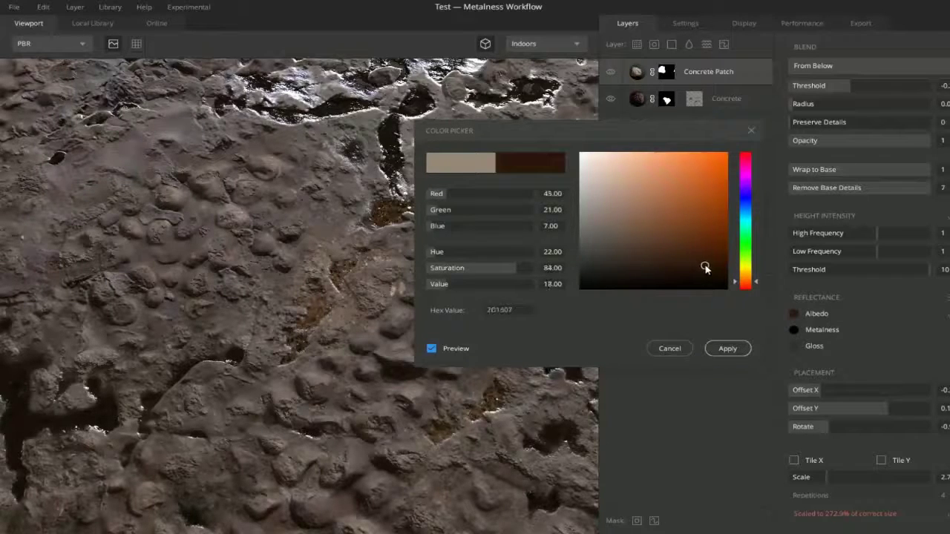
{"action": "left_click", "coordinate": [724, 351]}
- Set the Concrete Patch layer's gloss to black (000000) and apply it
{"action": "left_click_drag", "start_coordinate": [520, 327], "coordinate": [344, 362]}
{"action": "left_click_drag", "start_coordinate": [351, 305], "coordinate": [151, 281]}
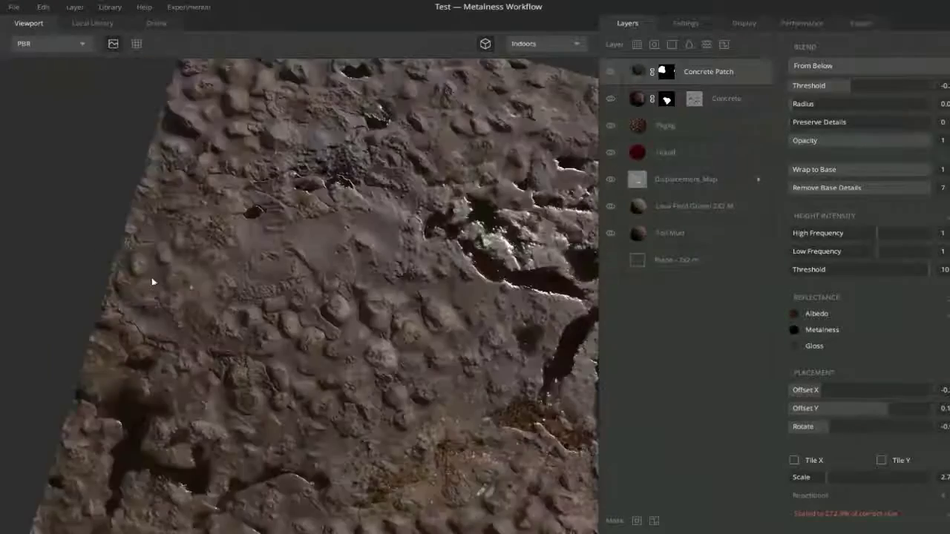
{"action": "scroll", "coordinate": [330, 254], "scroll_direction": "up", "scroll_amount": 4}
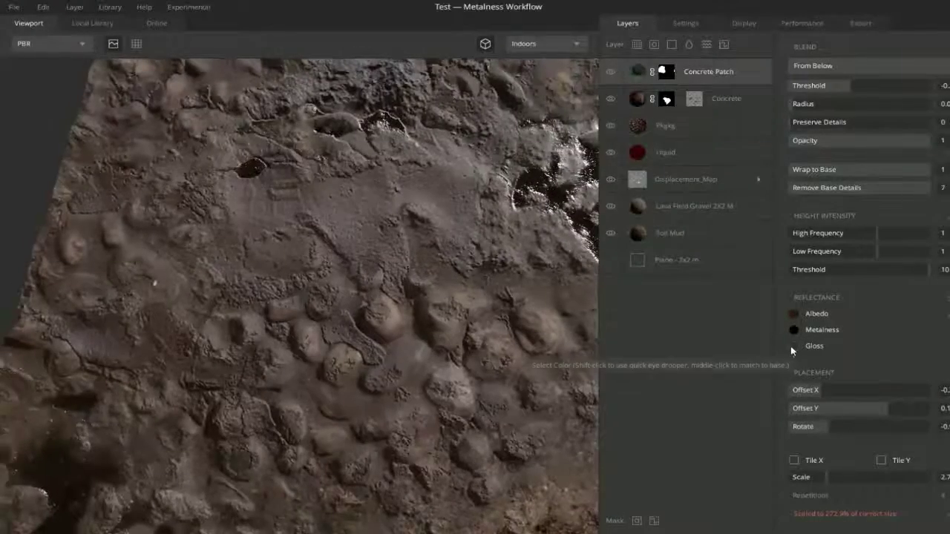
{"action": "left_click", "coordinate": [793, 346]}
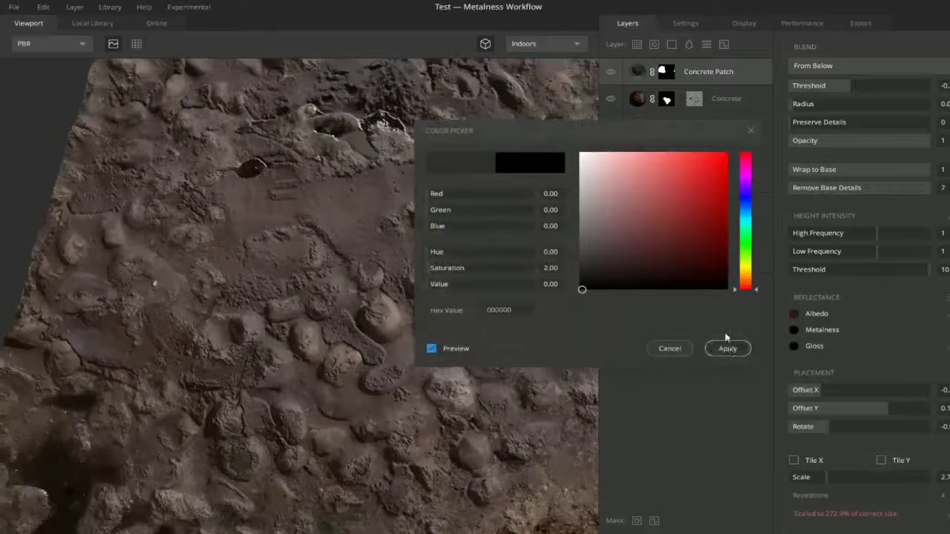
{"action": "left_click", "coordinate": [725, 346]}
- Add a paint mask to the Concrete Patch layer and paint black on it along the plane's edge
{"action": "left_click", "coordinate": [654, 520]}
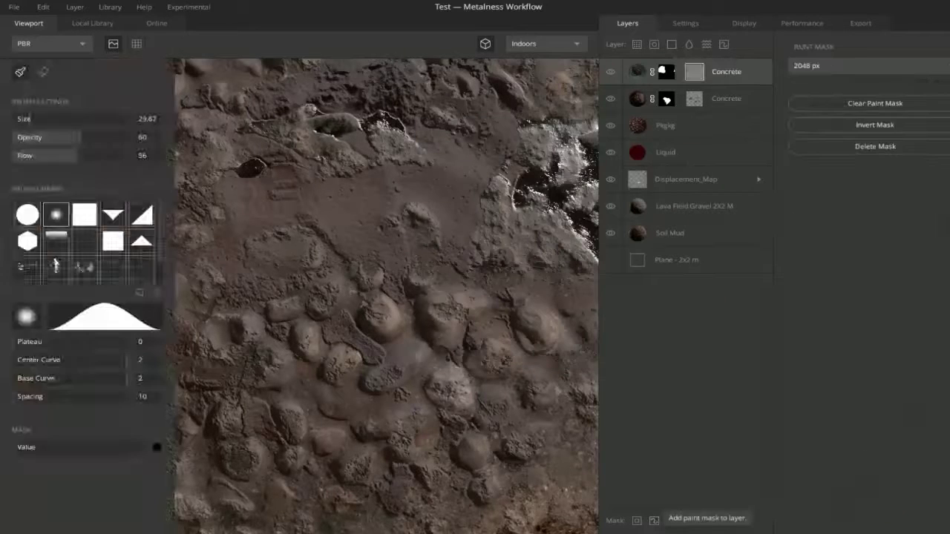
{"action": "scroll", "coordinate": [483, 248], "scroll_direction": "up", "scroll_amount": 4}
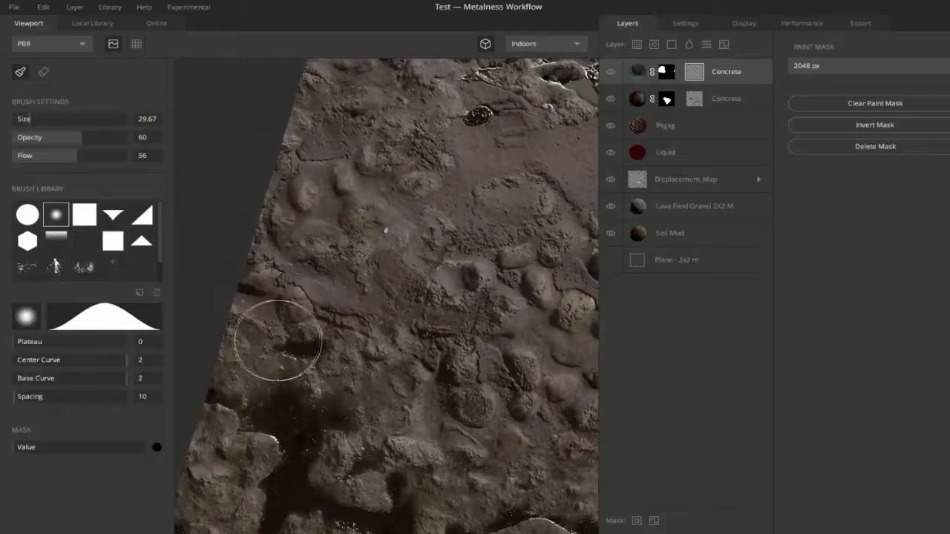
{"action": "mouse_move", "coordinate": [276, 339]}
{"action": "left_mouse_down"}
{"action": "mouse_move", "coordinate": [242, 304]}
{"action": "mouse_move", "coordinate": [312, 291]}
{"action": "left_mouse_up"}
{"action": "middle_click_drag", "start_coordinate": [340, 254], "coordinate": [292, 373]}
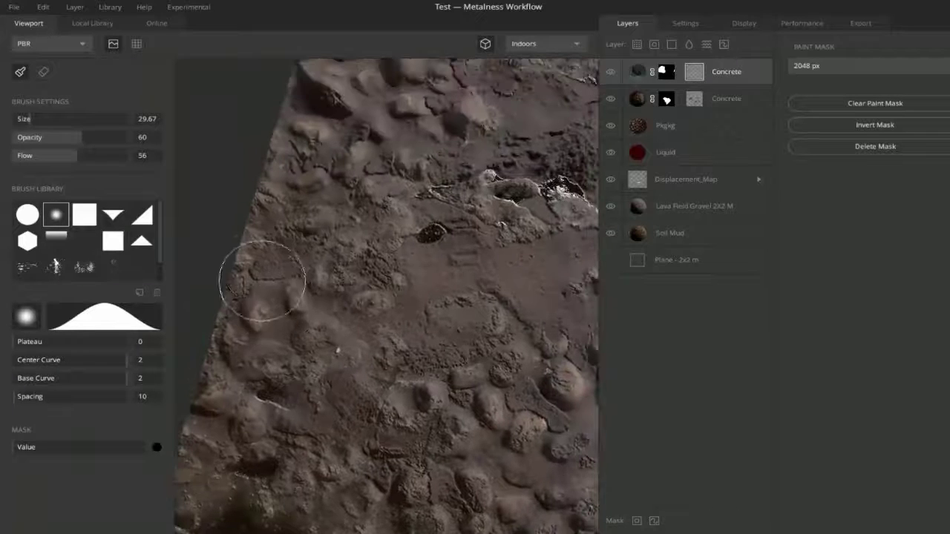
{"action": "middle_click_drag", "start_coordinate": [308, 246], "coordinate": [265, 294]}
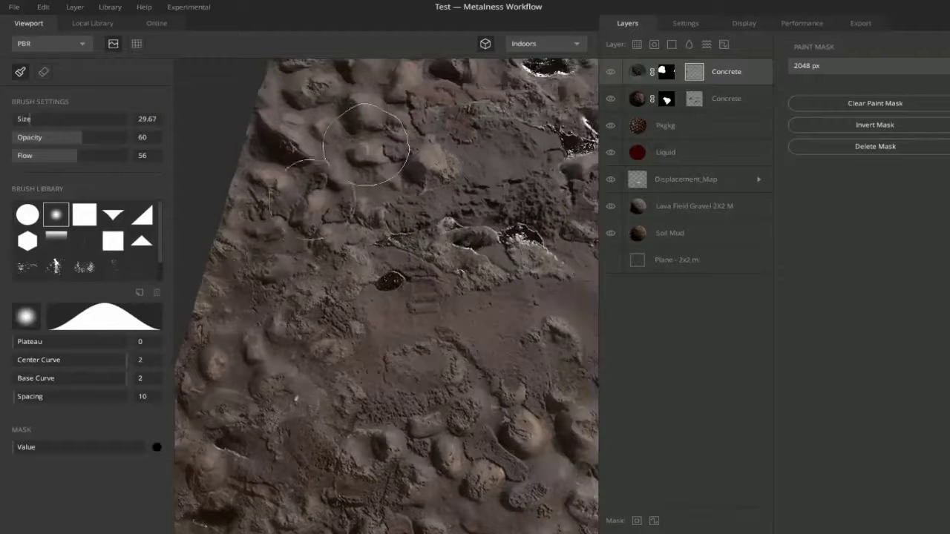
{"action": "mouse_move", "coordinate": [304, 186]}
{"action": "middle_mouse_down"}
{"action": "mouse_move", "coordinate": [230, 161]}
{"action": "mouse_move", "coordinate": [275, 279]}
{"action": "middle_mouse_up"}
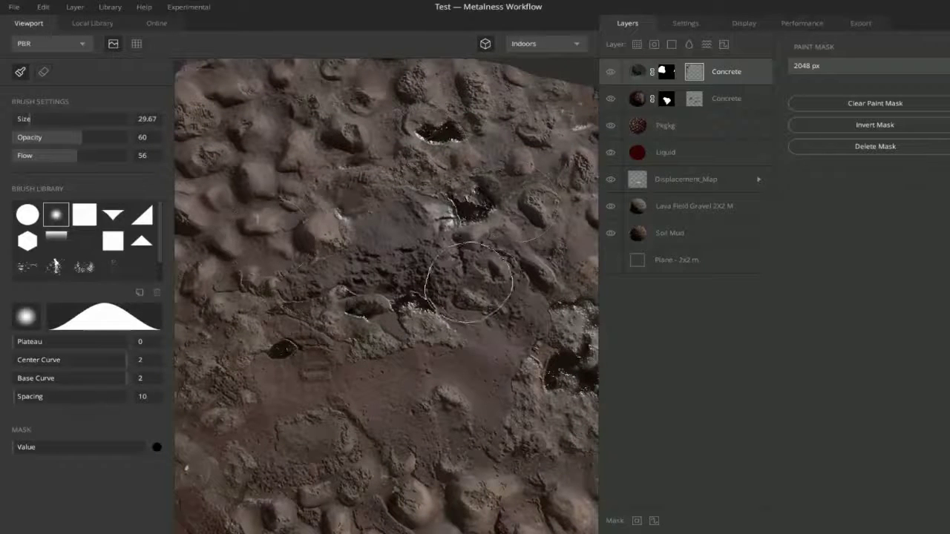
- Paint black on the top Concrete layer's paint mask to bring back puddles and stones across the plane
{"action": "middle_click_drag", "start_coordinate": [420, 308], "coordinate": [428, 198]}
{"action": "left_click_drag", "start_coordinate": [321, 233], "coordinate": [250, 201]}
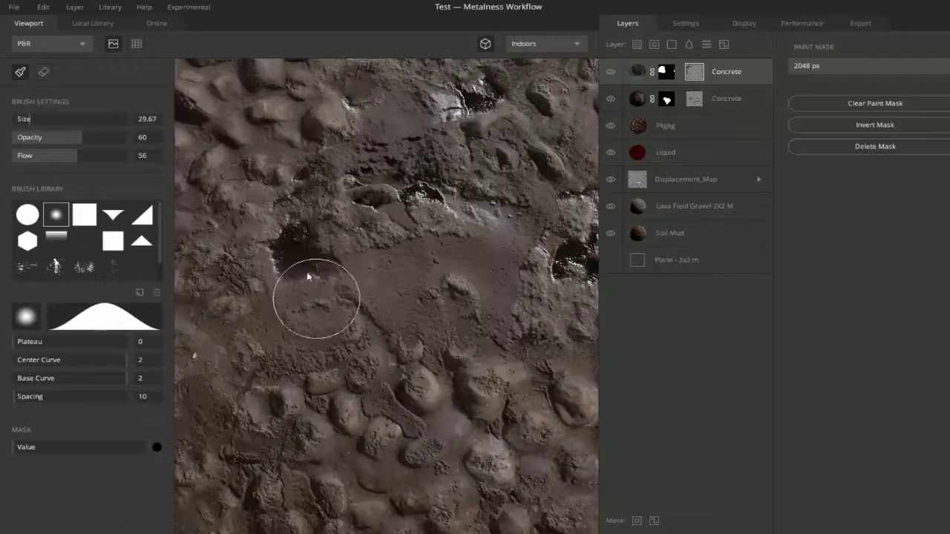
{"action": "middle_click_drag", "start_coordinate": [388, 255], "coordinate": [305, 254]}
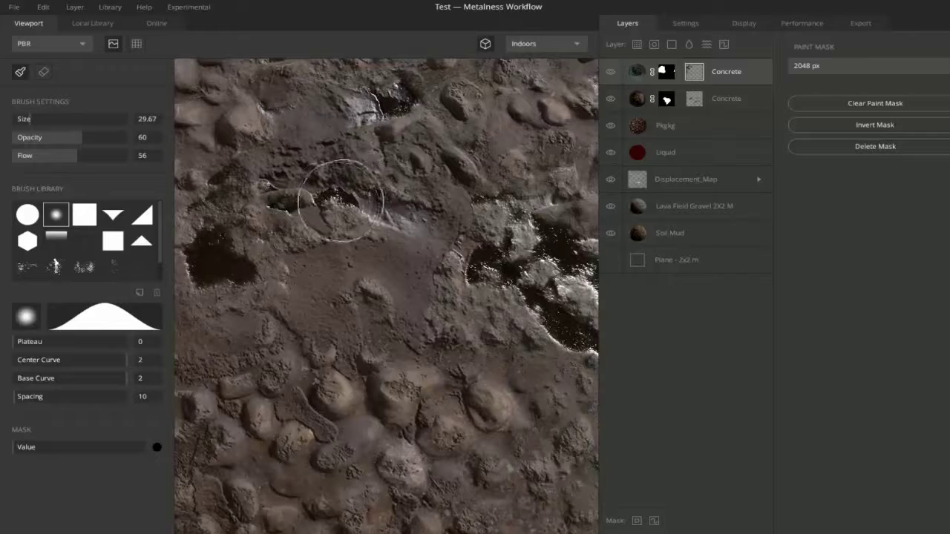
{"action": "middle_click_drag", "start_coordinate": [409, 234], "coordinate": [315, 145]}
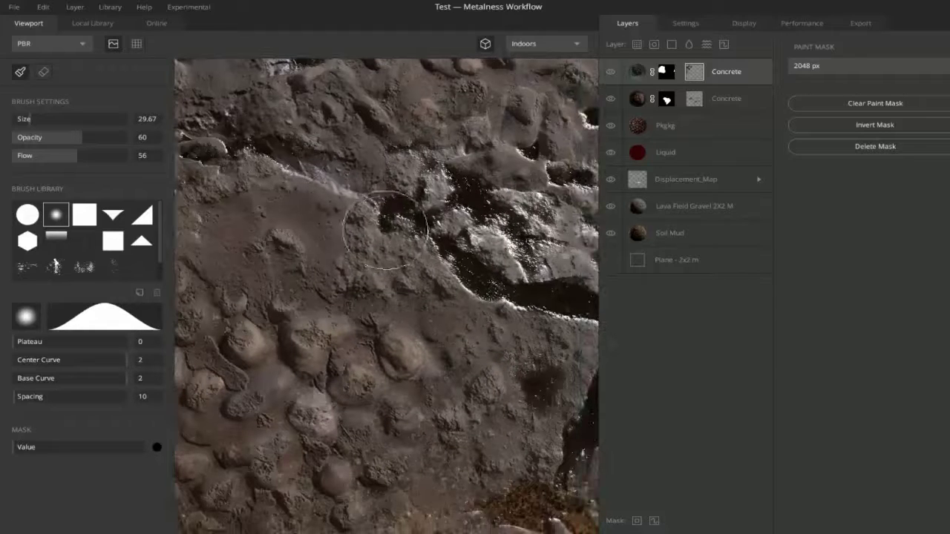
{"action": "middle_click_drag", "start_coordinate": [405, 299], "coordinate": [461, 227]}
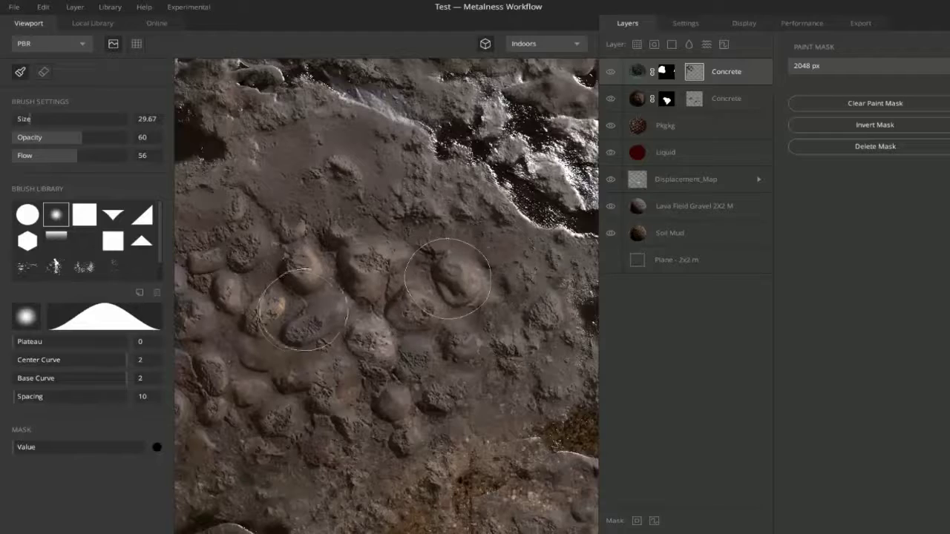
{"action": "middle_click_drag", "start_coordinate": [435, 276], "coordinate": [467, 312]}
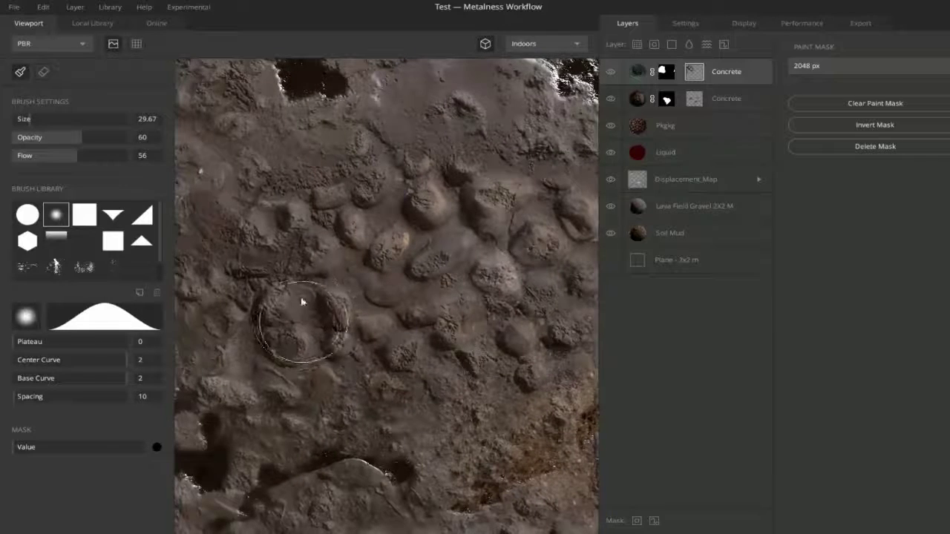
{"action": "middle_click_drag", "start_coordinate": [297, 317], "coordinate": [382, 244]}
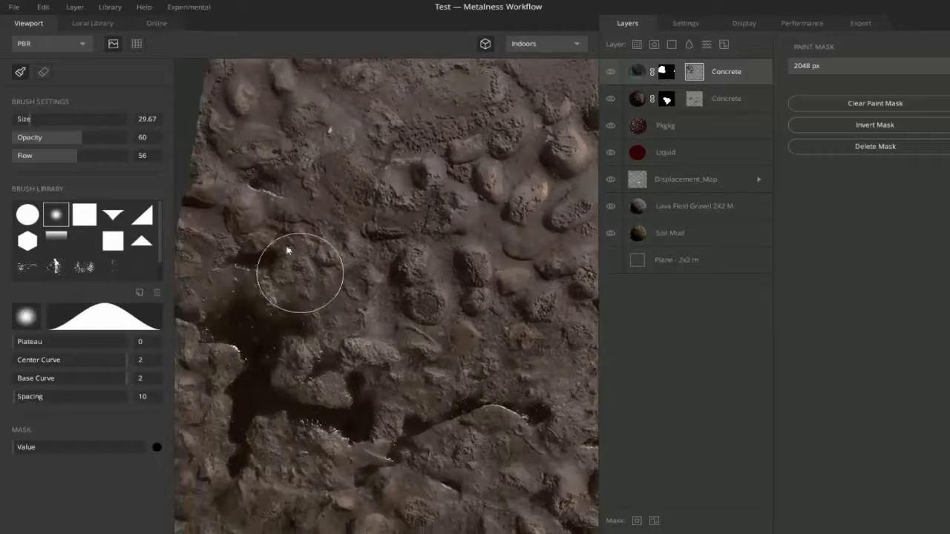
{"action": "middle_click_drag", "start_coordinate": [376, 259], "coordinate": [407, 213]}
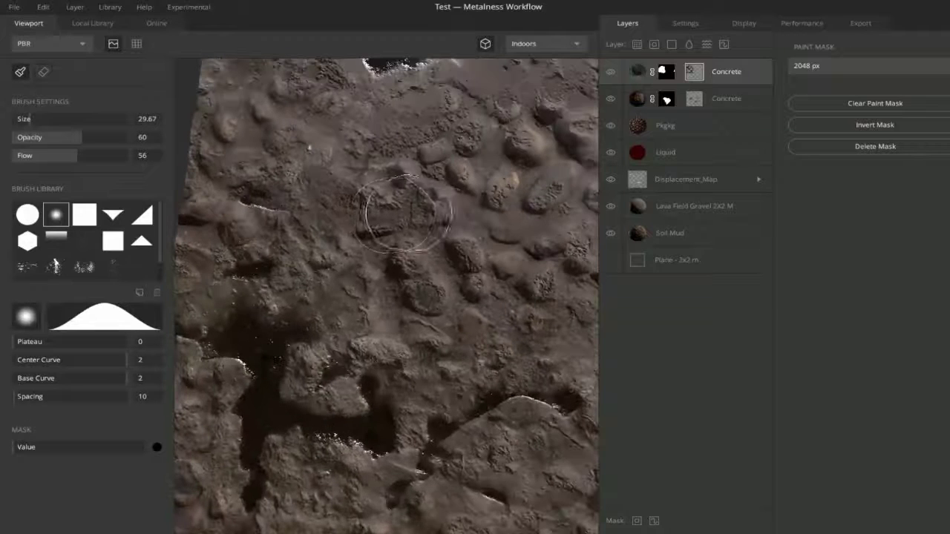
{"action": "middle_click_drag", "start_coordinate": [403, 263], "coordinate": [364, 244]}
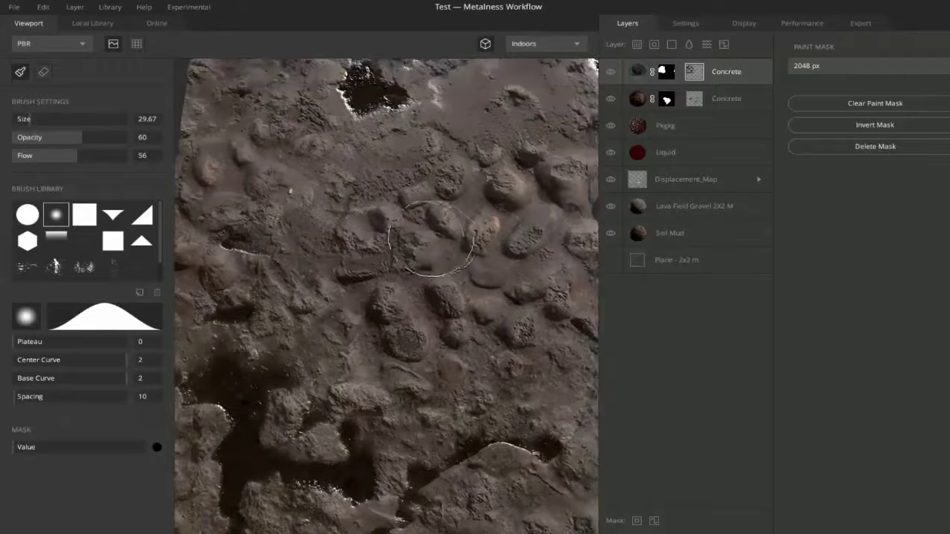
{"action": "mouse_move", "coordinate": [431, 237]}
{"action": "middle_mouse_down"}
{"action": "mouse_move", "coordinate": [329, 272]}
{"action": "mouse_move", "coordinate": [308, 261]}
{"action": "middle_mouse_up"}
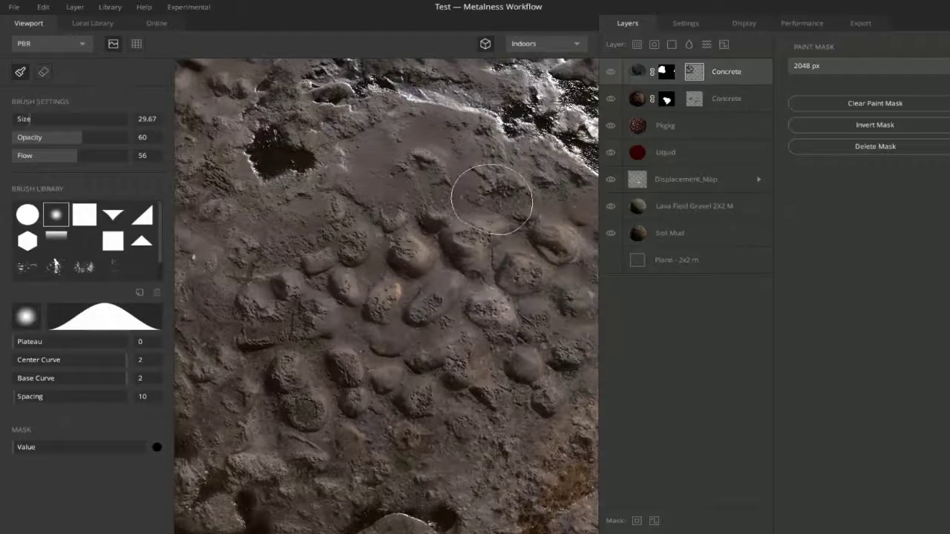
{"action": "mouse_move", "coordinate": [476, 221]}
{"action": "middle_mouse_down"}
{"action": "mouse_move", "coordinate": [351, 195]}
{"action": "mouse_move", "coordinate": [379, 257]}
{"action": "mouse_move", "coordinate": [528, 170]}
{"action": "mouse_move", "coordinate": [372, 229]}
{"action": "mouse_move", "coordinate": [412, 249]}
{"action": "mouse_move", "coordinate": [474, 259]}
{"action": "mouse_move", "coordinate": [333, 289]}
{"action": "mouse_move", "coordinate": [420, 357]}
{"action": "mouse_move", "coordinate": [381, 307]}
{"action": "mouse_move", "coordinate": [393, 275]}
{"action": "mouse_move", "coordinate": [367, 234]}
{"action": "middle_mouse_up"}
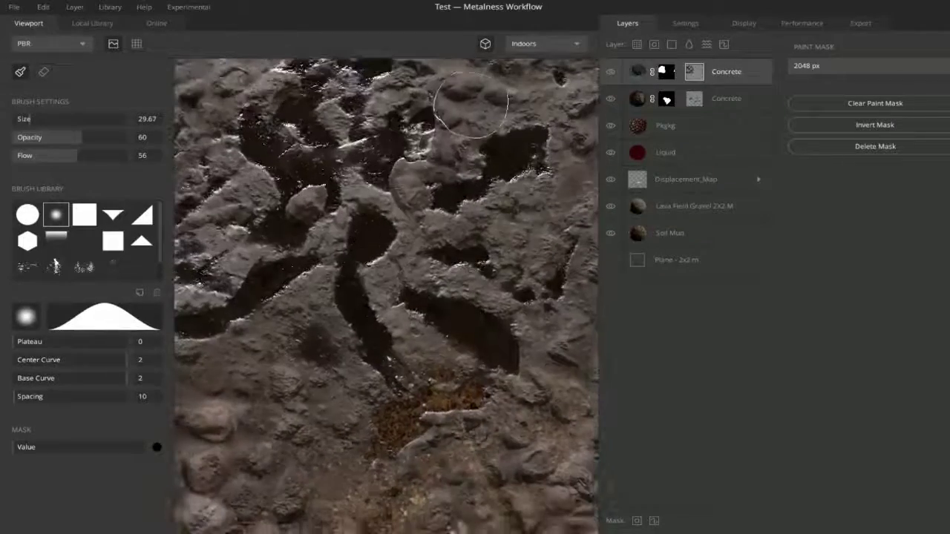
- Toggle the lower Concrete layer's visibility and turn on the tiled preview to inspect the blended surface from several angles
{"action": "left_click", "coordinate": [647, 79]}
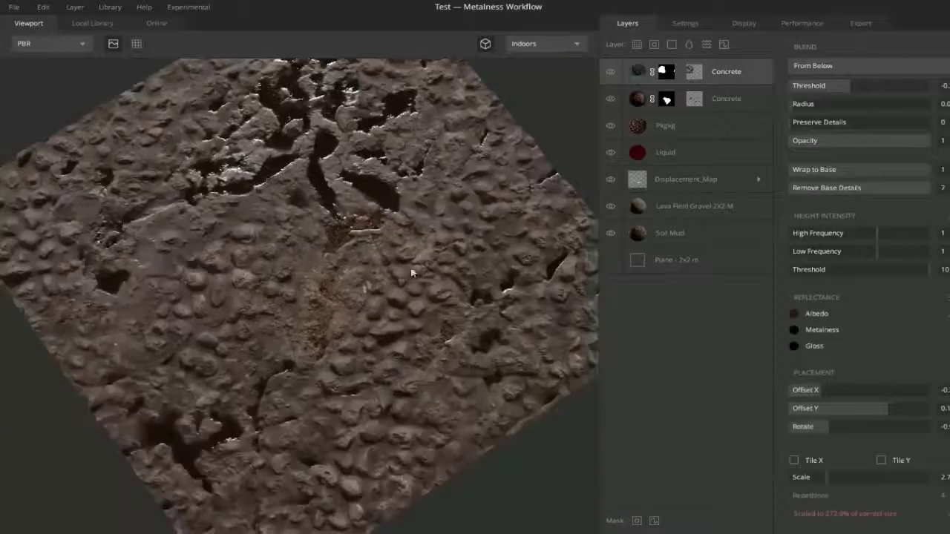
{"action": "middle_click_drag", "start_coordinate": [412, 273], "coordinate": [309, 260]}
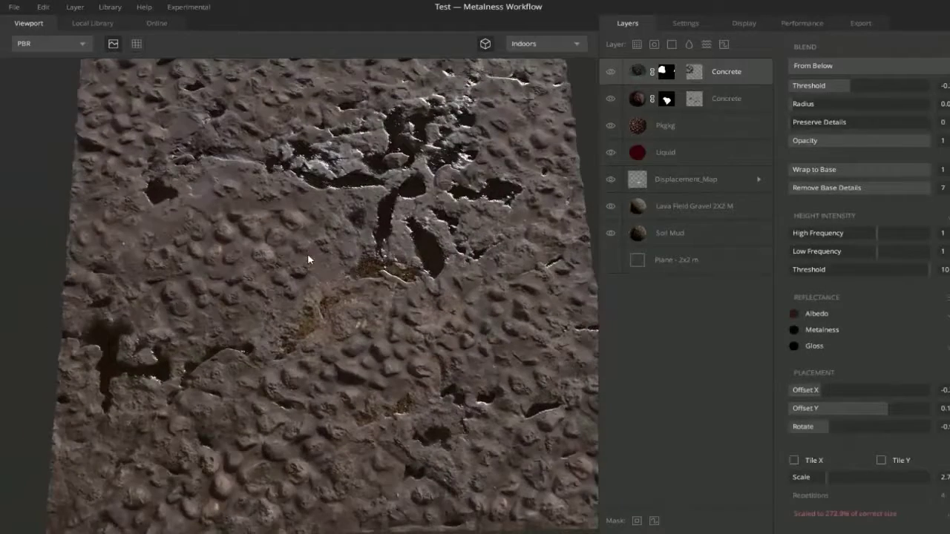
{"action": "left_click", "coordinate": [609, 99]}
{"action": "middle_click_drag", "start_coordinate": [452, 297], "coordinate": [535, 215]}
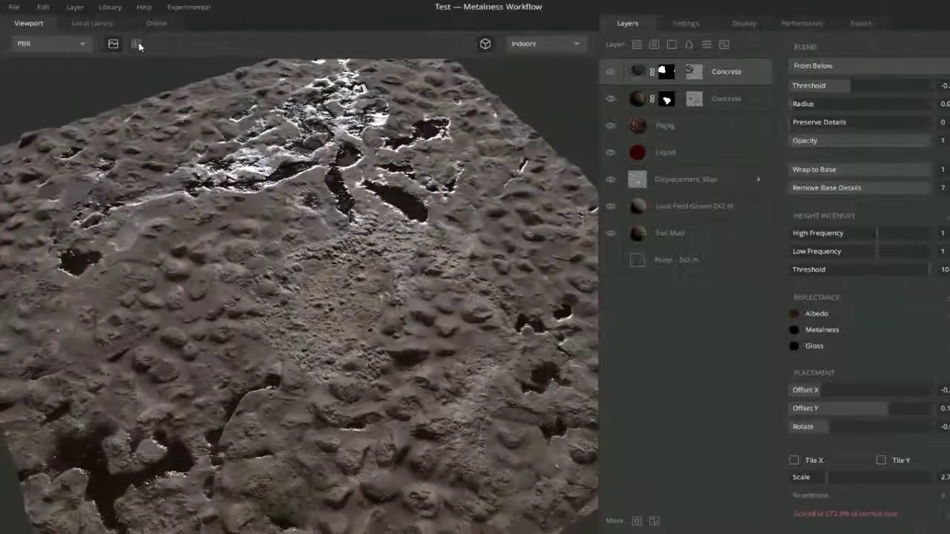
{"action": "left_click", "coordinate": [139, 46]}
{"action": "middle_click_drag", "start_coordinate": [438, 276], "coordinate": [288, 224]}
- Add surface and depth turbidity to the Liquid layer and apply an albedo of hue 49, saturation 11 and value 31
{"action": "left_click", "coordinate": [654, 152]}
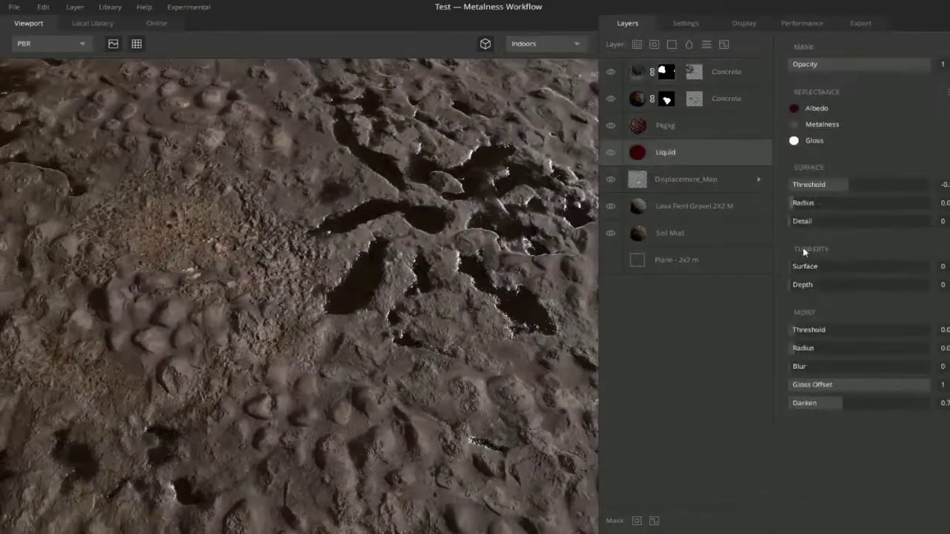
{"action": "left_click_drag", "start_coordinate": [791, 267], "coordinate": [805, 274]}
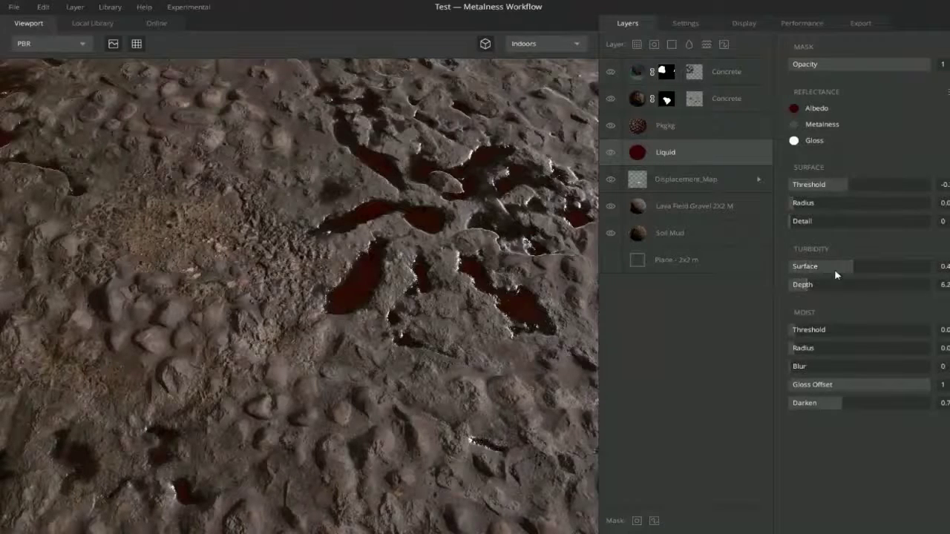
{"action": "left_click", "coordinate": [794, 107]}
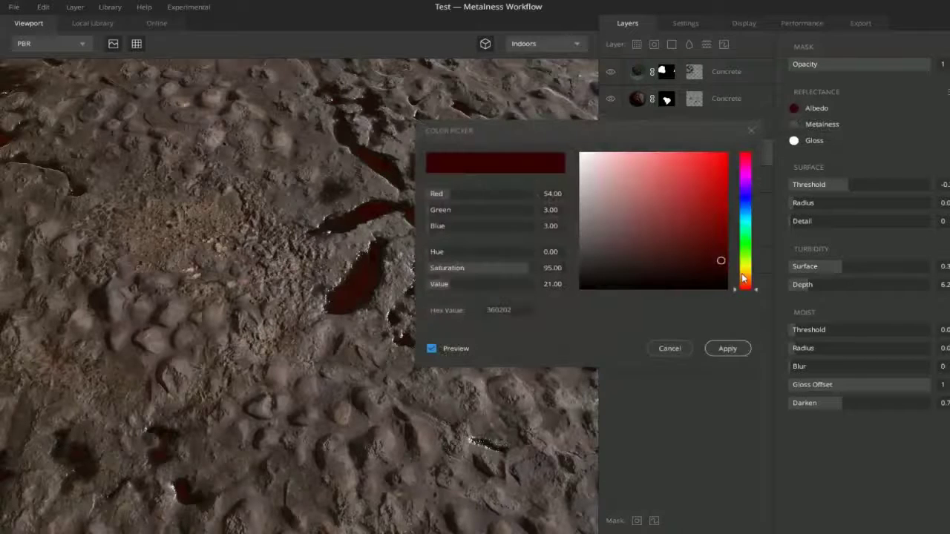
{"action": "left_click_drag", "start_coordinate": [743, 278], "coordinate": [720, 232]}
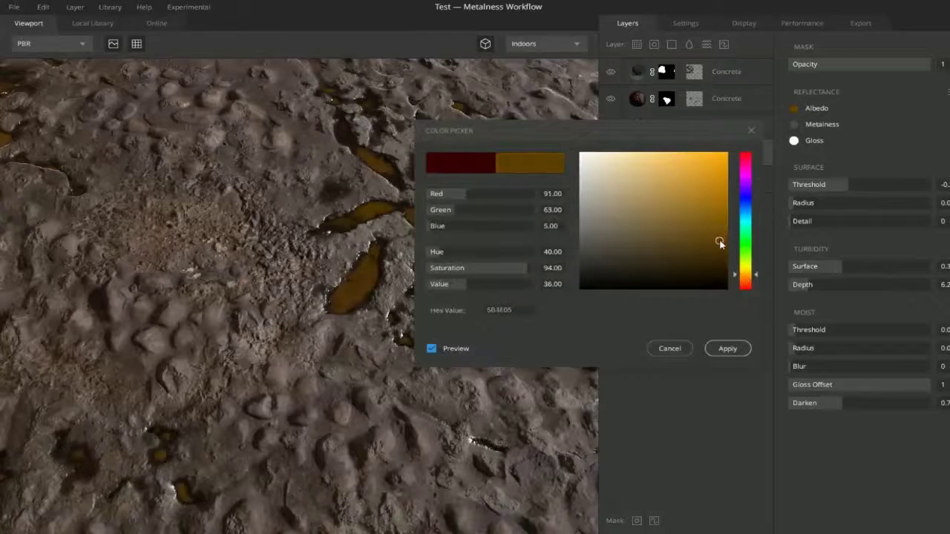
{"action": "left_click_drag", "start_coordinate": [741, 276], "coordinate": [742, 274]}
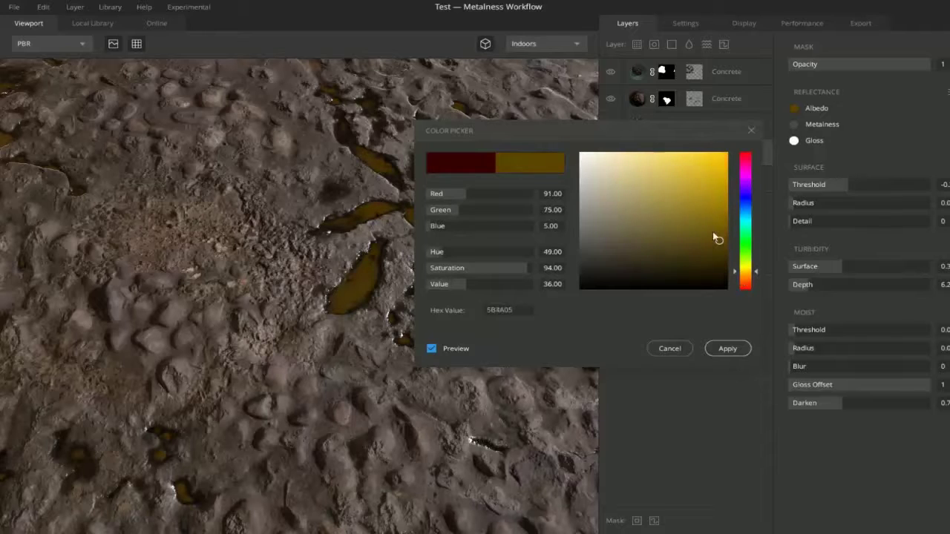
{"action": "mouse_move", "coordinate": [715, 236]}
{"action": "left_mouse_down"}
{"action": "mouse_move", "coordinate": [615, 245]}
{"action": "mouse_move", "coordinate": [572, 224]}
{"action": "mouse_move", "coordinate": [596, 251]}
{"action": "left_mouse_up"}
{"action": "left_click", "coordinate": [726, 348]}
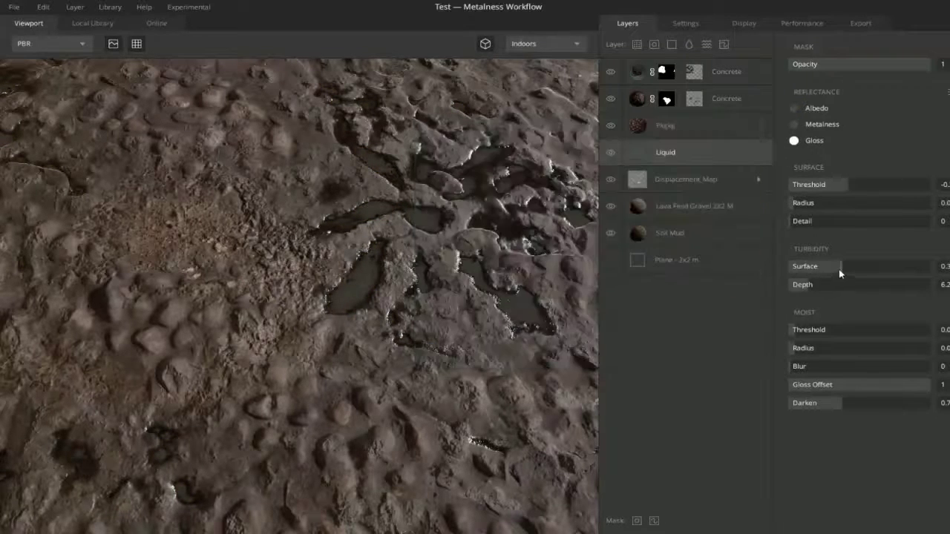
- Set the liquid's turbidity depth to about 49 with surface about 0.1, and apply an albedo of hue 33, saturation 48 and value 27
{"action": "left_click_drag", "start_coordinate": [804, 282], "coordinate": [929, 286]}
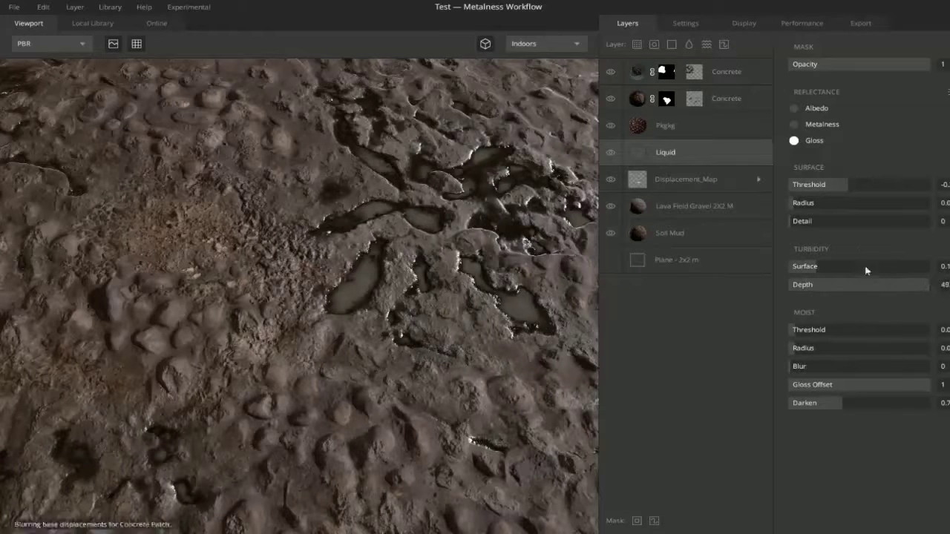
{"action": "left_click_drag", "start_coordinate": [396, 195], "coordinate": [430, 290]}
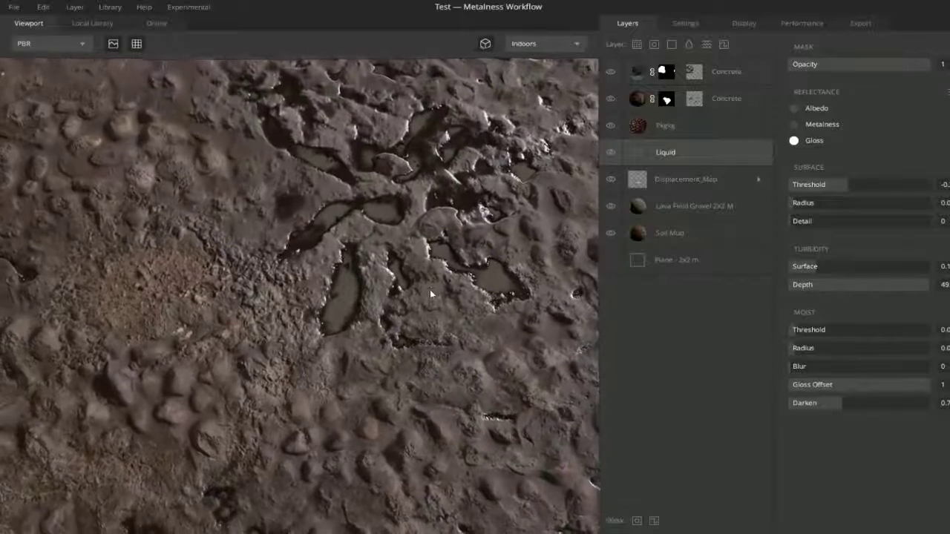
{"action": "left_click", "coordinate": [794, 109]}
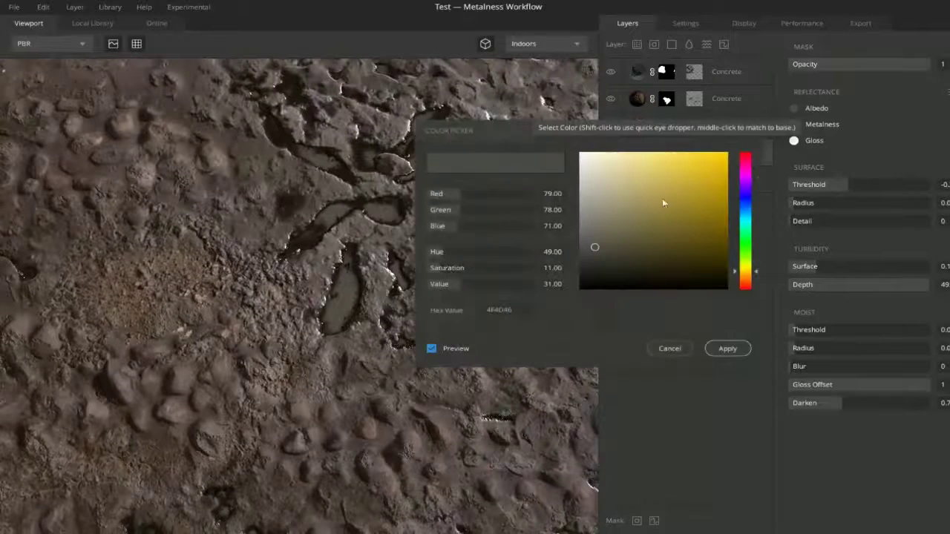
{"action": "mouse_move", "coordinate": [662, 198]}
{"action": "left_mouse_down"}
{"action": "mouse_move", "coordinate": [596, 250]}
{"action": "mouse_move", "coordinate": [596, 264]}
{"action": "mouse_move", "coordinate": [651, 240]}
{"action": "mouse_move", "coordinate": [710, 248]}
{"action": "left_mouse_up"}
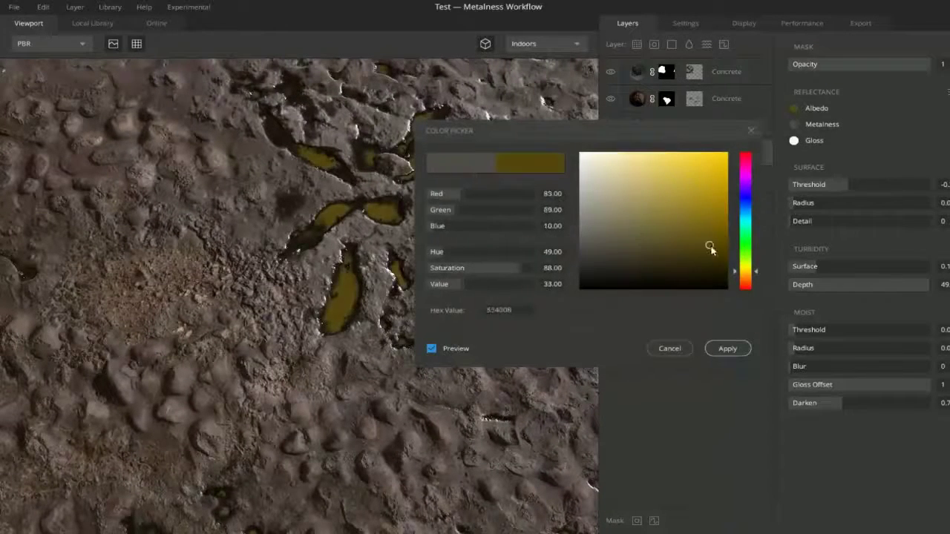
{"action": "mouse_move", "coordinate": [745, 278]}
{"action": "left_mouse_down"}
{"action": "mouse_move", "coordinate": [745, 263]}
{"action": "mouse_move", "coordinate": [745, 279]}
{"action": "left_mouse_up"}
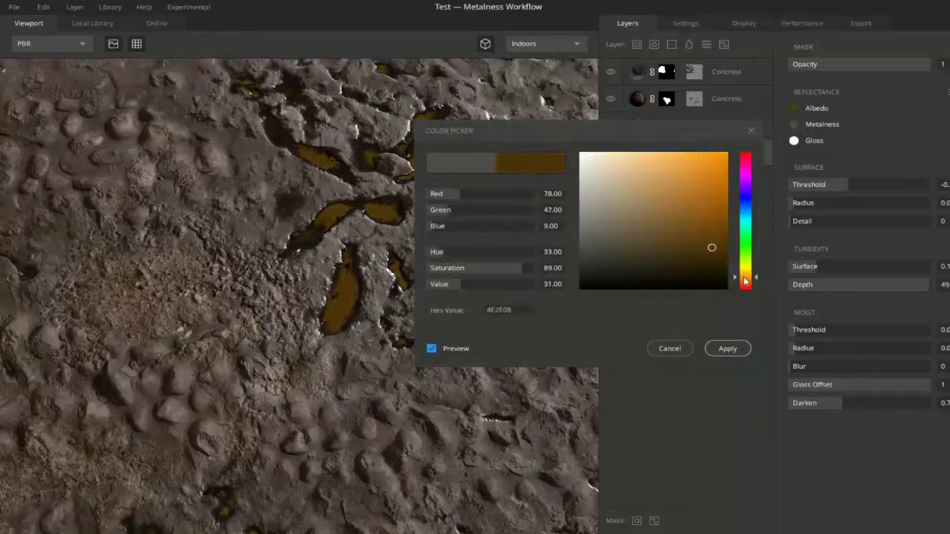
{"action": "mouse_move", "coordinate": [687, 255]}
{"action": "left_mouse_down"}
{"action": "mouse_move", "coordinate": [630, 233]}
{"action": "mouse_move", "coordinate": [631, 255]}
{"action": "mouse_move", "coordinate": [652, 256]}
{"action": "left_mouse_up"}
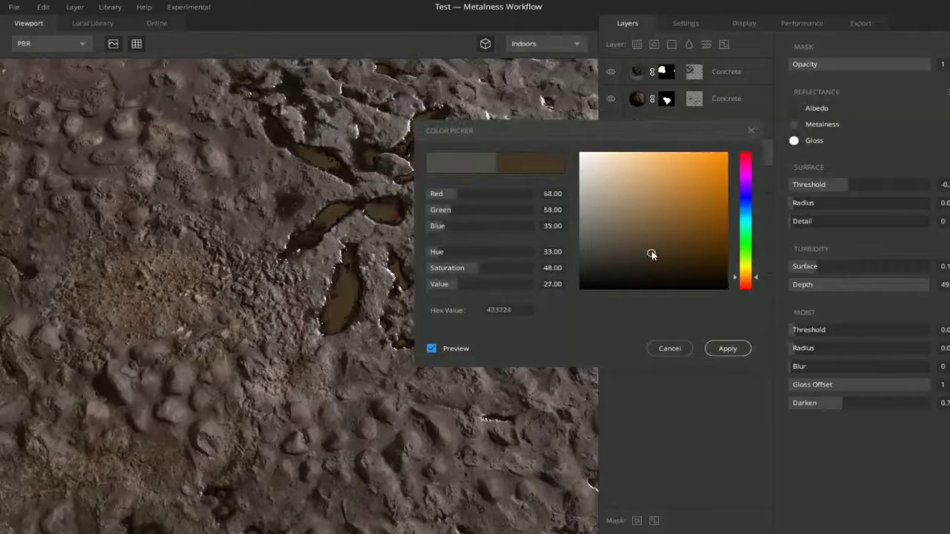
{"action": "left_click", "coordinate": [745, 348]}
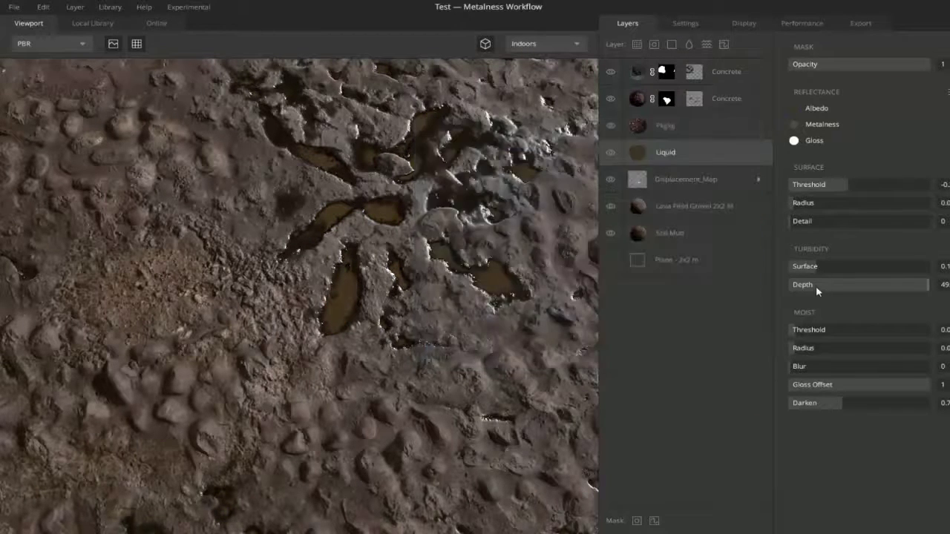
- Set the Liquid layer's turbidity surface to 0 and its turbidity depth to about 30
{"action": "left_click", "coordinate": [811, 288]}
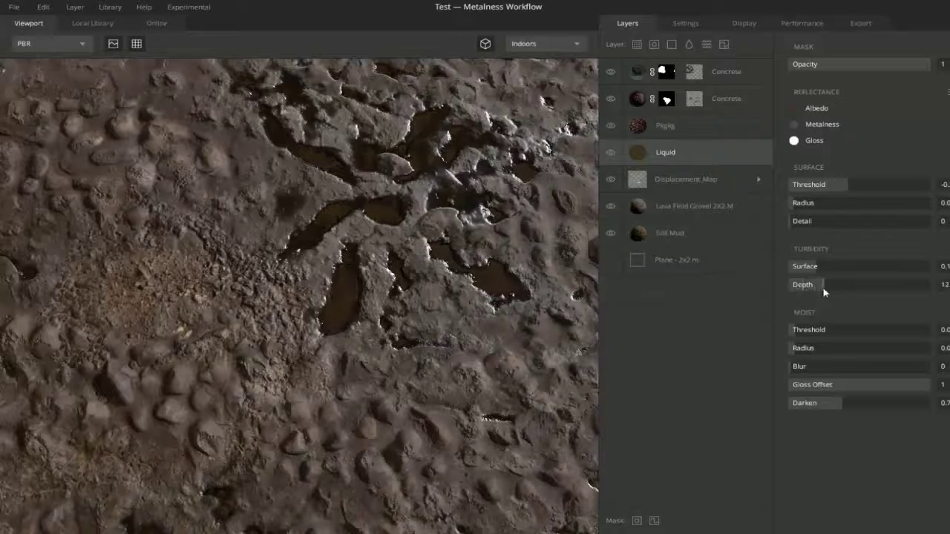
{"action": "left_click_drag", "start_coordinate": [815, 265], "coordinate": [776, 263]}
{"action": "left_click_drag", "start_coordinate": [823, 284], "coordinate": [875, 277]}
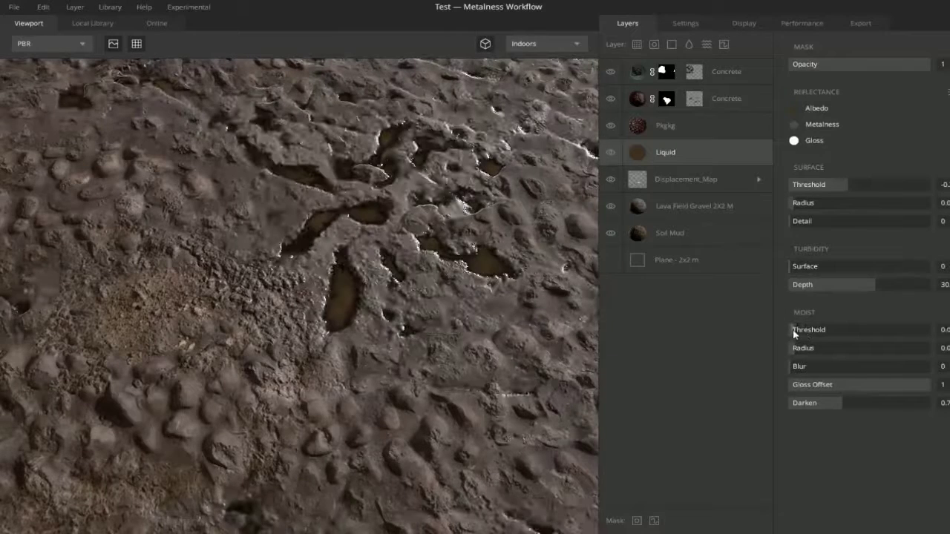
- Fine-tune the liquid's moist radius and slightly increase its darkening, and turn off the tiled preview
{"action": "mouse_move", "coordinate": [797, 345]}
{"action": "left_mouse_down"}
{"action": "mouse_move", "coordinate": [780, 350]}
{"action": "mouse_move", "coordinate": [823, 352]}
{"action": "mouse_move", "coordinate": [795, 354]}
{"action": "left_mouse_up"}
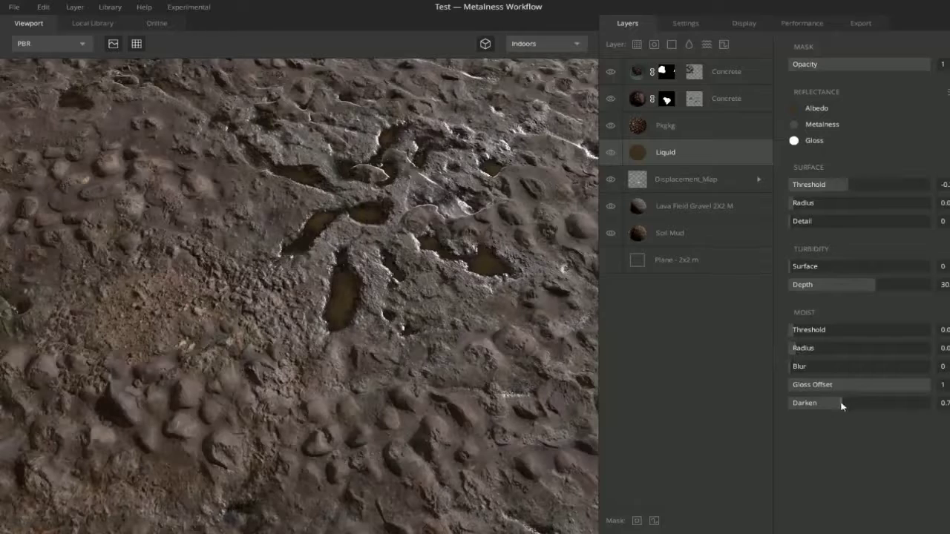
{"action": "mouse_move", "coordinate": [841, 404]}
{"action": "left_mouse_down"}
{"action": "mouse_move", "coordinate": [806, 401]}
{"action": "mouse_move", "coordinate": [863, 405]}
{"action": "mouse_move", "coordinate": [844, 406]}
{"action": "left_mouse_up"}
{"action": "scroll", "coordinate": [265, 305], "scroll_direction": "down", "scroll_amount": 3}
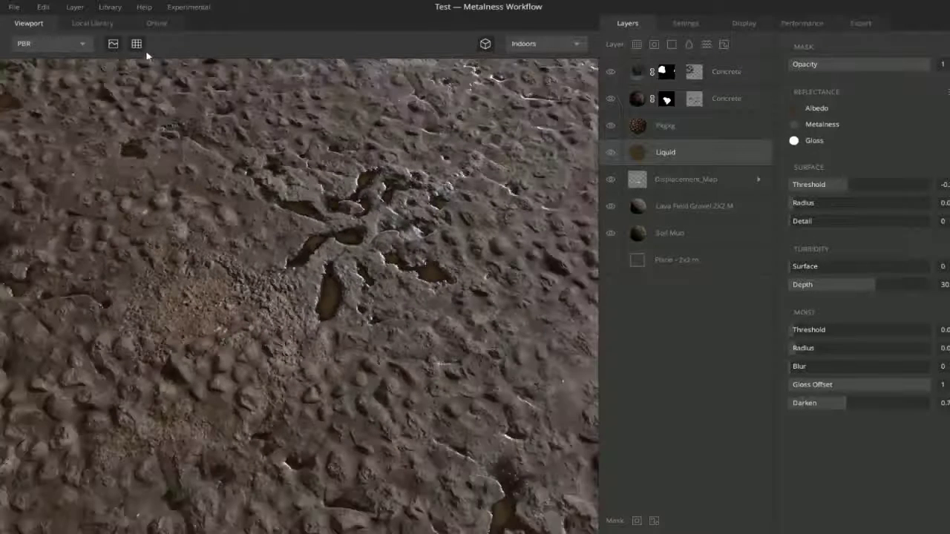
{"action": "left_click", "coordinate": [140, 48]}
{"action": "scroll", "coordinate": [317, 207], "scroll_direction": "up", "scroll_amount": 3}
{"action": "left_click_drag", "start_coordinate": [349, 205], "coordinate": [465, 222], "text": "alt"}
- Add the Old Concrete surface from the local library as a new layer above the top Concrete layer
{"action": "left_click", "coordinate": [698, 72]}
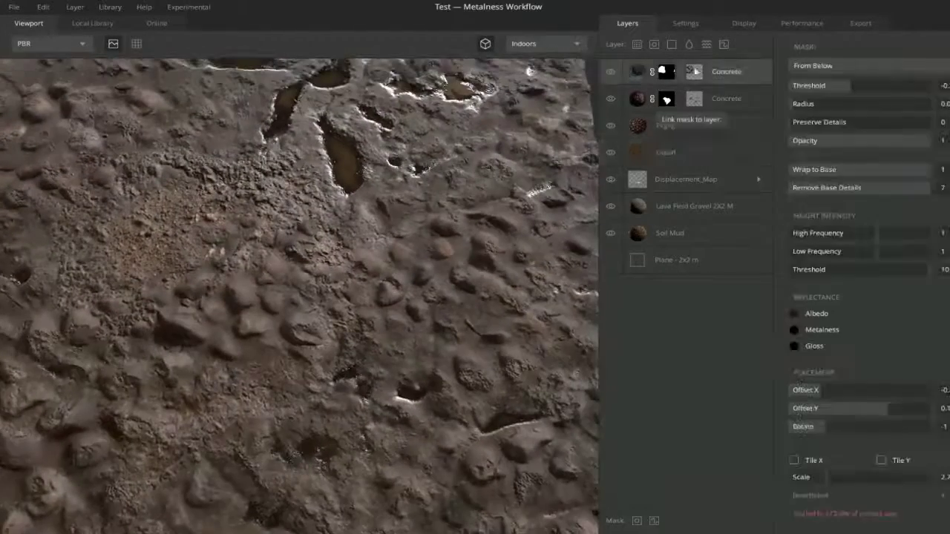
{"action": "left_click", "coordinate": [92, 23]}
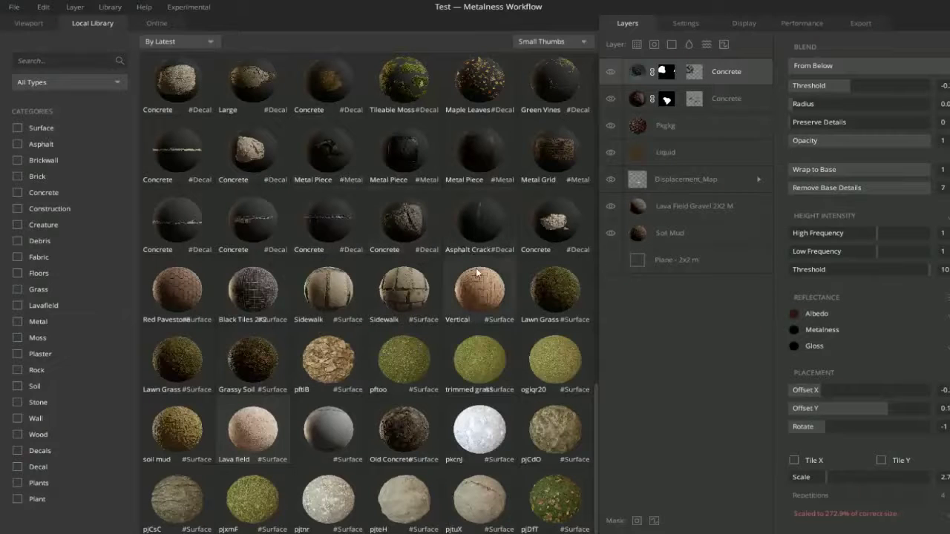
{"action": "scroll", "coordinate": [475, 270], "scroll_direction": "up", "scroll_amount": 3}
{"action": "scroll", "coordinate": [476, 269], "scroll_direction": "up", "scroll_amount": 5}
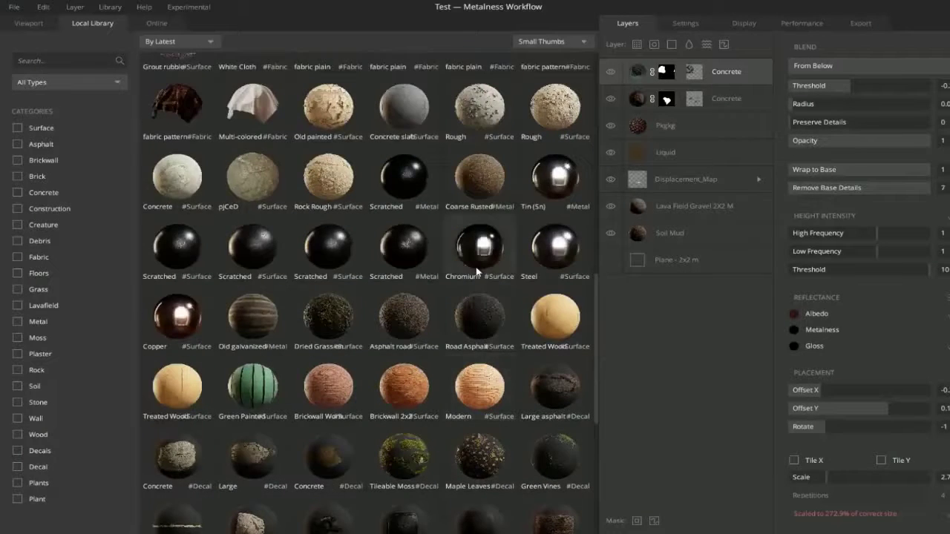
{"action": "scroll", "coordinate": [476, 269], "scroll_direction": "up", "scroll_amount": 6}
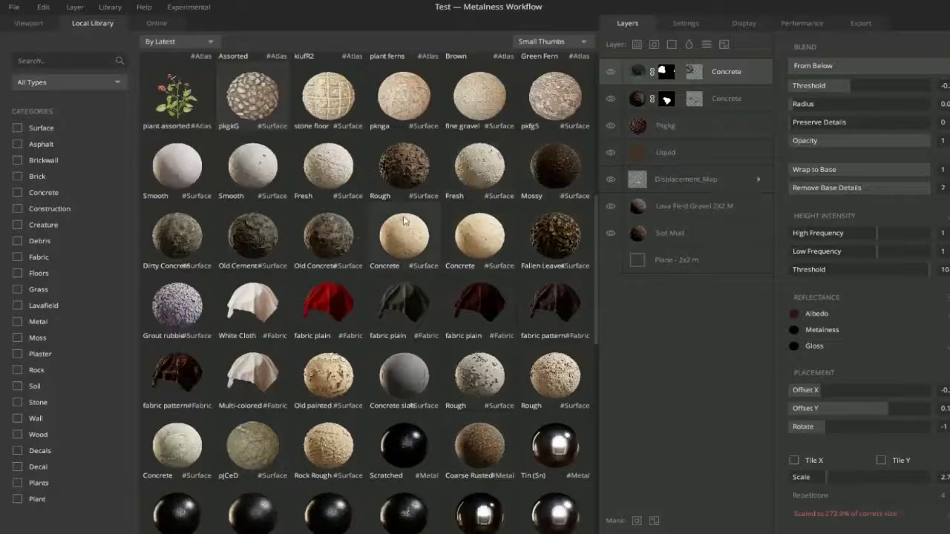
{"action": "double_click", "coordinate": [330, 236]}
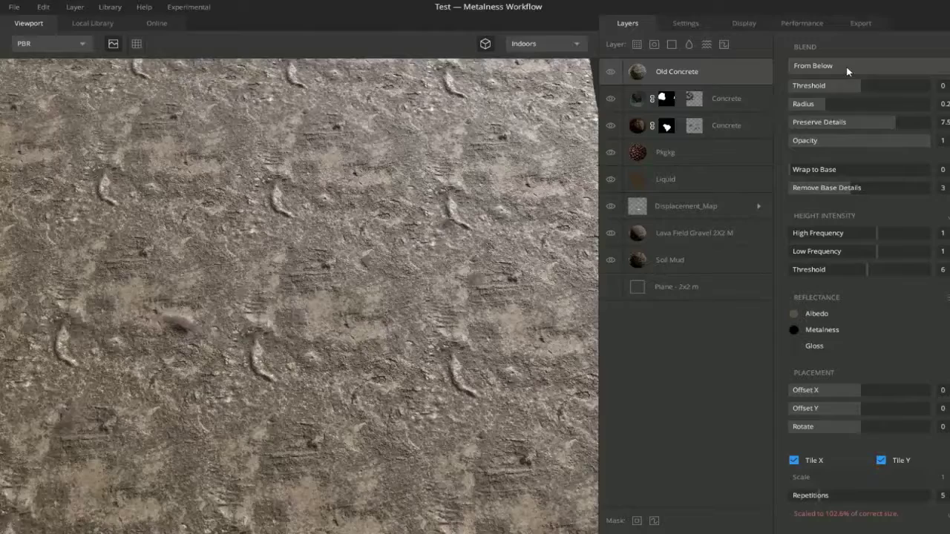
- Try the From Above and From Below blends on the Old Concrete layer and lower its blend threshold slightly below zero
{"action": "left_click", "coordinate": [847, 67]}
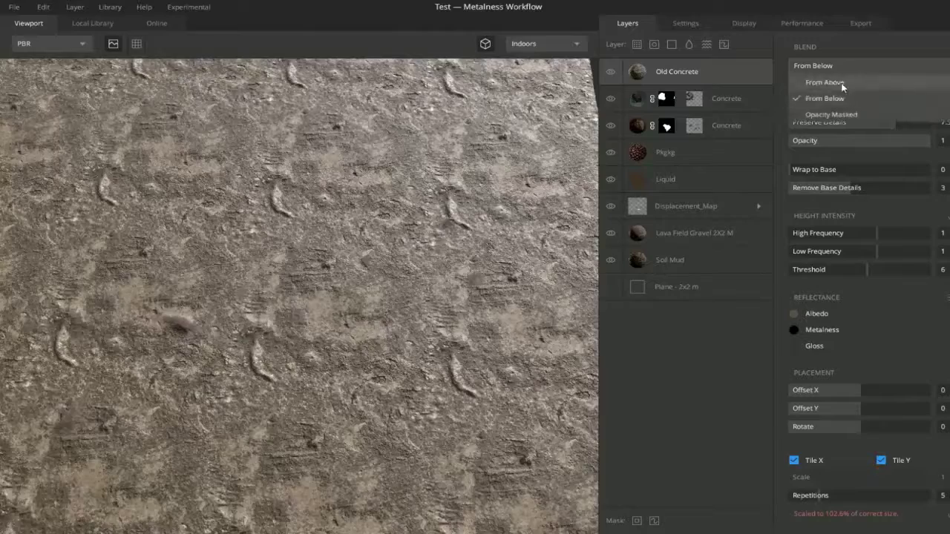
{"action": "left_click", "coordinate": [837, 83]}
{"action": "left_click", "coordinate": [837, 67]}
{"action": "left_click", "coordinate": [835, 87]}
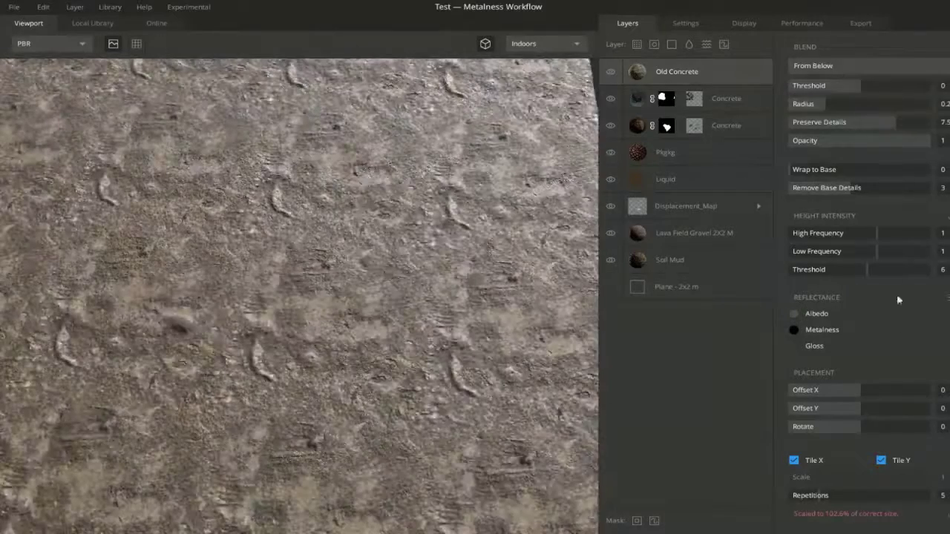
{"action": "left_click", "coordinate": [854, 85]}
{"action": "left_click_drag", "start_coordinate": [852, 87], "coordinate": [847, 89]}
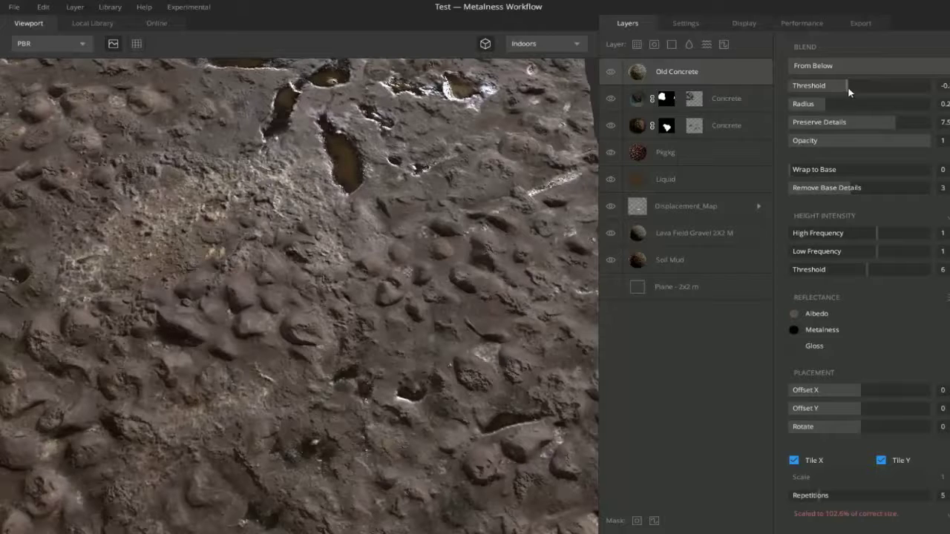
- Set the Old Concrete layer to 6 repetitions and blend it From Above with a threshold of about 0.1
{"action": "key", "text": "Return"}
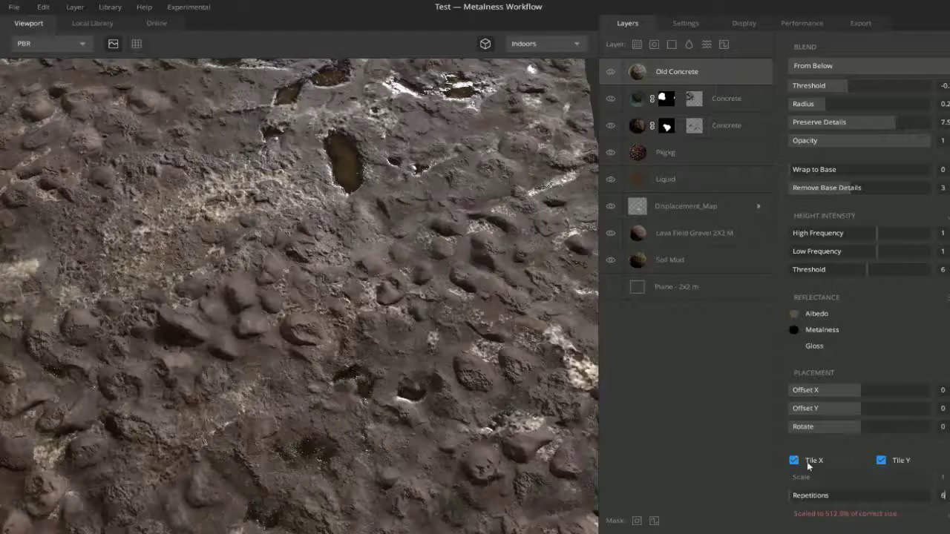
{"action": "key", "text": "Return"}
{"action": "left_click", "coordinate": [852, 67]}
{"action": "left_click", "coordinate": [851, 80]}
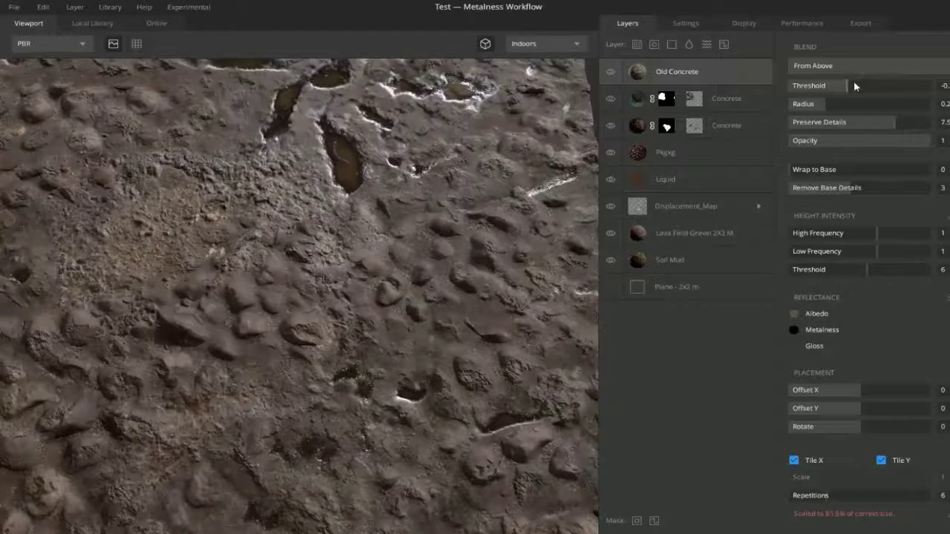
{"action": "left_click_drag", "start_coordinate": [852, 85], "coordinate": [867, 87]}
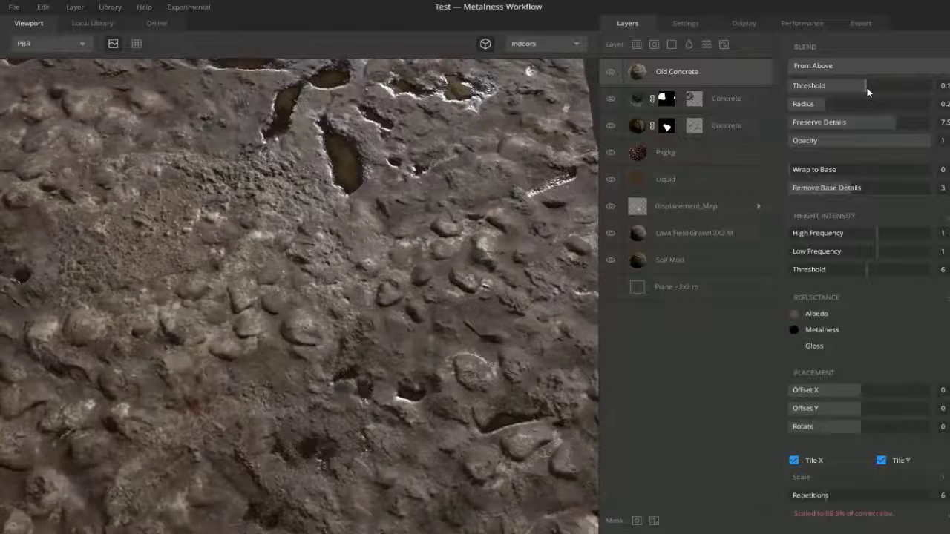
- Apply a dark brown albedo to the Old Concrete layer with hue 18, saturation 38 and value 20
{"action": "left_click", "coordinate": [794, 313]}
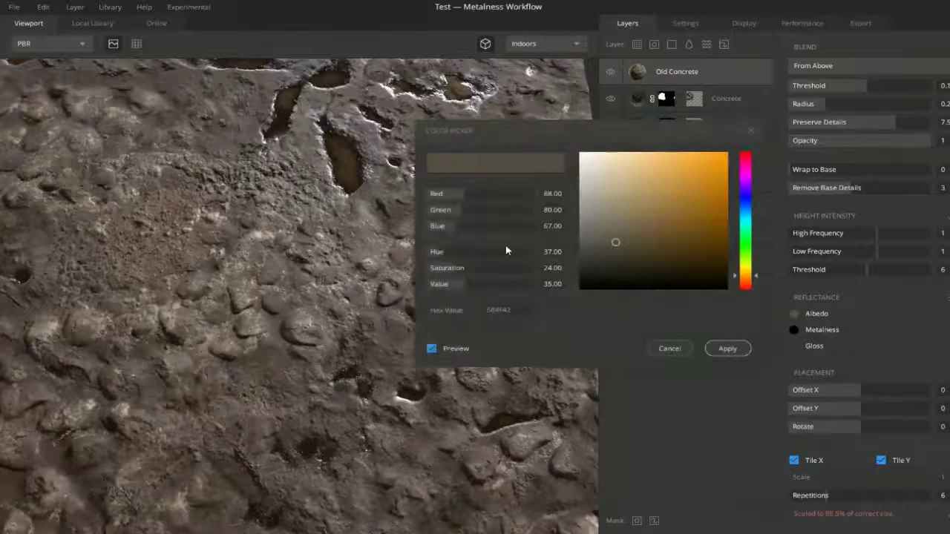
{"action": "left_click", "coordinate": [280, 205]}
{"action": "left_click_drag", "start_coordinate": [579, 273], "coordinate": [635, 263]}
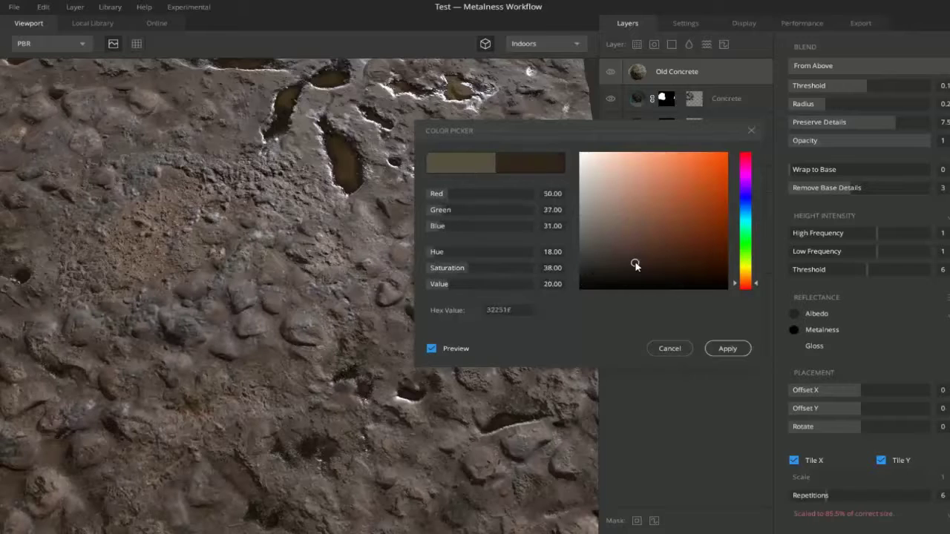
{"action": "left_click", "coordinate": [736, 349]}
- Darken the Old Concrete layer's gloss to a neutral grey with red, green and blue at 41
{"action": "left_click", "coordinate": [794, 329]}
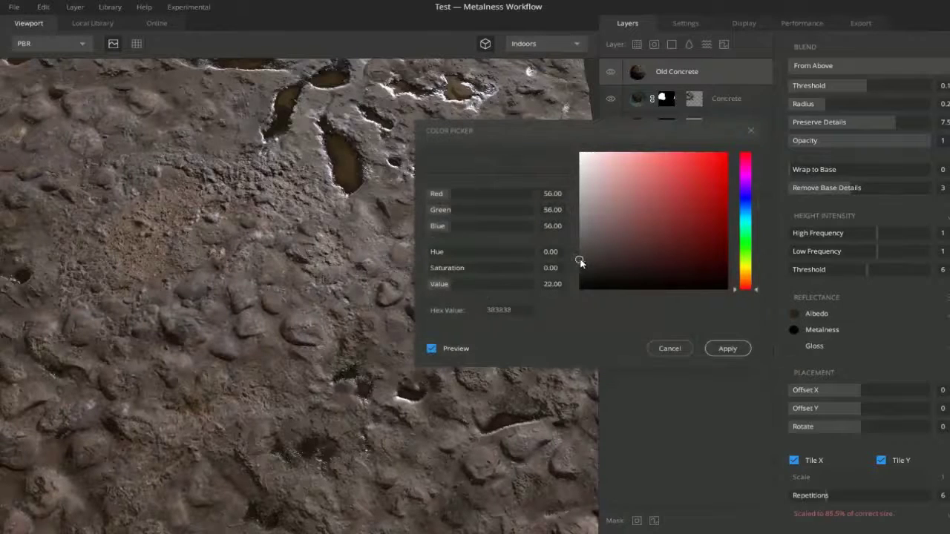
{"action": "left_click_drag", "start_coordinate": [577, 261], "coordinate": [584, 303]}
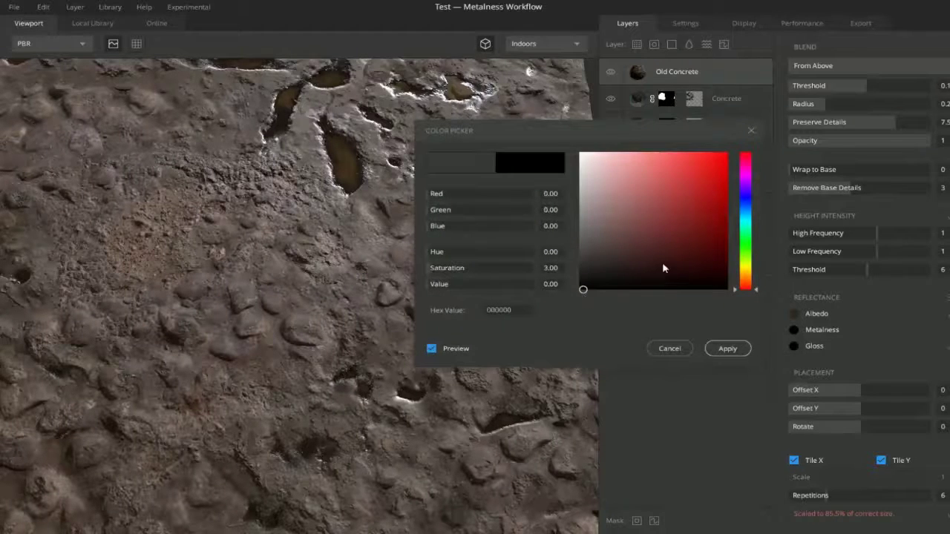
{"action": "left_click_drag", "start_coordinate": [662, 262], "coordinate": [519, 135]}
{"action": "left_click_drag", "start_coordinate": [522, 170], "coordinate": [529, 272]}
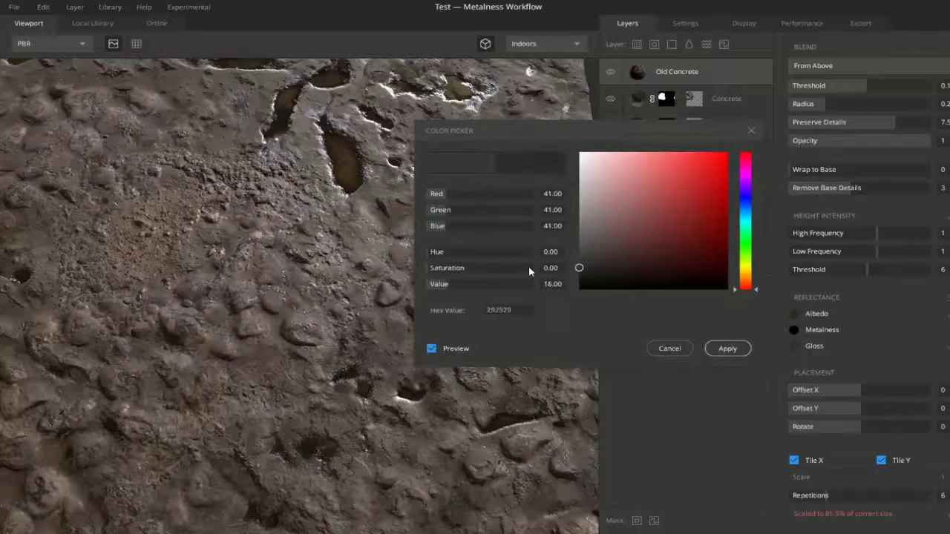
{"action": "left_click", "coordinate": [735, 352]}
- Set the Old Concrete layer's blend radius to 0 and switch the viewport to the flat 2D view
{"action": "left_click_drag", "start_coordinate": [375, 226], "coordinate": [371, 185], "text": "alt"}
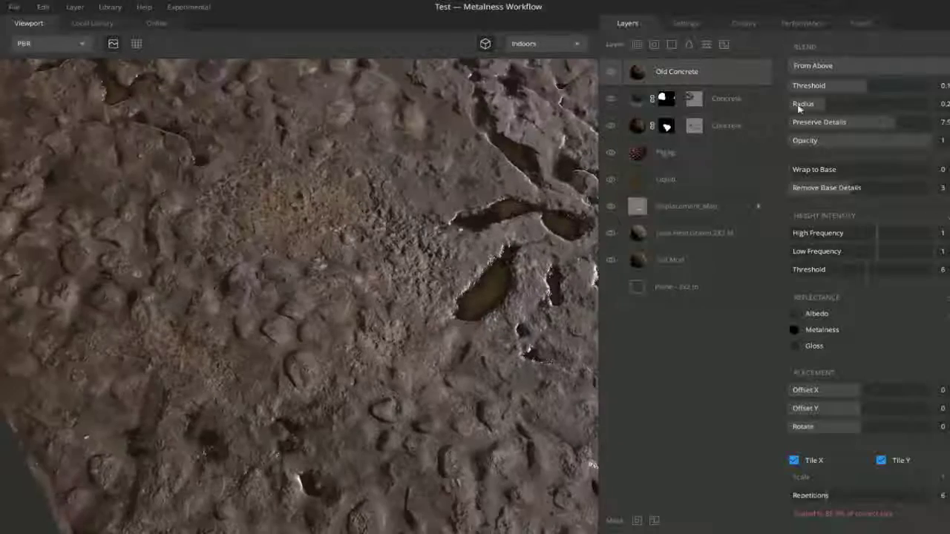
{"action": "left_click_drag", "start_coordinate": [827, 110], "coordinate": [755, 115]}
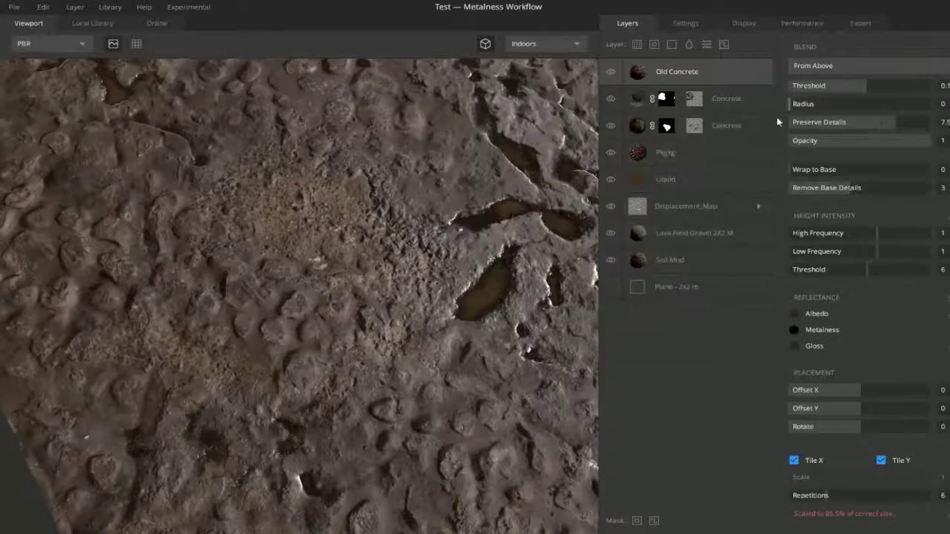
{"action": "left_click_drag", "start_coordinate": [450, 181], "coordinate": [485, 119], "text": "alt"}
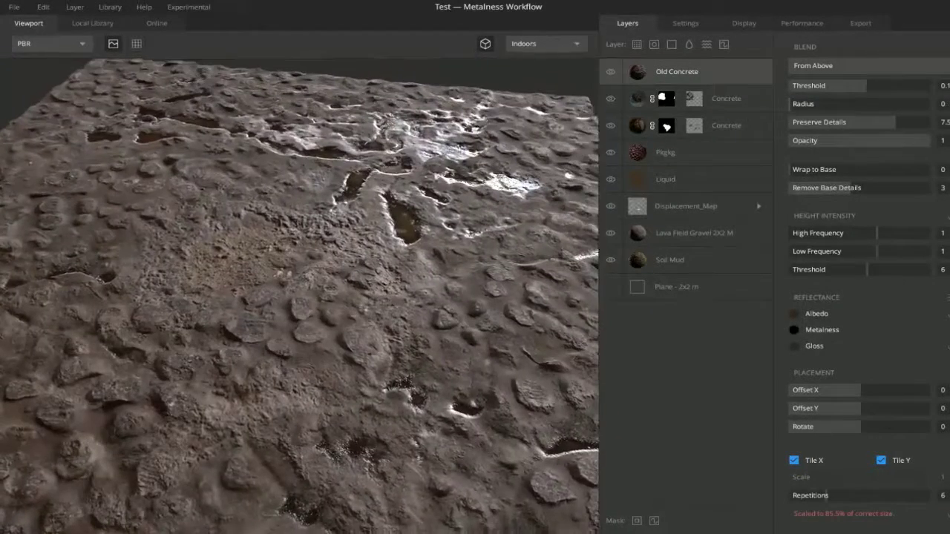
{"action": "left_click_drag", "start_coordinate": [436, 177], "coordinate": [455, 236], "text": "alt"}
{"action": "left_click", "coordinate": [485, 45]}
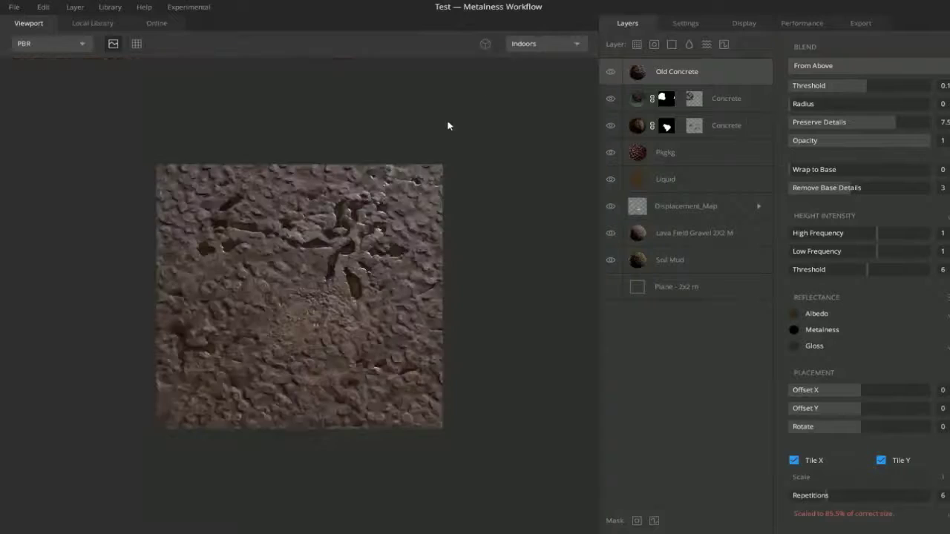
{"action": "scroll", "coordinate": [439, 131], "scroll_direction": "up", "scroll_amount": 6}
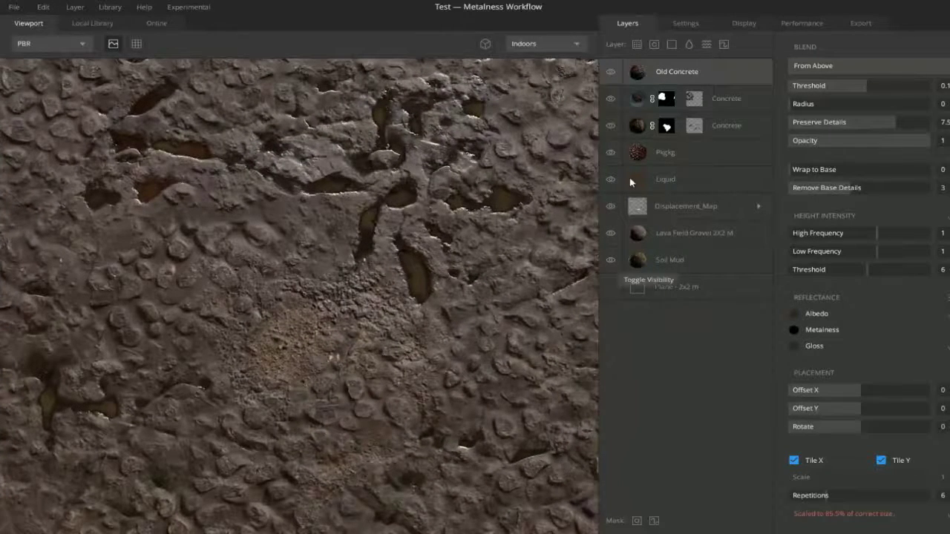
- Compare the ground with and without the Liquid layer, duplicate that layer and lower the copy's opacity to about 0.3
{"action": "left_click", "coordinate": [610, 179]}
{"action": "left_click", "coordinate": [610, 179]}
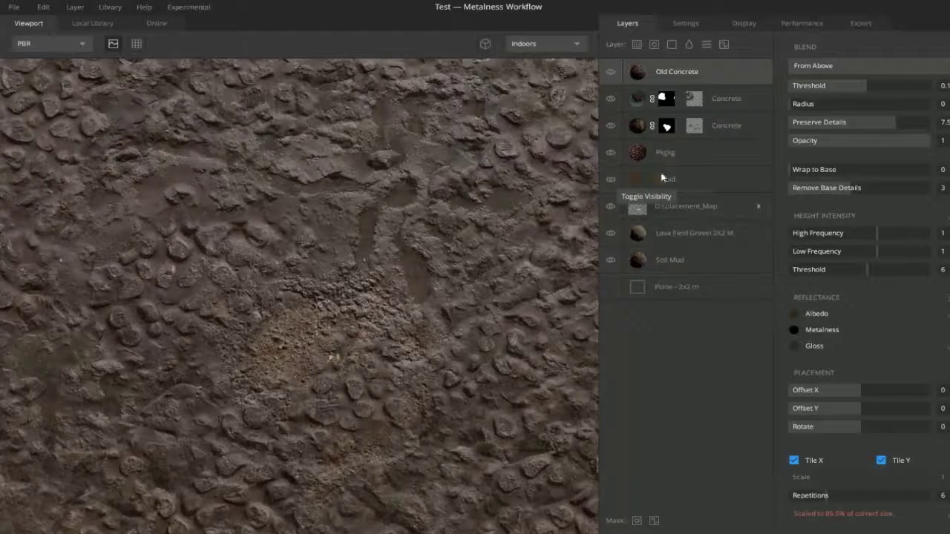
{"action": "left_click", "coordinate": [663, 177]}
{"action": "key", "text": "ctrl+d"}
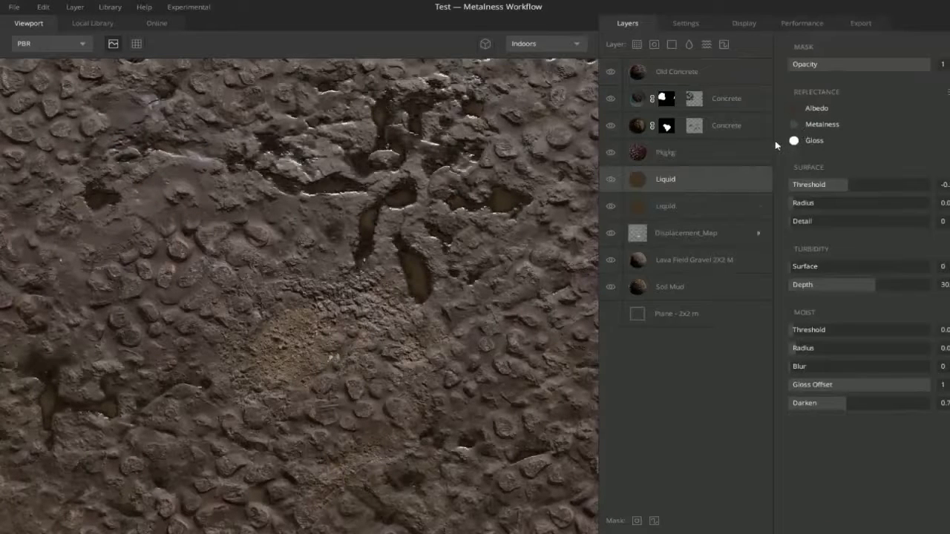
{"action": "left_click_drag", "start_coordinate": [915, 64], "coordinate": [832, 69]}
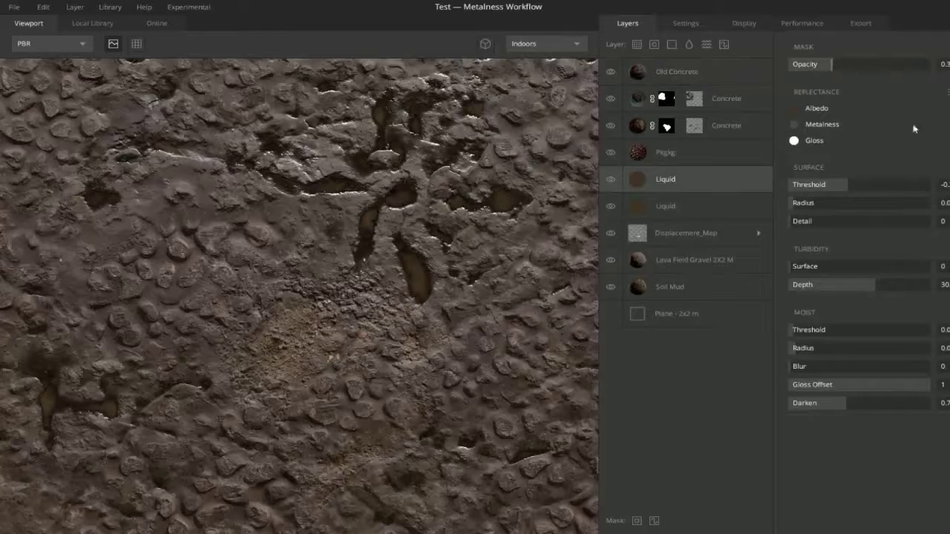
- Try Beryllium (Be) and another metal reflectance preset on the duplicated Liquid layer at opacity 1, with the original Liquid hidden
{"action": "left_click", "coordinate": [947, 92]}
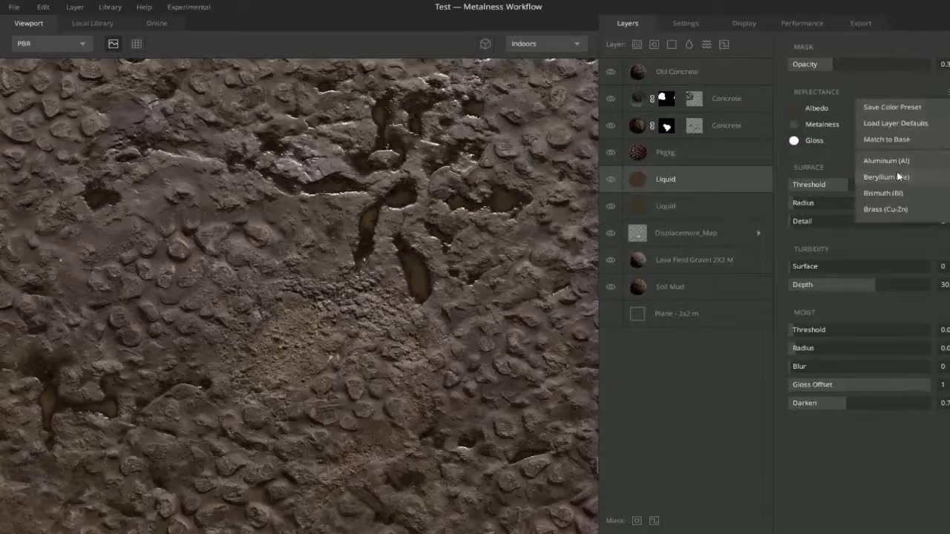
{"action": "left_click", "coordinate": [896, 172]}
{"action": "left_click", "coordinate": [611, 206]}
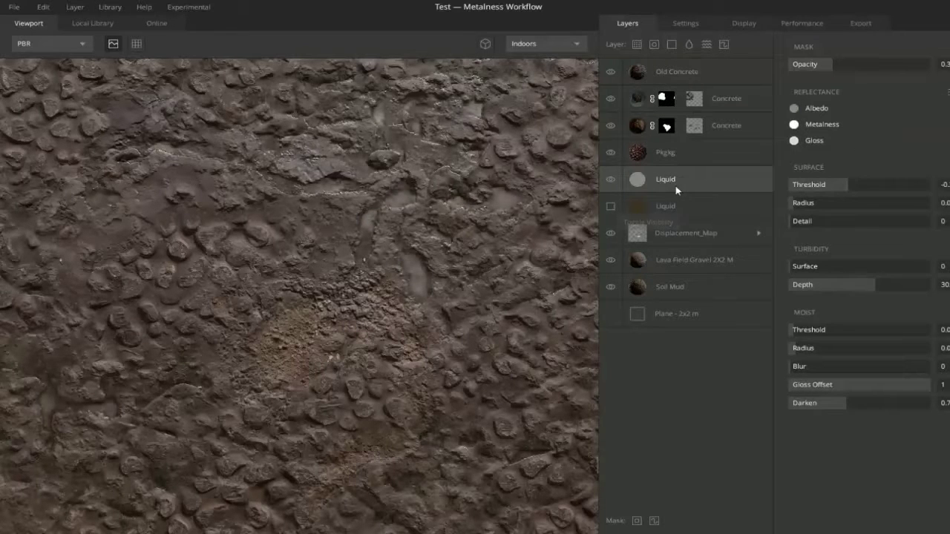
{"action": "left_click_drag", "start_coordinate": [871, 68], "coordinate": [943, 79]}
{"action": "left_click", "coordinate": [948, 91]}
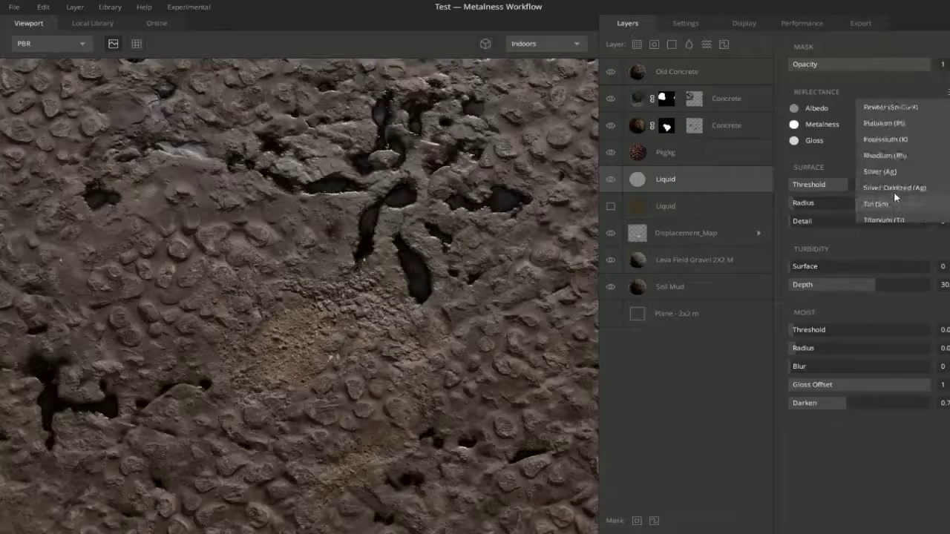
{"action": "left_click", "coordinate": [892, 198]}
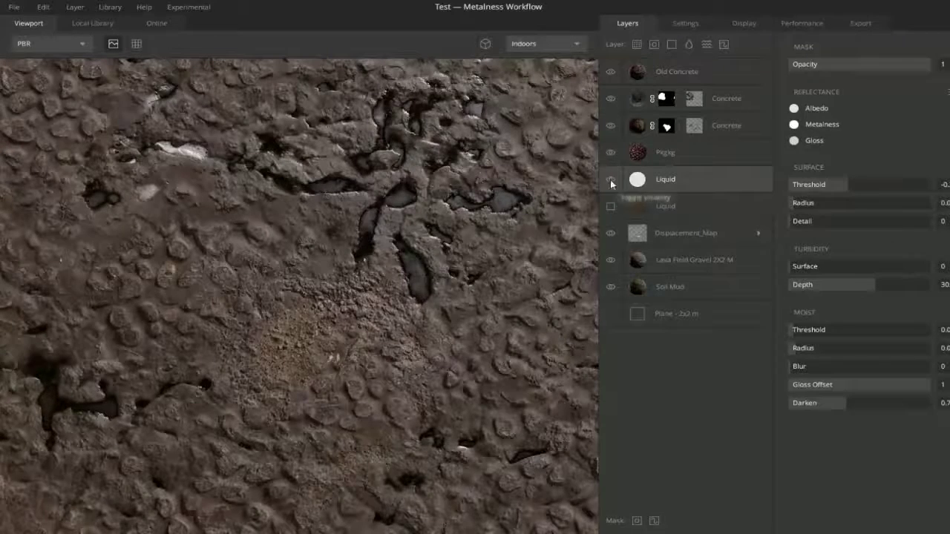
- Show the original brown Liquid layer again at opacity 1 and delete the metallic duplicate
{"action": "left_click", "coordinate": [610, 179]}
{"action": "left_click", "coordinate": [610, 207]}
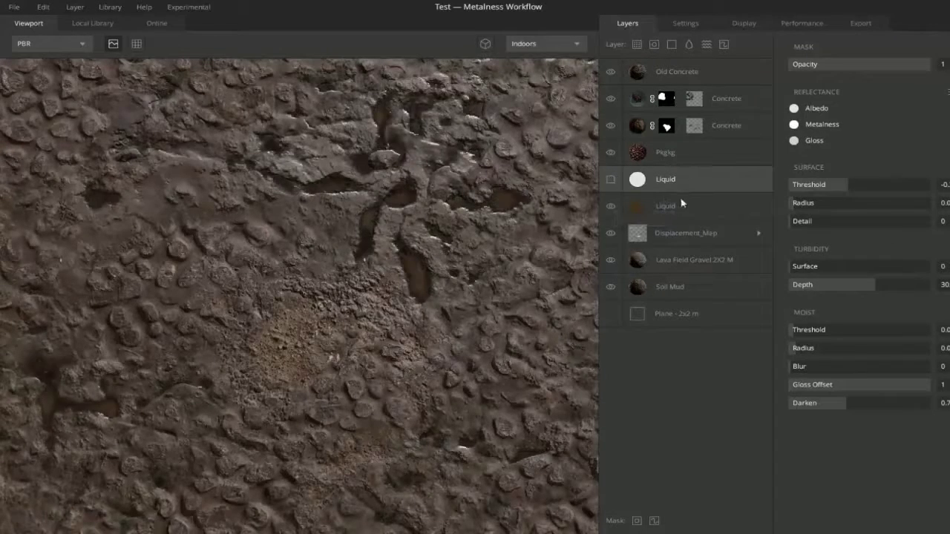
{"action": "key", "text": "Delete"}
{"action": "left_click_drag", "start_coordinate": [905, 67], "coordinate": [949, 76]}
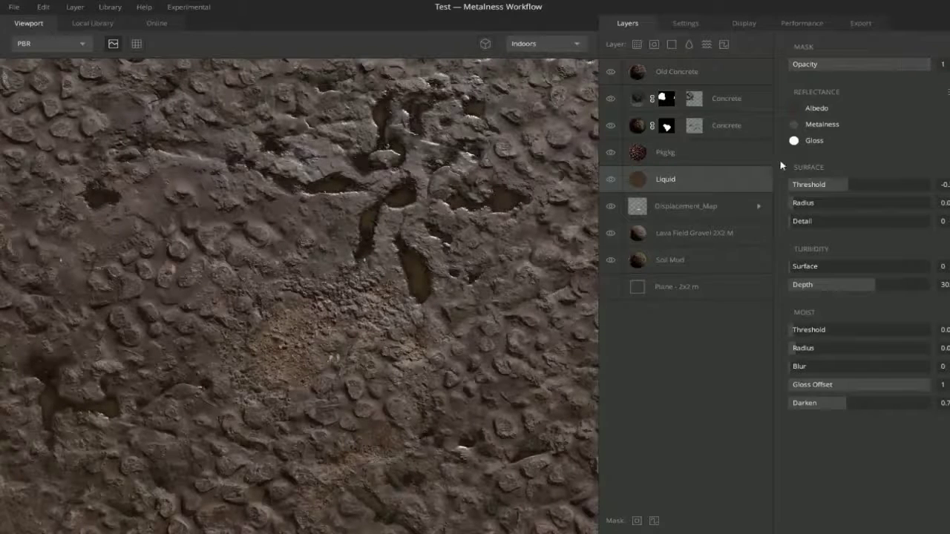
- Paint more depressions across the ground on the Displacement channel of Displacement_Map with the soft brush, adding scattered small puddles
{"action": "left_click", "coordinate": [706, 211]}
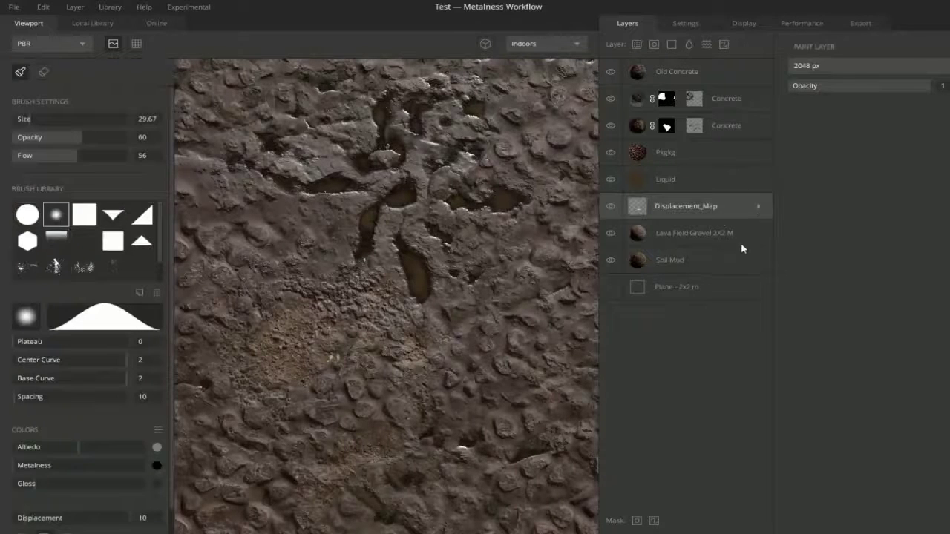
{"action": "left_click", "coordinate": [761, 206]}
{"action": "left_click", "coordinate": [690, 311]}
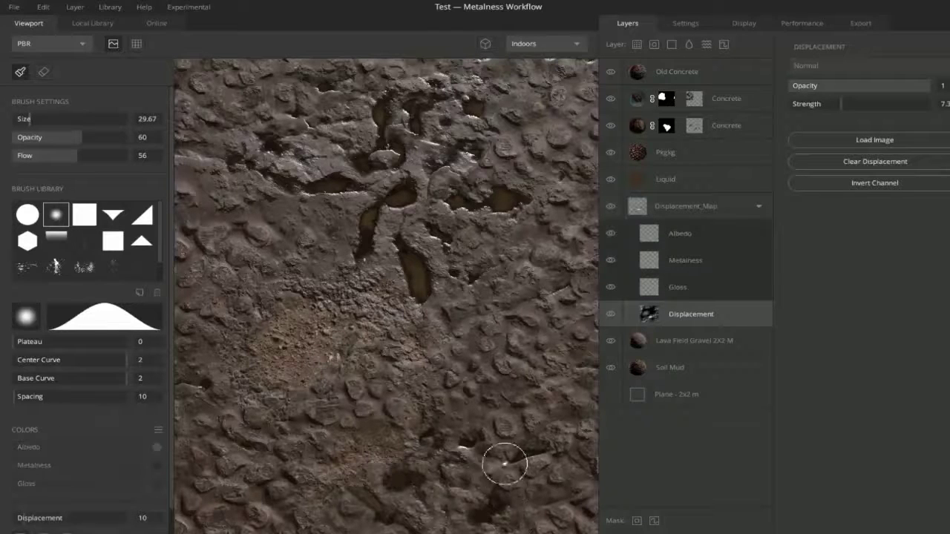
{"action": "mouse_move", "coordinate": [504, 205]}
{"action": "left_mouse_down"}
{"action": "mouse_move", "coordinate": [502, 459]}
{"action": "mouse_move", "coordinate": [545, 447]}
{"action": "mouse_move", "coordinate": [551, 265]}
{"action": "mouse_move", "coordinate": [523, 475]}
{"action": "mouse_move", "coordinate": [486, 388]}
{"action": "left_mouse_up"}
{"action": "scroll", "coordinate": [476, 394], "scroll_direction": "down", "scroll_amount": 2}
{"action": "scroll", "coordinate": [497, 267], "scroll_direction": "down", "scroll_amount": 2}
{"action": "middle_click_drag", "start_coordinate": [441, 255], "coordinate": [582, 273]}
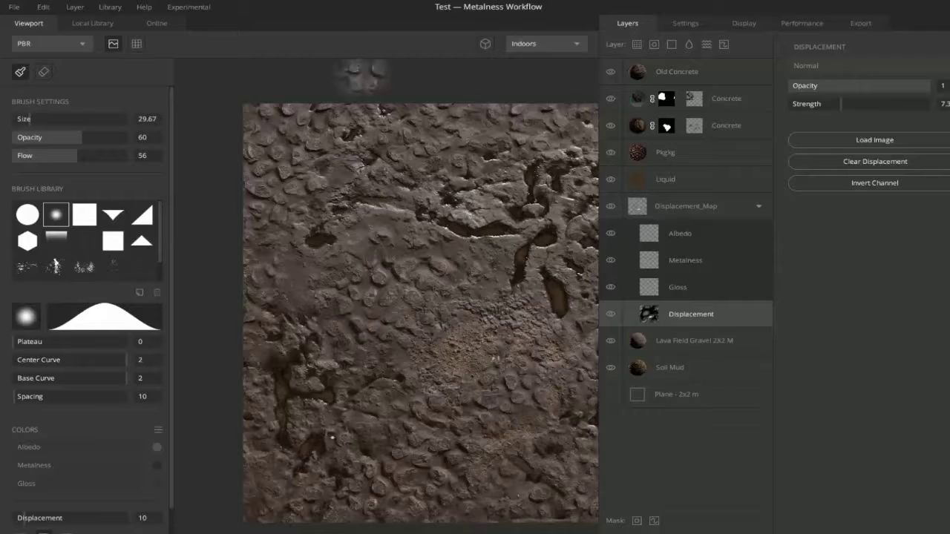
{"action": "left_click_drag", "start_coordinate": [446, 175], "coordinate": [482, 159]}
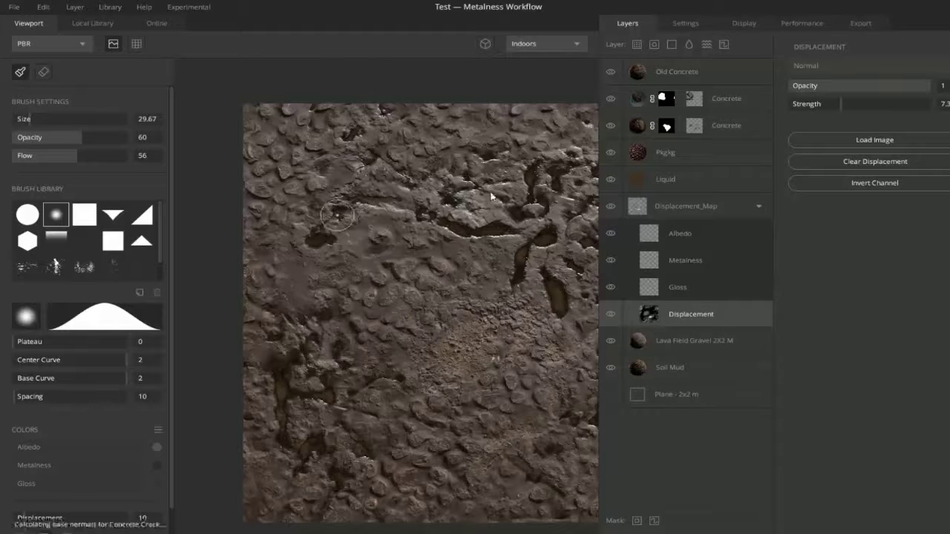
{"action": "left_click", "coordinate": [383, 255]}
{"action": "middle_click_drag", "start_coordinate": [480, 184], "coordinate": [386, 166]}
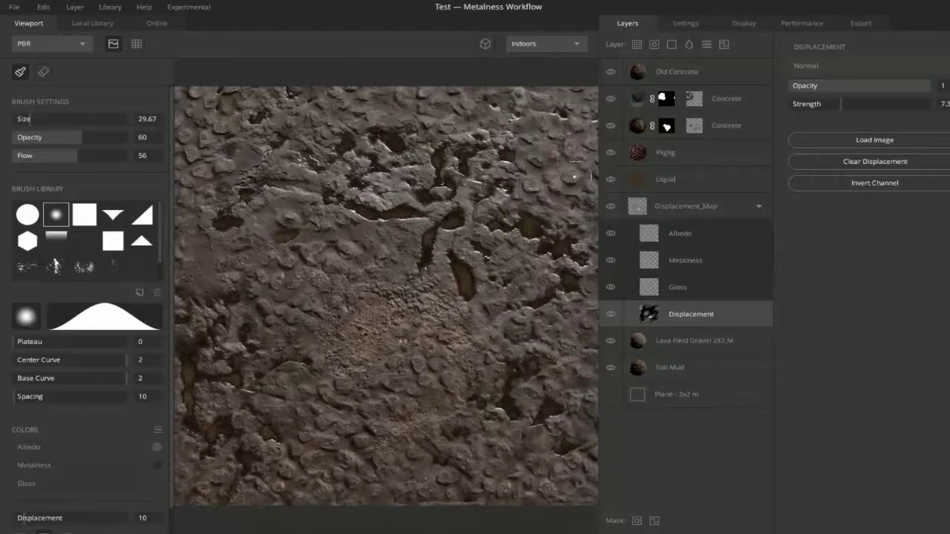
{"action": "left_click_drag", "start_coordinate": [546, 181], "coordinate": [564, 170]}
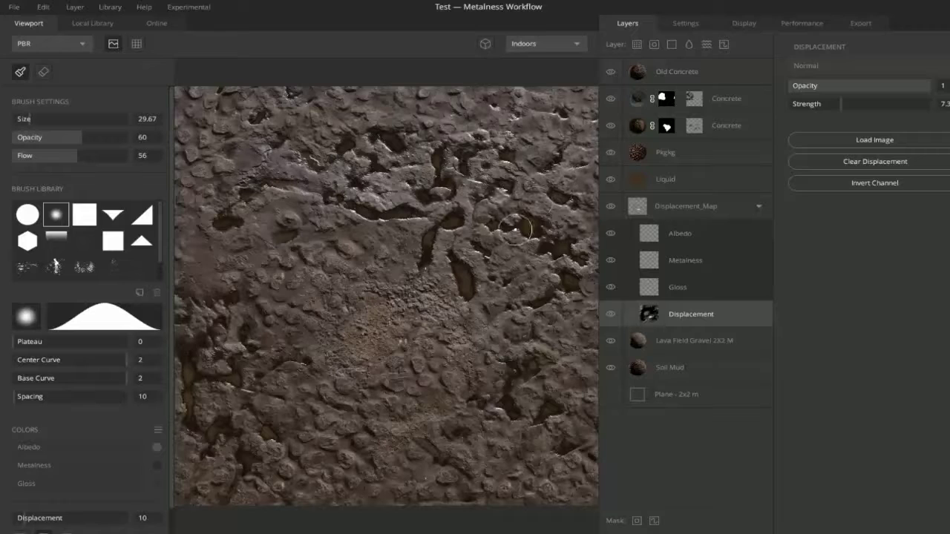
{"action": "mouse_move", "coordinate": [392, 250]}
{"action": "left_mouse_down"}
{"action": "mouse_move", "coordinate": [371, 243]}
{"action": "mouse_move", "coordinate": [359, 262]}
{"action": "left_mouse_up"}
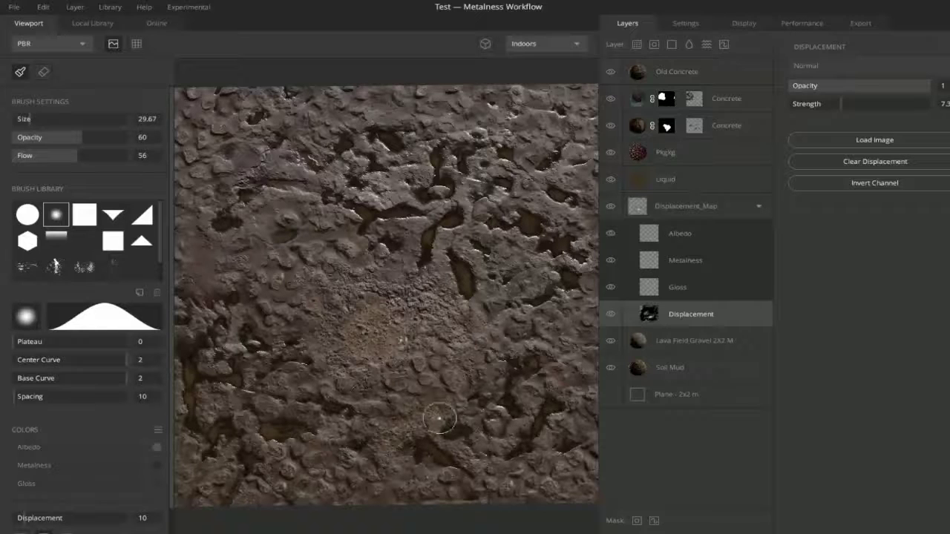
{"action": "scroll", "coordinate": [322, 352], "scroll_direction": "up", "scroll_amount": 3}
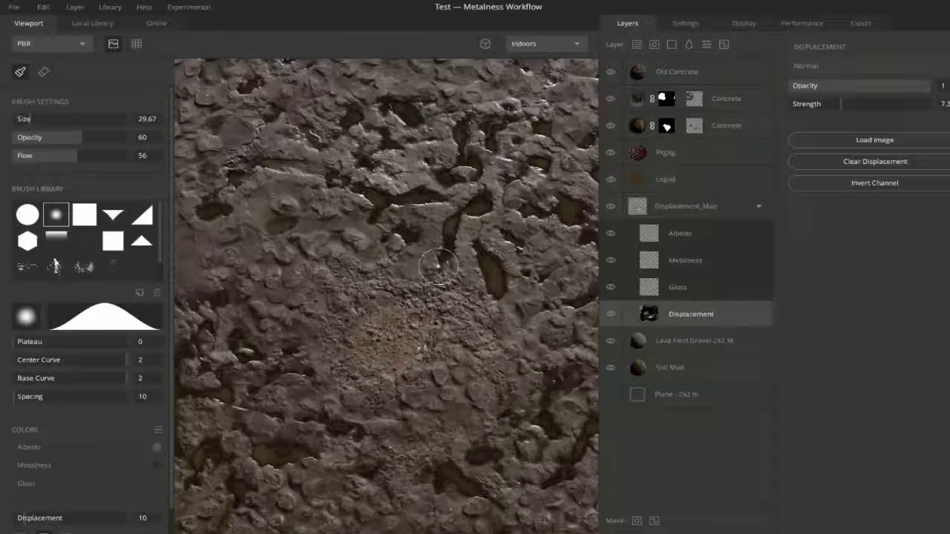
- Inspect the whole ground from above under several lighting directions, and set the light rotation to about 47
{"action": "left_click", "coordinate": [485, 44]}
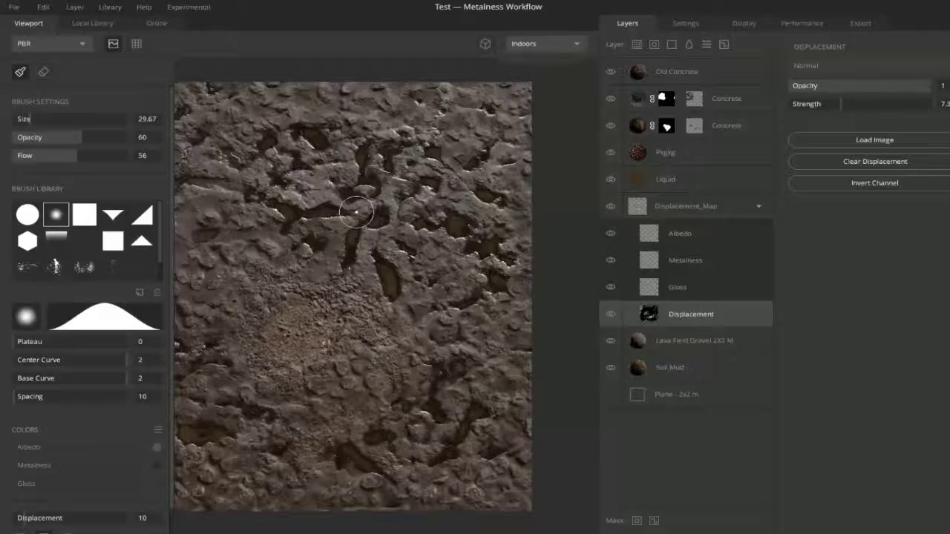
{"action": "left_click", "coordinate": [638, 75]}
{"action": "scroll", "coordinate": [402, 207], "scroll_direction": "up", "scroll_amount": 3}
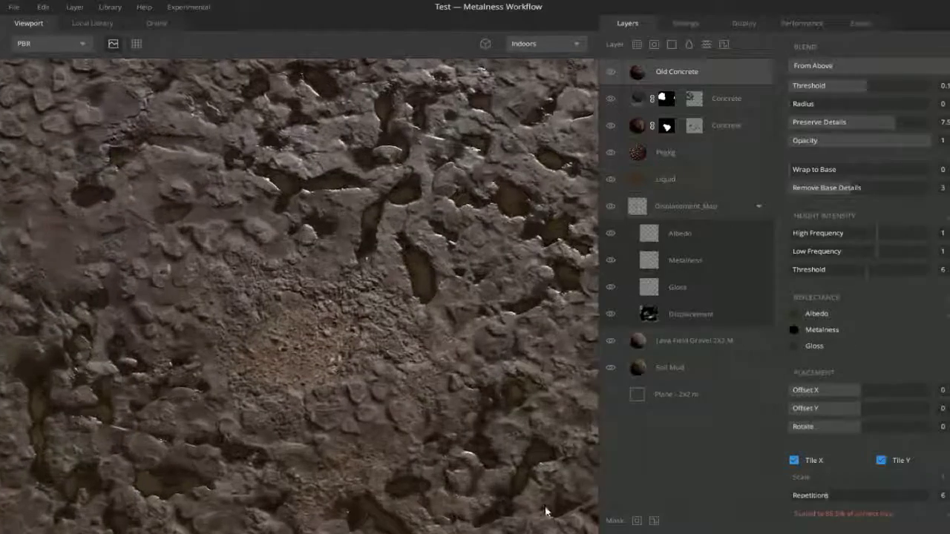
{"action": "left_click_drag", "start_coordinate": [545, 512], "coordinate": [826, 527], "text": "shift"}
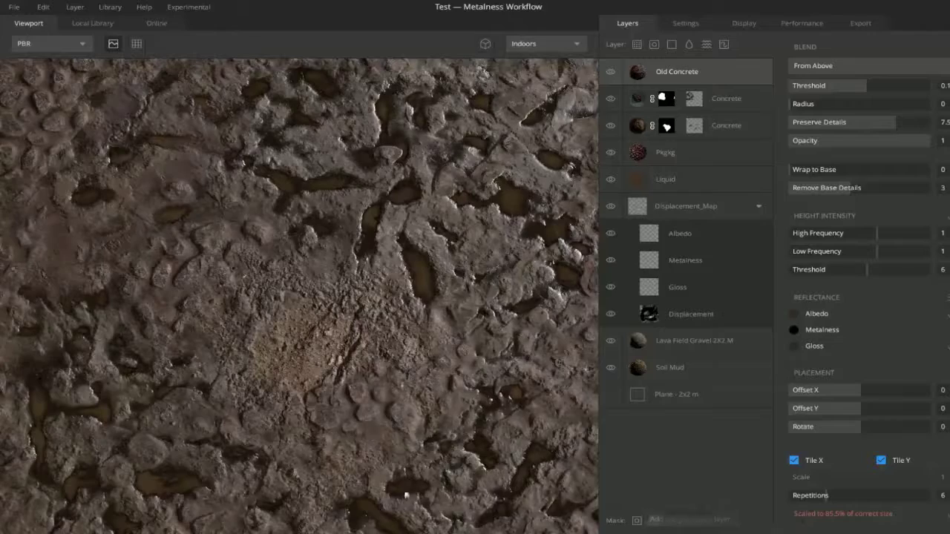
{"action": "left_click_drag", "start_coordinate": [407, 496], "coordinate": [594, 525], "text": "shift"}
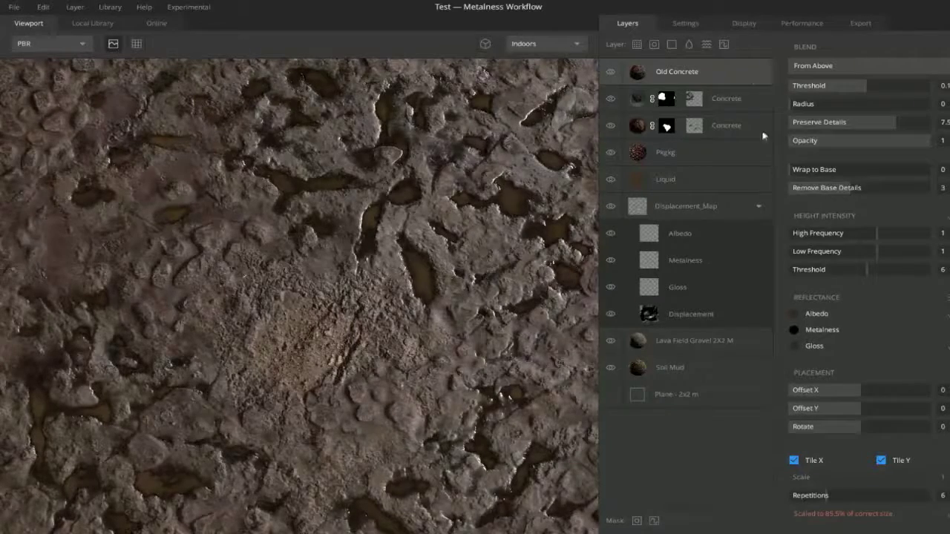
{"action": "left_click", "coordinate": [744, 23]}
{"action": "left_click_drag", "start_coordinate": [791, 121], "coordinate": [848, 134]}
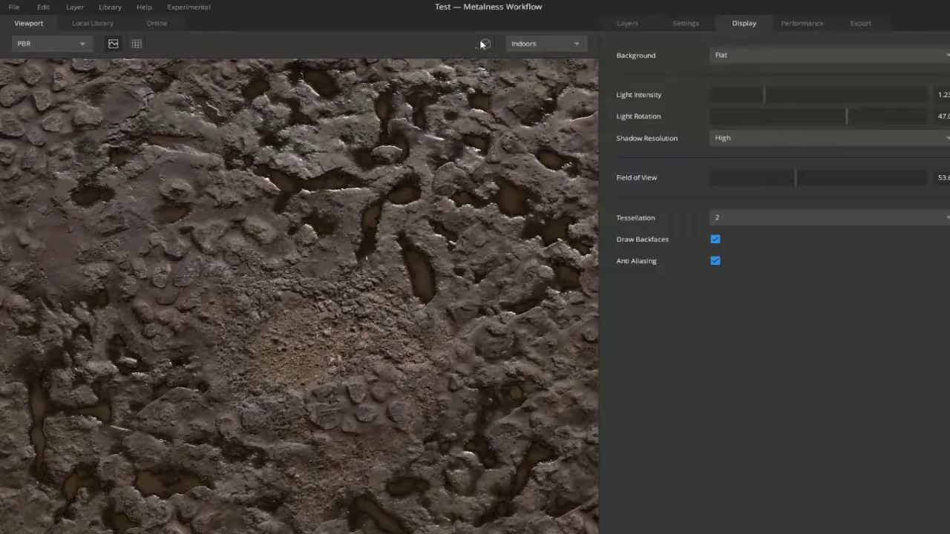
- Look at the puddles up close in 3D perspective and set the working resolution to 4096 px
{"action": "left_click", "coordinate": [482, 44]}
{"action": "left_click_drag", "start_coordinate": [502, 219], "coordinate": [382, 263], "text": "alt"}
{"action": "scroll", "coordinate": [382, 263], "scroll_direction": "up", "scroll_amount": 5}
{"action": "middle_click_drag", "start_coordinate": [433, 296], "coordinate": [359, 137]}
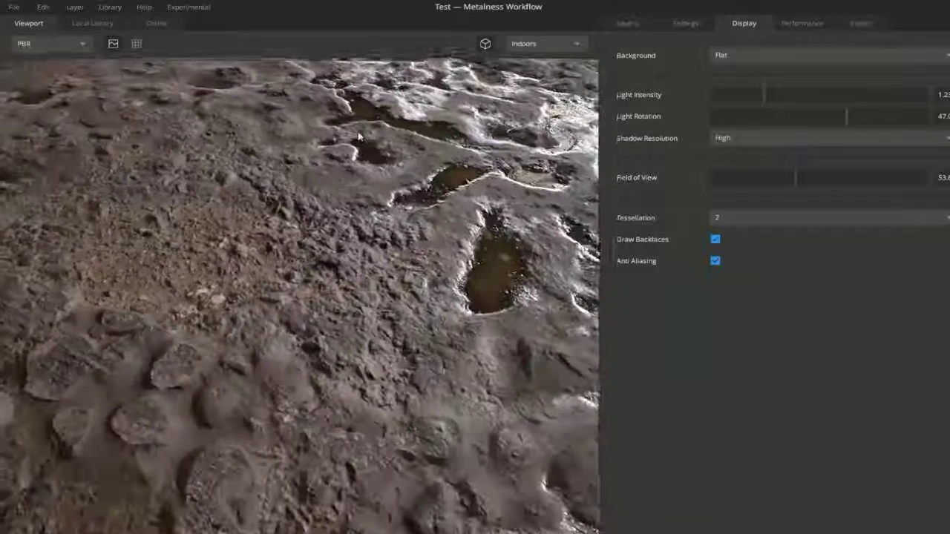
{"action": "left_click", "coordinate": [630, 23]}
{"action": "left_click", "coordinate": [687, 22]}
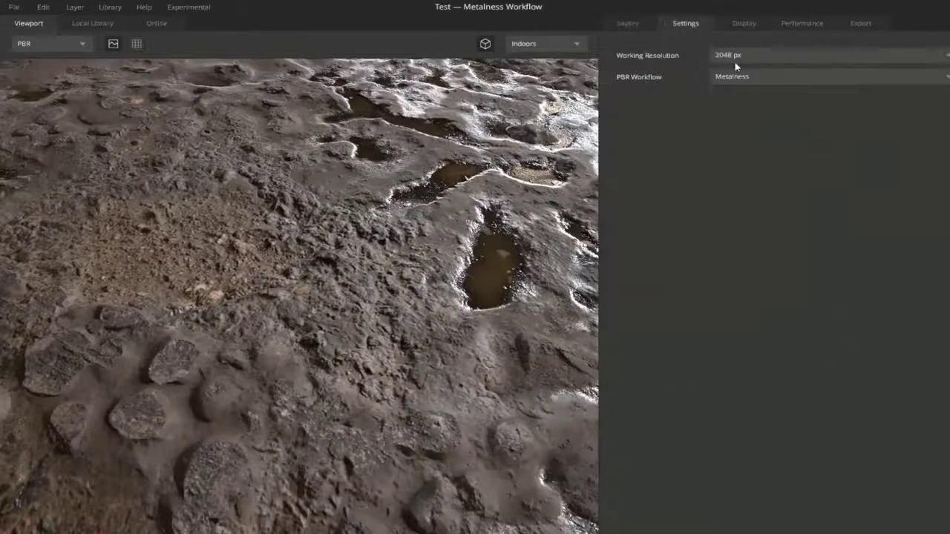
{"action": "left_click", "coordinate": [735, 58]}
{"action": "left_click", "coordinate": [750, 136]}
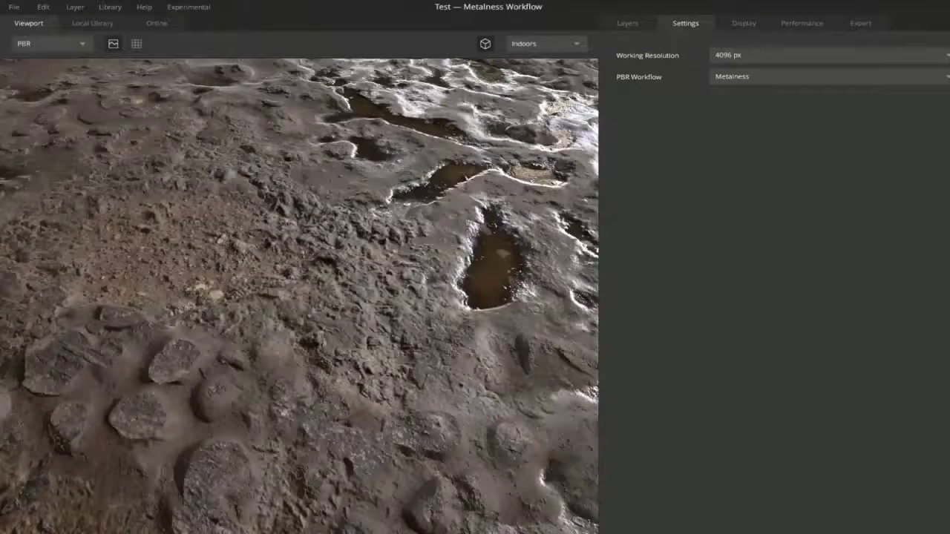
- Examine the puddles, embedded stones and gravel patch at 4096 px from several low camera angles and lighting directions
{"action": "left_click", "coordinate": [634, 24]}
{"action": "right_click_drag", "start_coordinate": [545, 318], "coordinate": [583, 448], "text": "shift"}
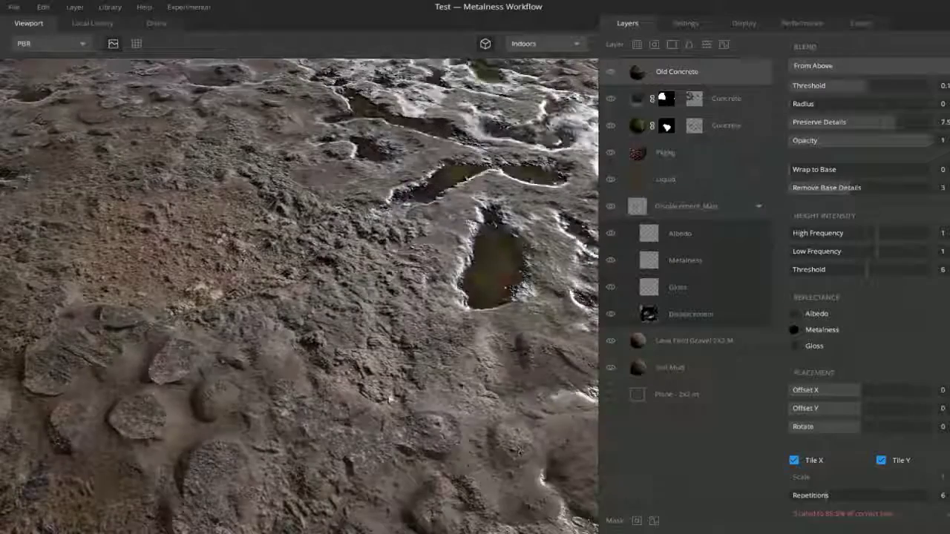
{"action": "left_click_drag", "start_coordinate": [392, 393], "coordinate": [493, 441]}
{"action": "scroll", "coordinate": [334, 349], "scroll_direction": "down", "scroll_amount": 3}
{"action": "middle_click_drag", "start_coordinate": [199, 287], "coordinate": [376, 320]}
{"action": "scroll", "coordinate": [327, 261], "scroll_direction": "down", "scroll_amount": 3}
{"action": "left_click_drag", "start_coordinate": [376, 321], "coordinate": [441, 242]}
{"action": "scroll", "coordinate": [380, 259], "scroll_direction": "up", "scroll_amount": 4}
{"action": "middle_click_drag", "start_coordinate": [380, 260], "coordinate": [407, 233]}
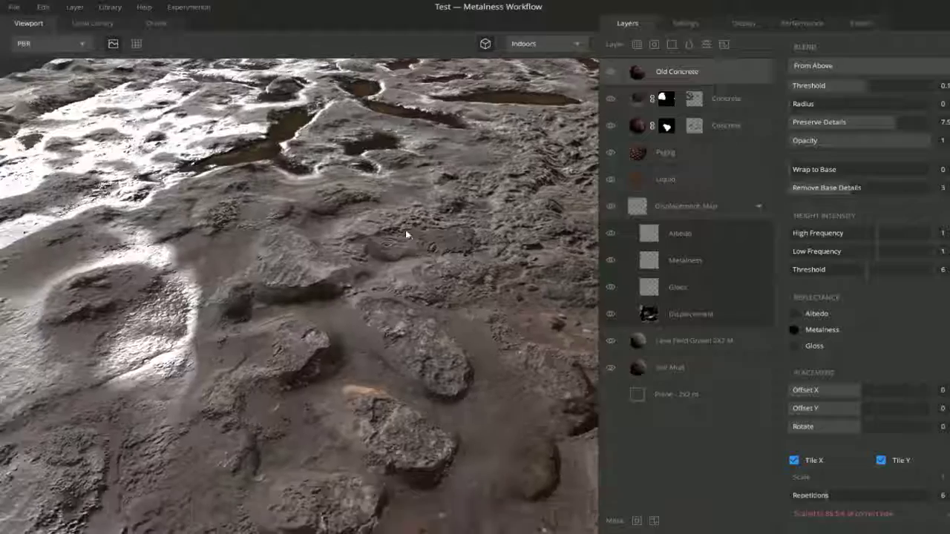
{"action": "left_click_drag", "start_coordinate": [372, 252], "coordinate": [473, 277]}
{"action": "middle_click_drag", "start_coordinate": [460, 278], "coordinate": [218, 289]}
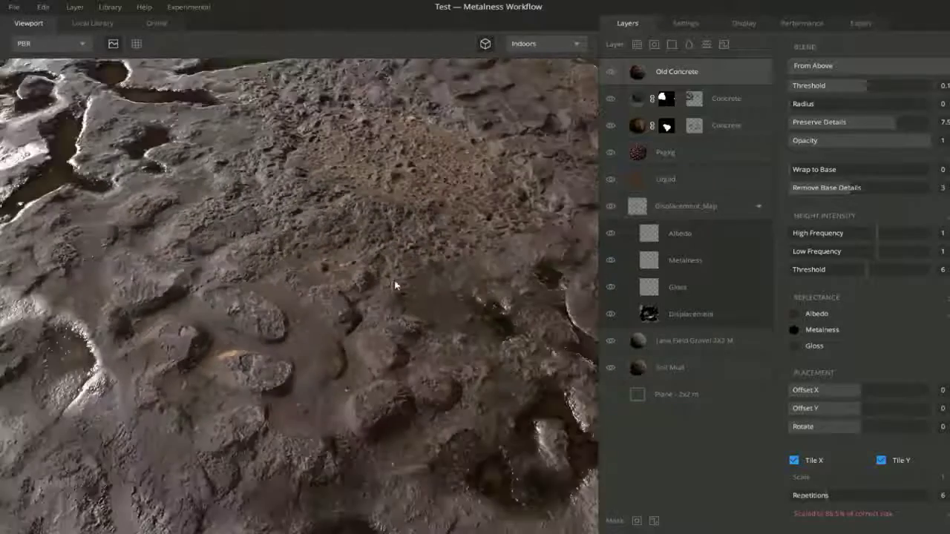
{"action": "left_click_drag", "start_coordinate": [394, 282], "coordinate": [233, 240]}
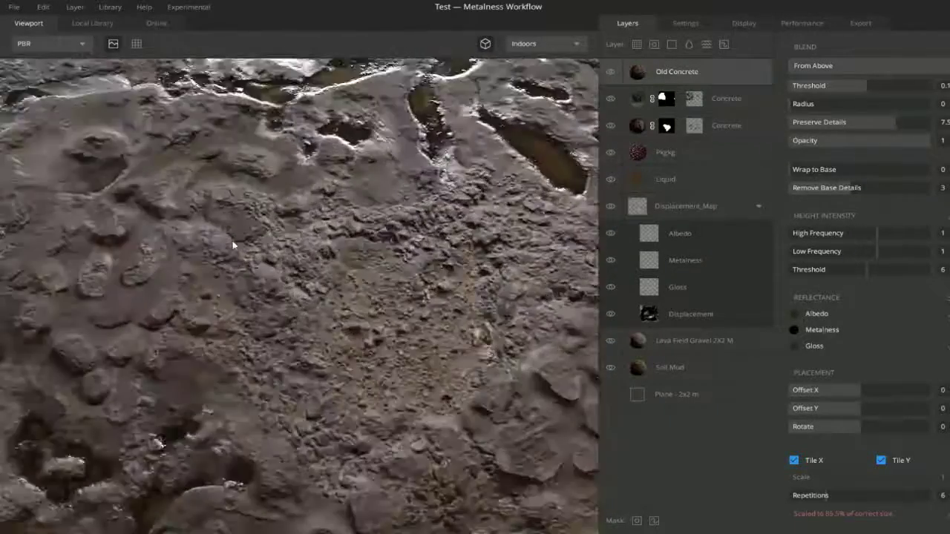
{"action": "left_click_drag", "start_coordinate": [429, 438], "coordinate": [524, 254], "text": "shift"}
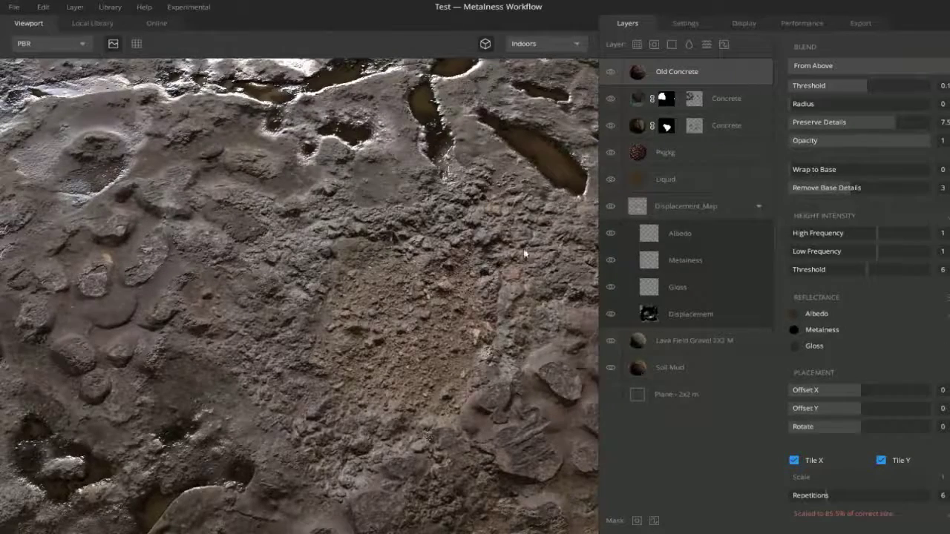
- Hide the Old Concrete layer to compare the ground without it, and delete that layer
{"action": "left_click", "coordinate": [612, 72]}
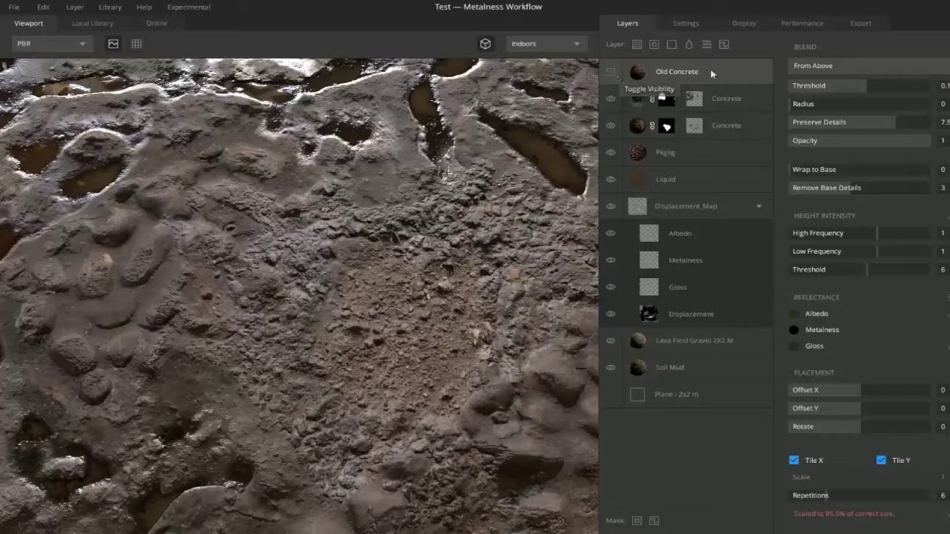
{"action": "key", "text": "Delete"}
- Examine the ground without Old Concrete up close, checking the smooth stones, gravel and puddle reflections under different camera and light angles
{"action": "middle_click_drag", "start_coordinate": [509, 365], "coordinate": [419, 258]}
{"action": "scroll", "coordinate": [419, 259], "scroll_direction": "up", "scroll_amount": 3}
{"action": "middle_click_drag", "start_coordinate": [468, 297], "coordinate": [405, 281]}
{"action": "left_click_drag", "start_coordinate": [405, 281], "coordinate": [391, 245]}
{"action": "left_click_drag", "start_coordinate": [529, 455], "coordinate": [418, 295]}
{"action": "mouse_move", "coordinate": [524, 430]}
{"action": "left_mouse_down", "text": "shift"}
{"action": "mouse_move", "coordinate": [221, 418]}
{"action": "mouse_move", "coordinate": [713, 420]}
{"action": "left_mouse_up", "text": "shift"}
{"action": "left_click_drag", "start_coordinate": [429, 381], "coordinate": [596, 401]}
{"action": "left_click_drag", "start_coordinate": [501, 375], "coordinate": [394, 300]}
{"action": "left_click_drag", "start_coordinate": [72, 392], "coordinate": [281, 339]}
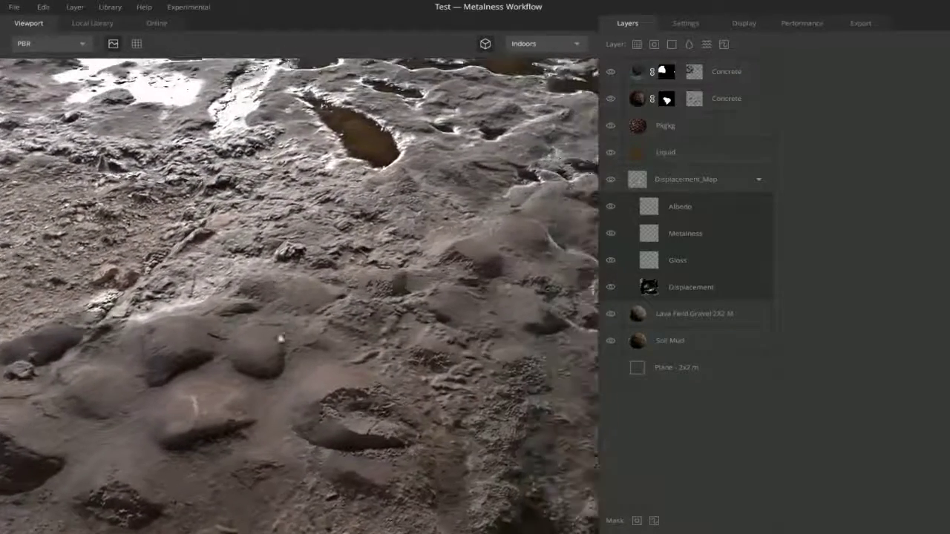
{"action": "left_click_drag", "start_coordinate": [321, 293], "coordinate": [353, 309]}
{"action": "right_click_drag", "start_coordinate": [480, 320], "coordinate": [546, 343], "text": "shift"}
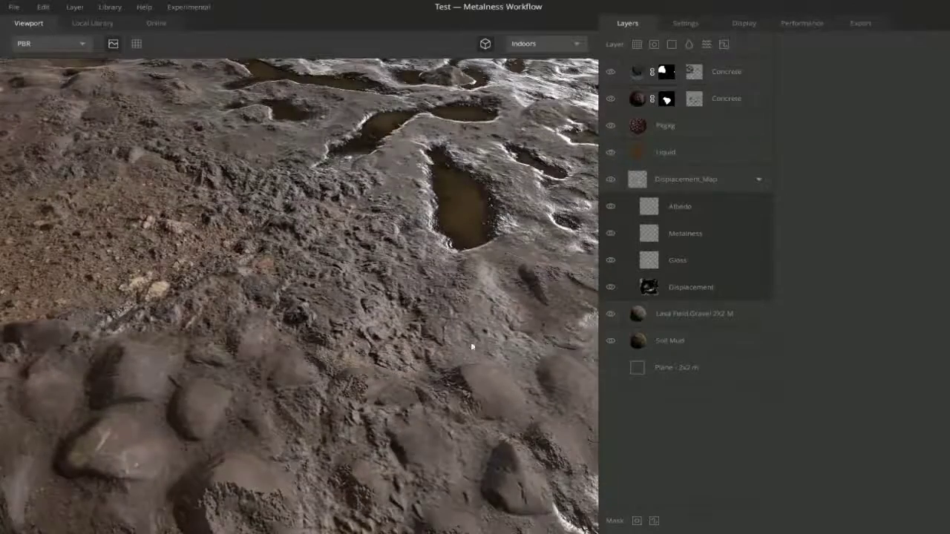
{"action": "right_click_drag", "start_coordinate": [472, 346], "coordinate": [938, 432], "text": "shift"}
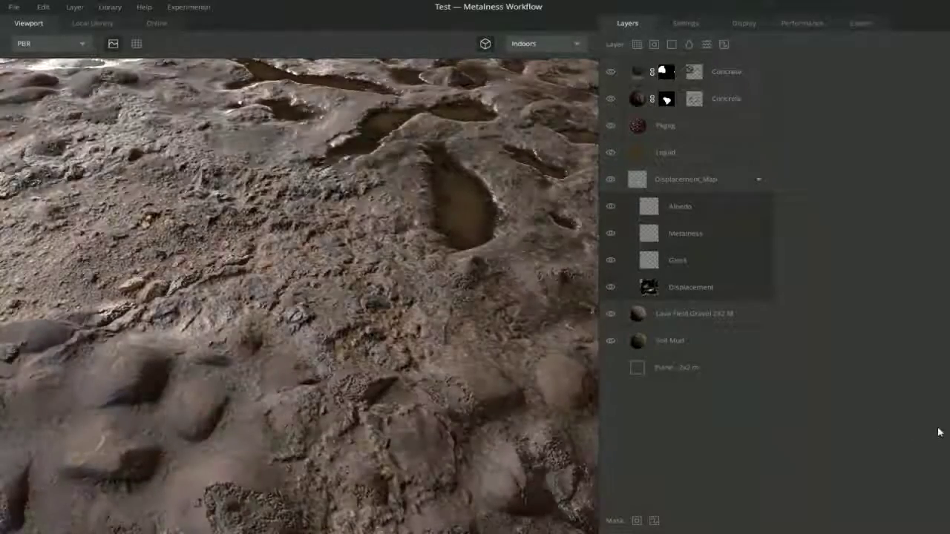
{"action": "right_click_drag", "start_coordinate": [482, 429], "coordinate": [718, 427], "text": "shift"}
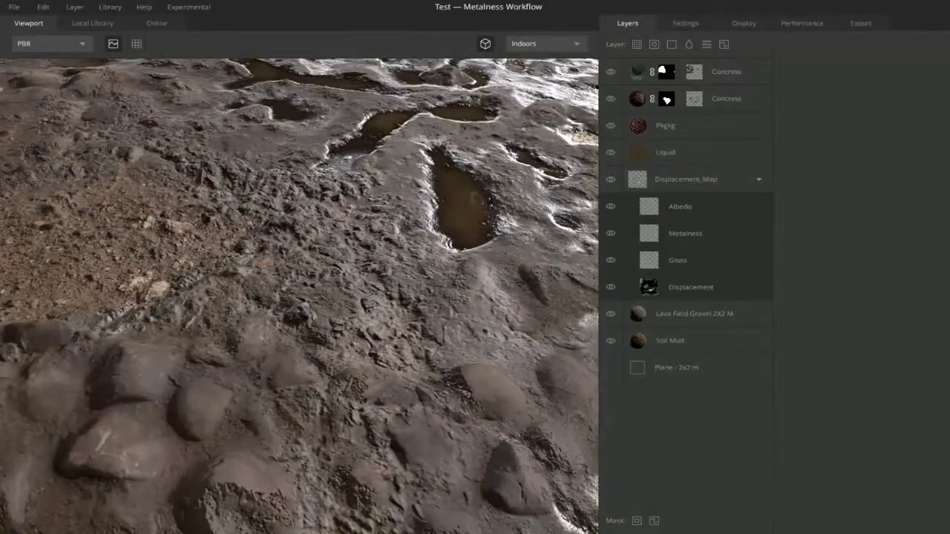